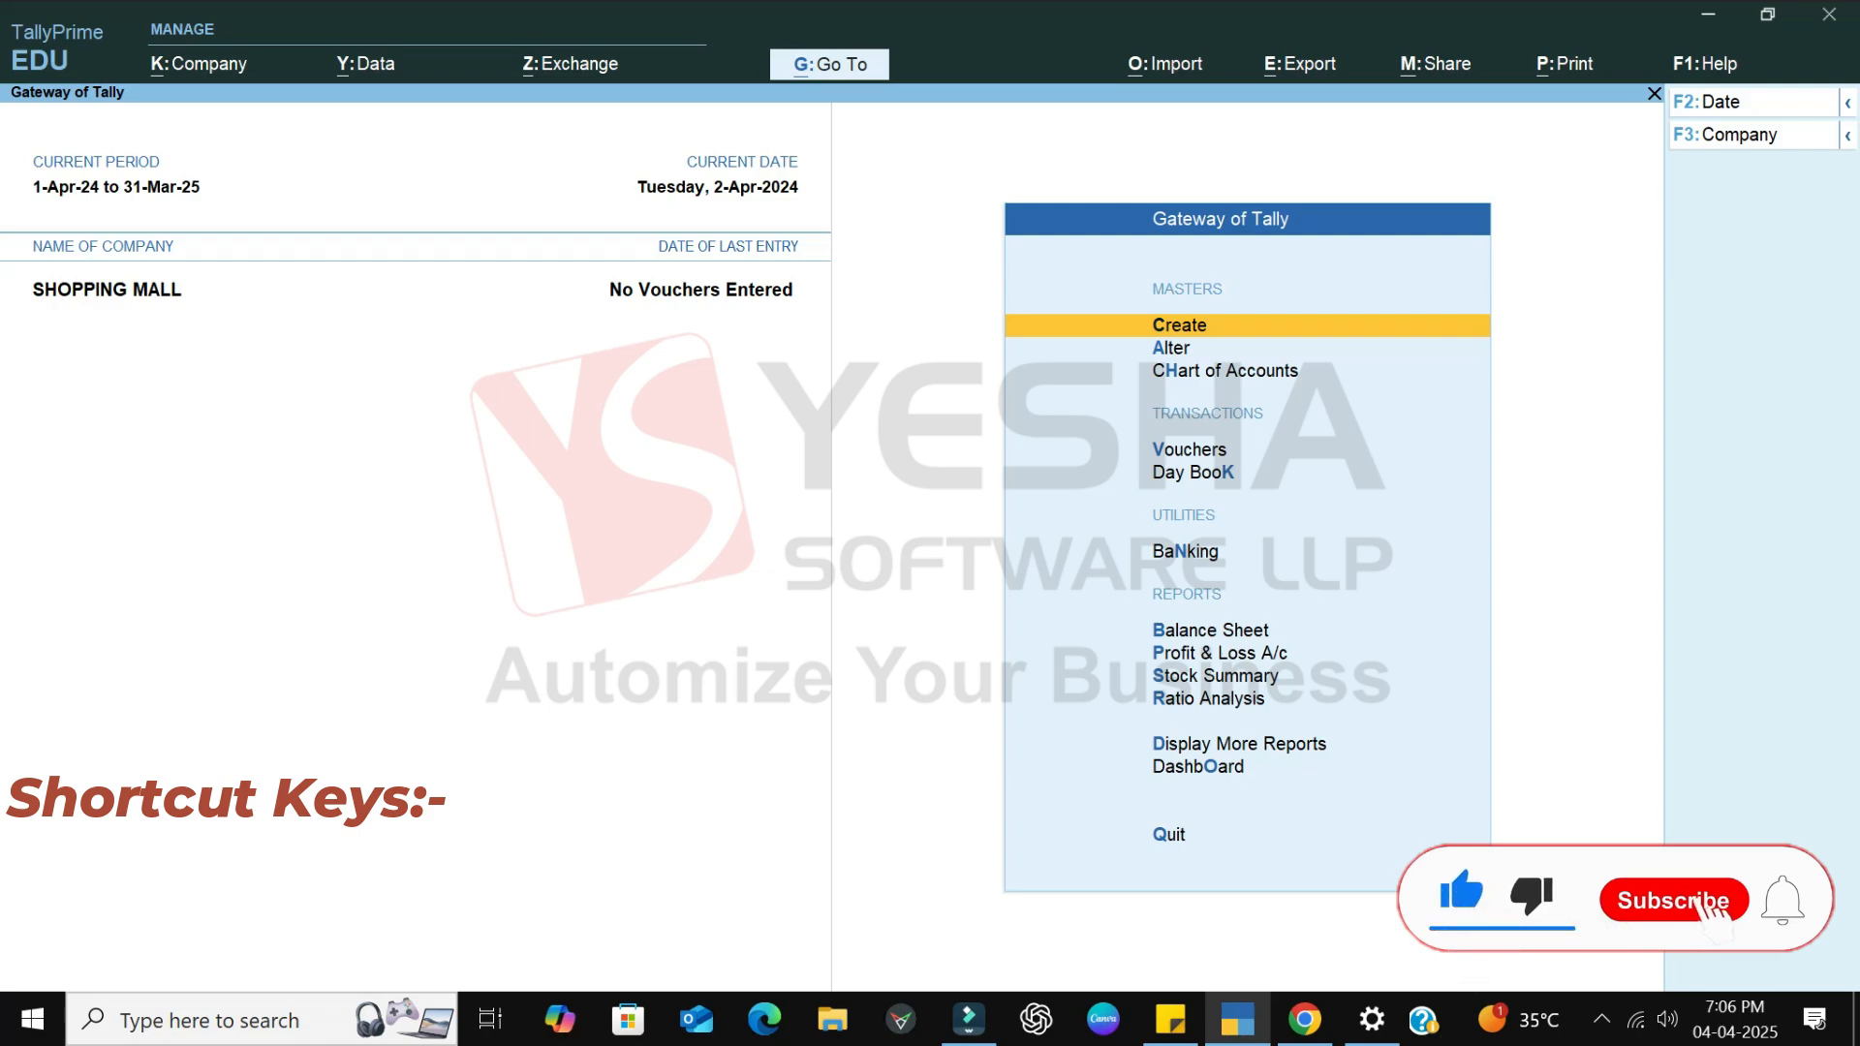
# - Check the bill payments listed in the sticky note and open a blank ledger creation form
pyautogui.hotkey('alt', 'Tab')
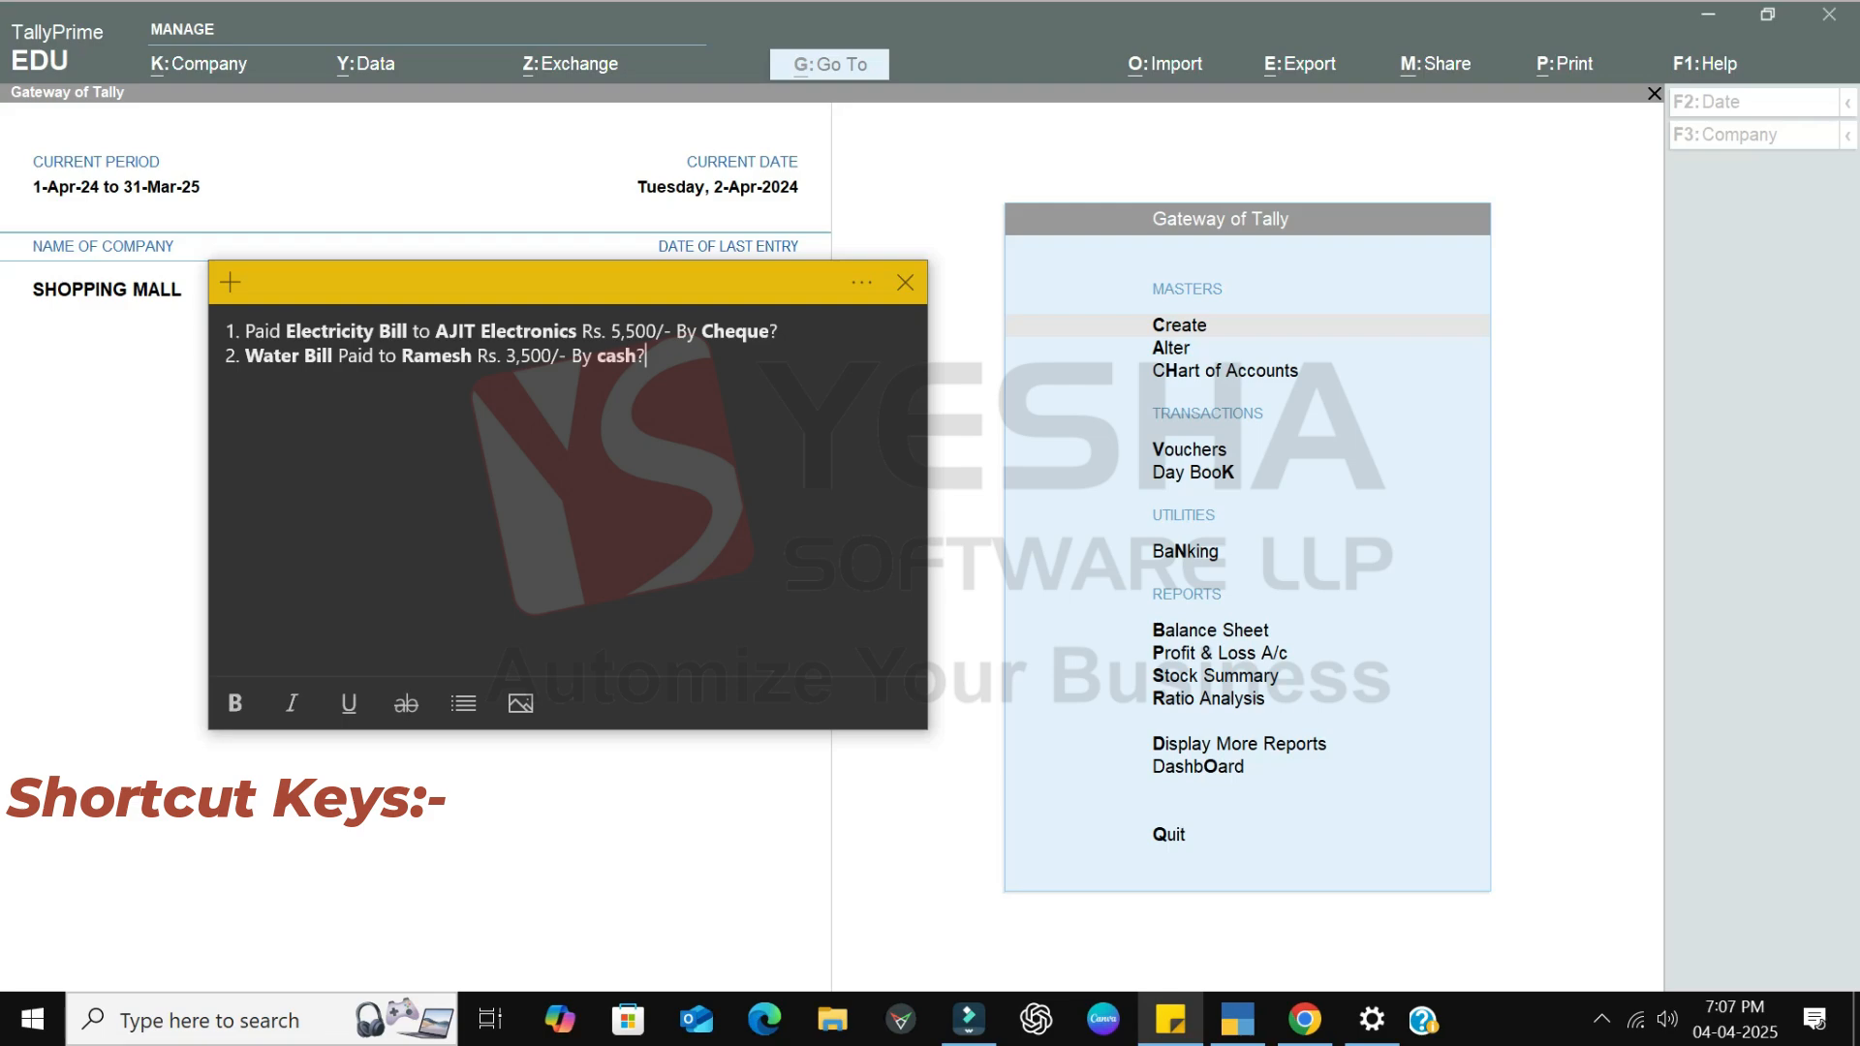
pyautogui.hotkey('alt', 'Tab')
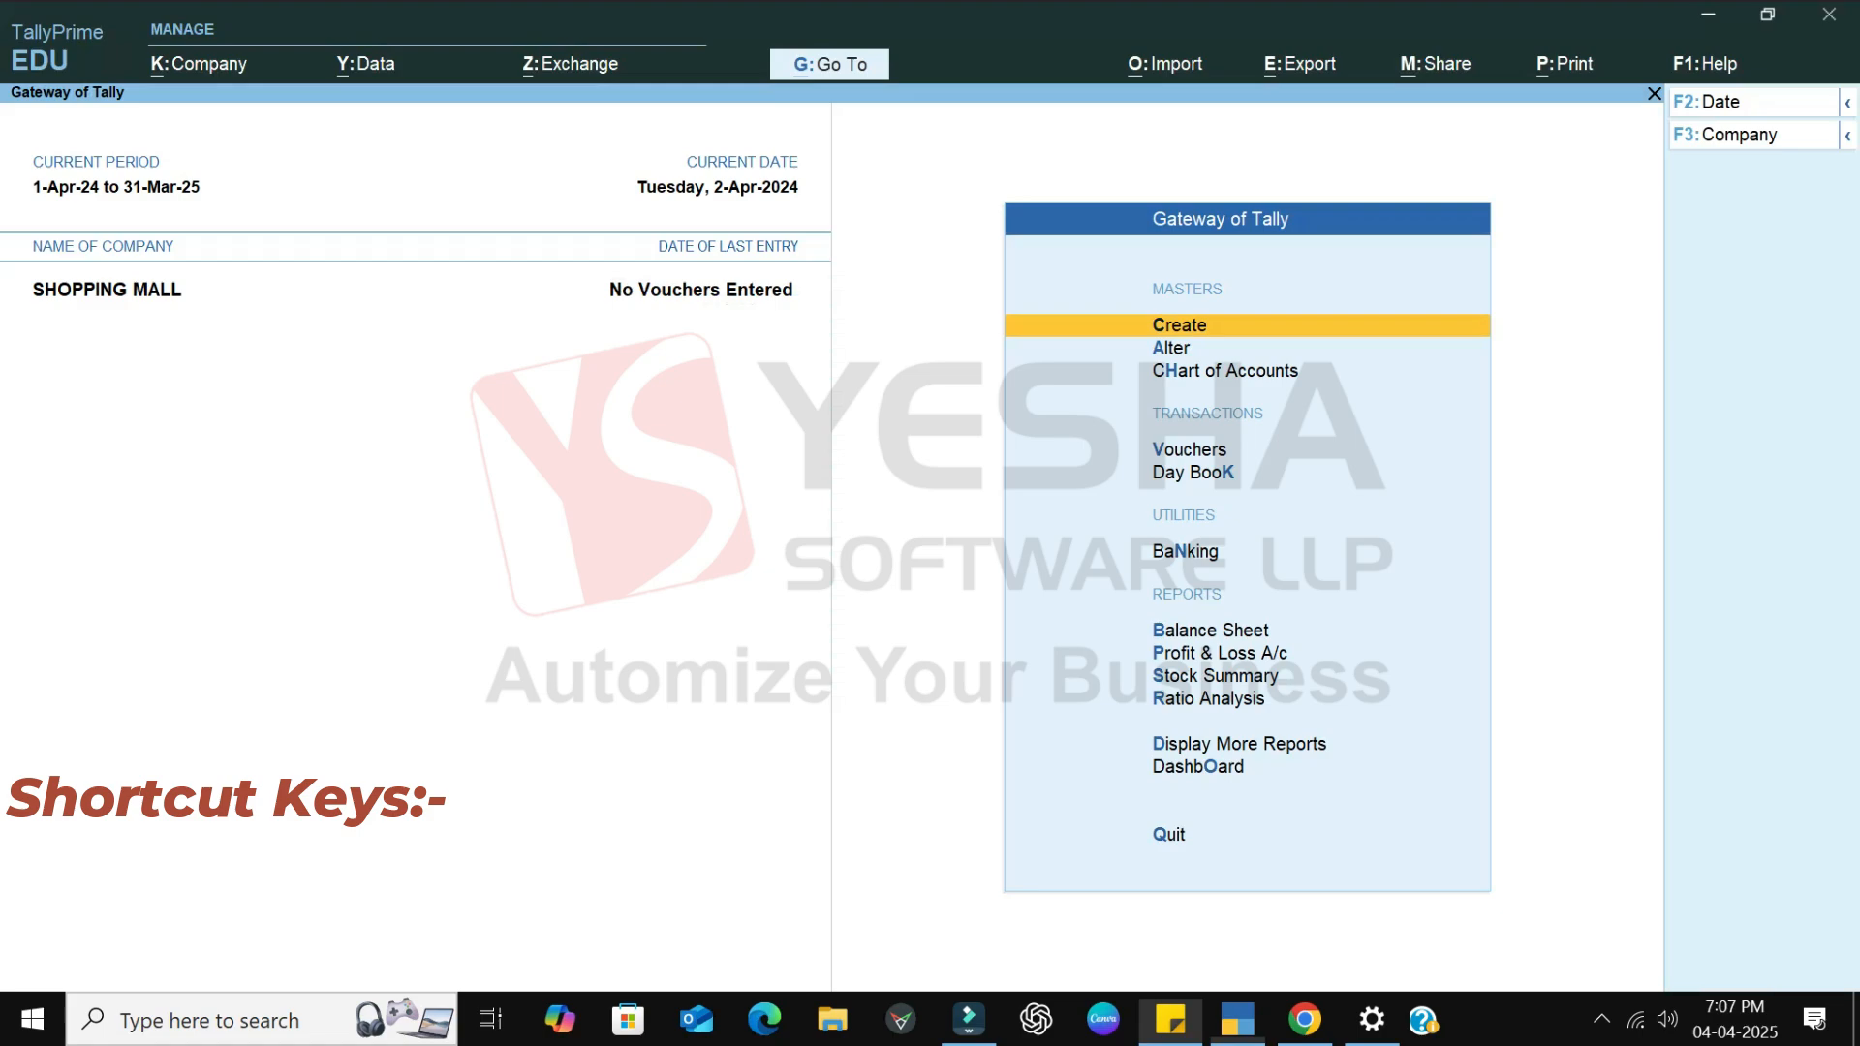
pyautogui.press('a')
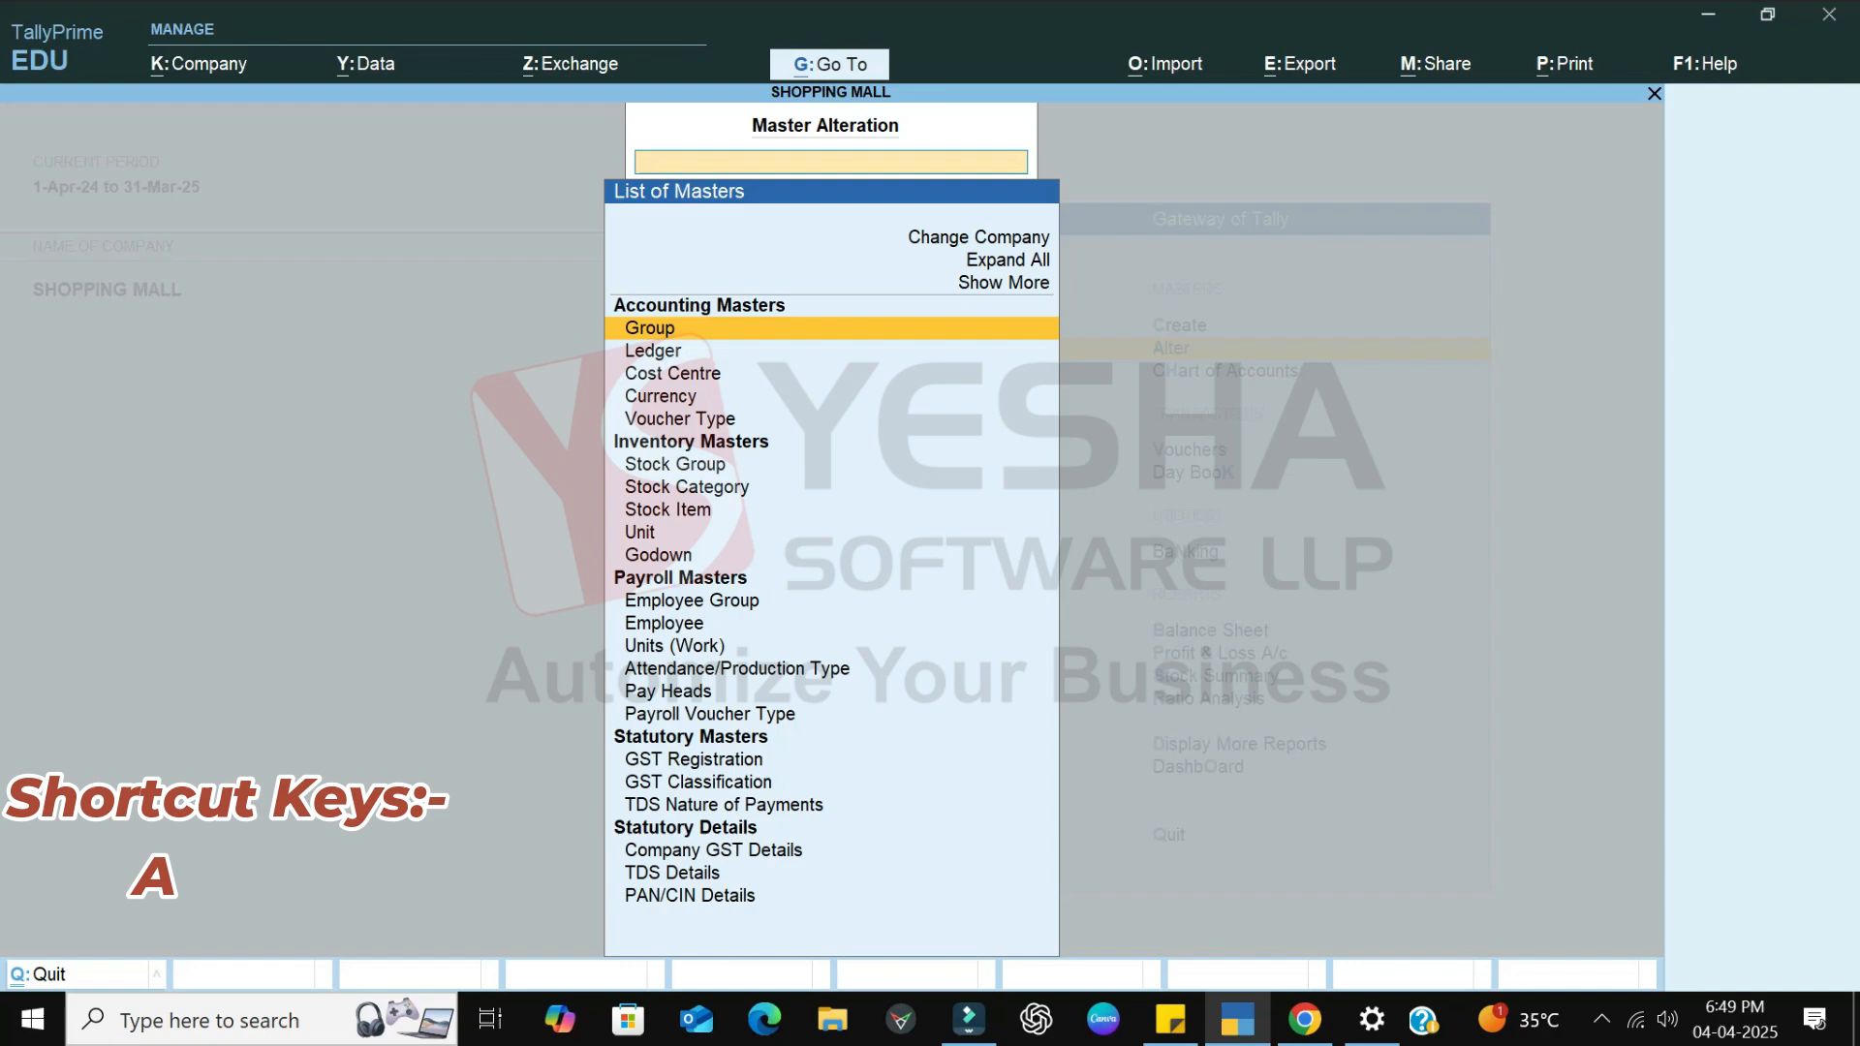
pyautogui.press('Down')
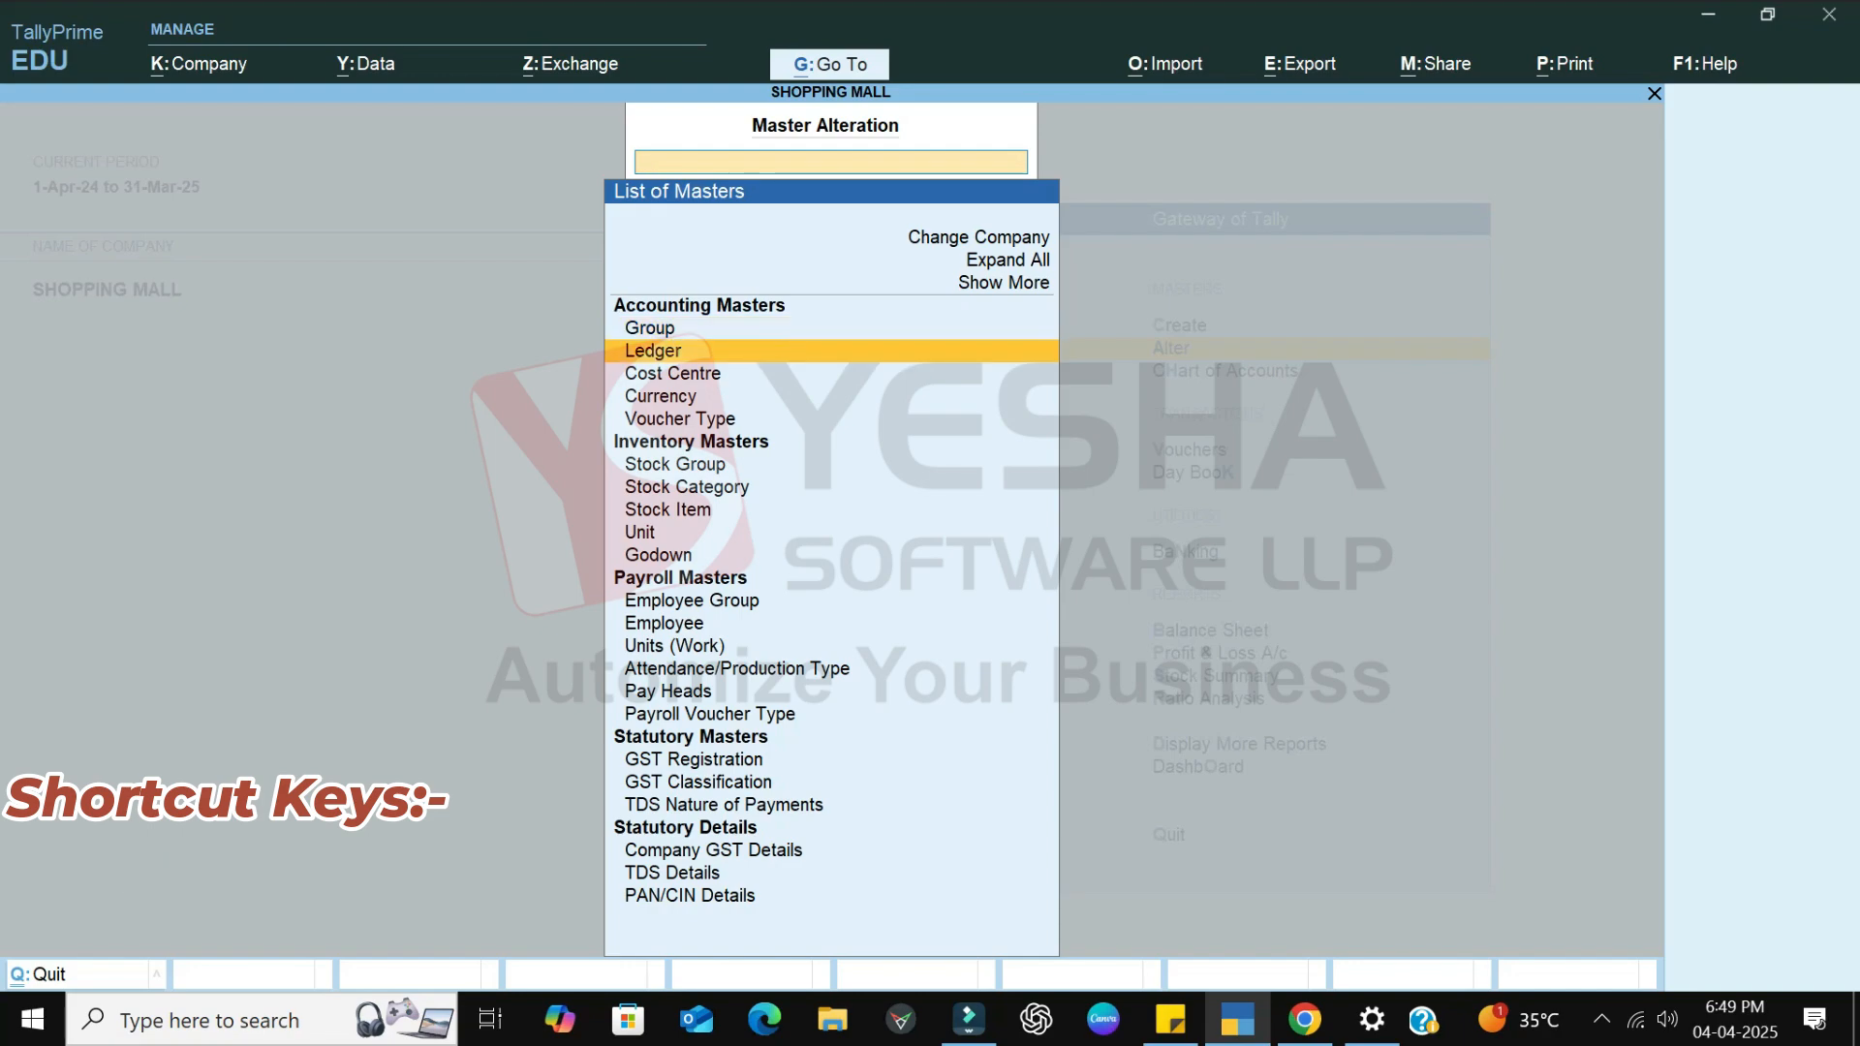
pyautogui.press('Return')
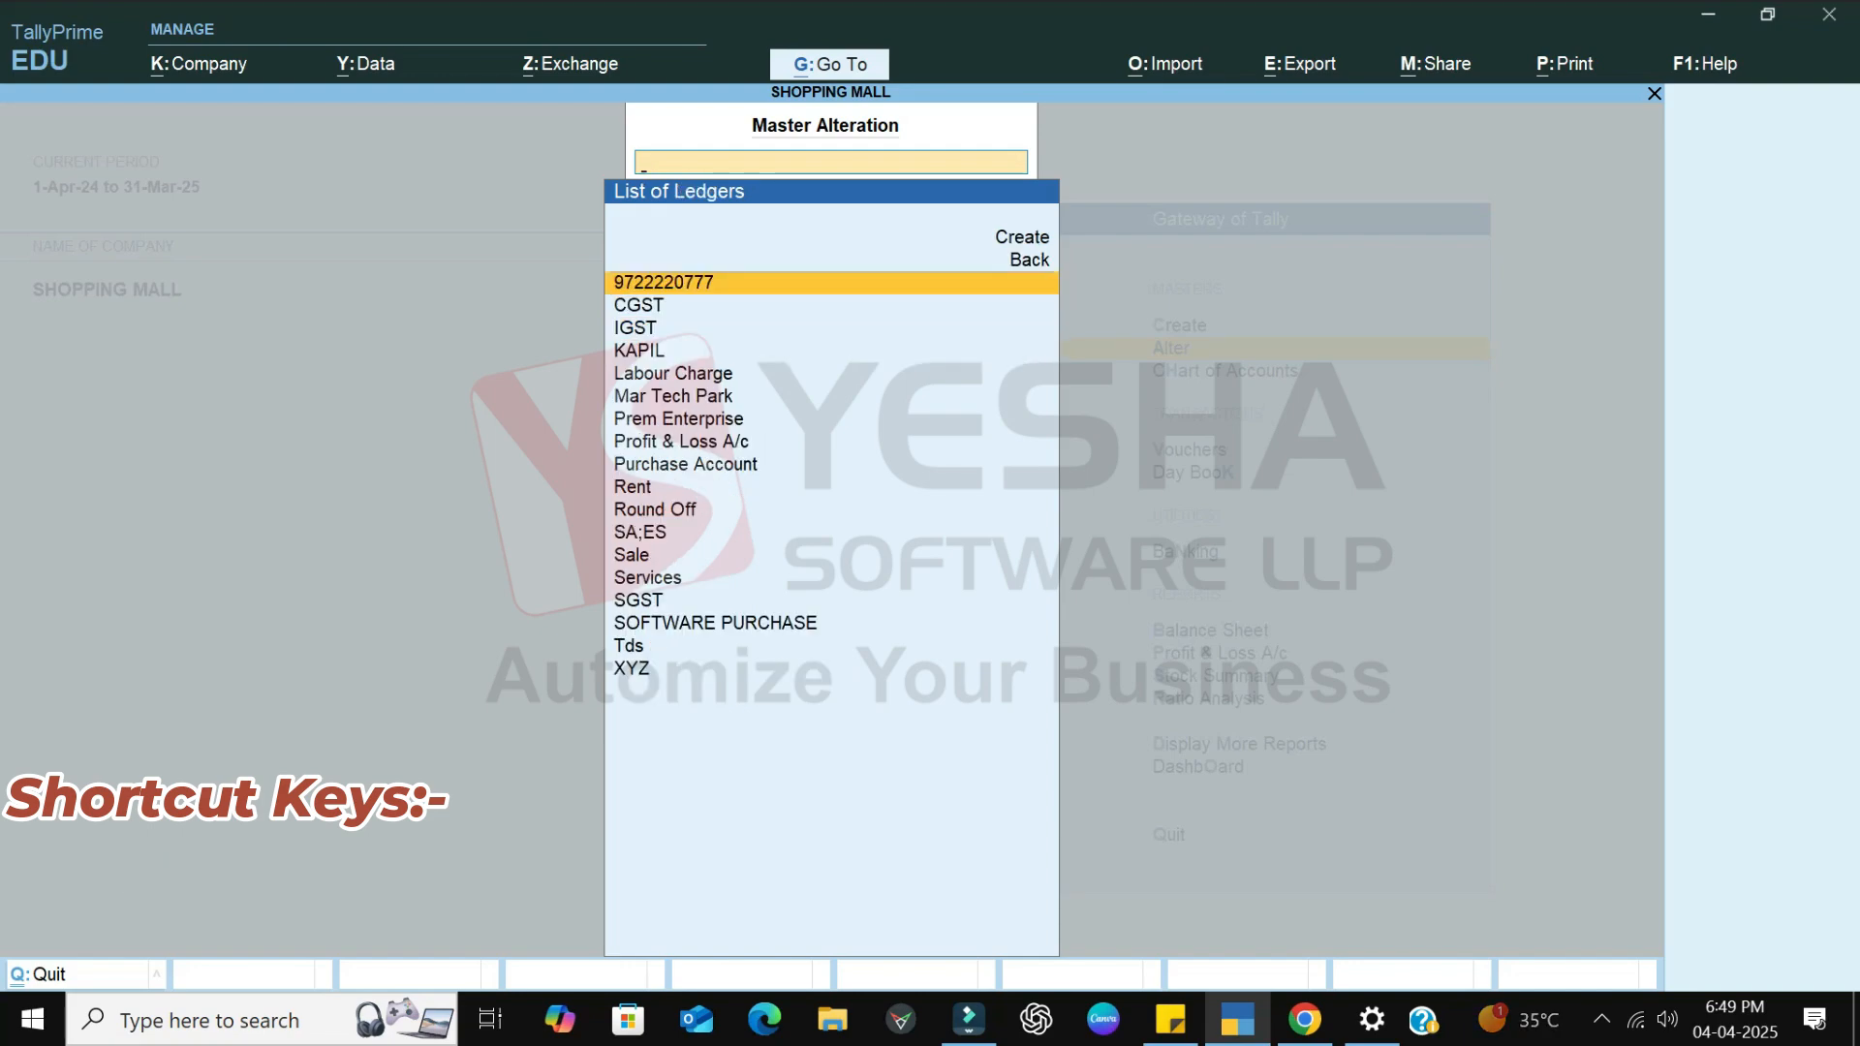
pyautogui.hotkey('alt', 'c')
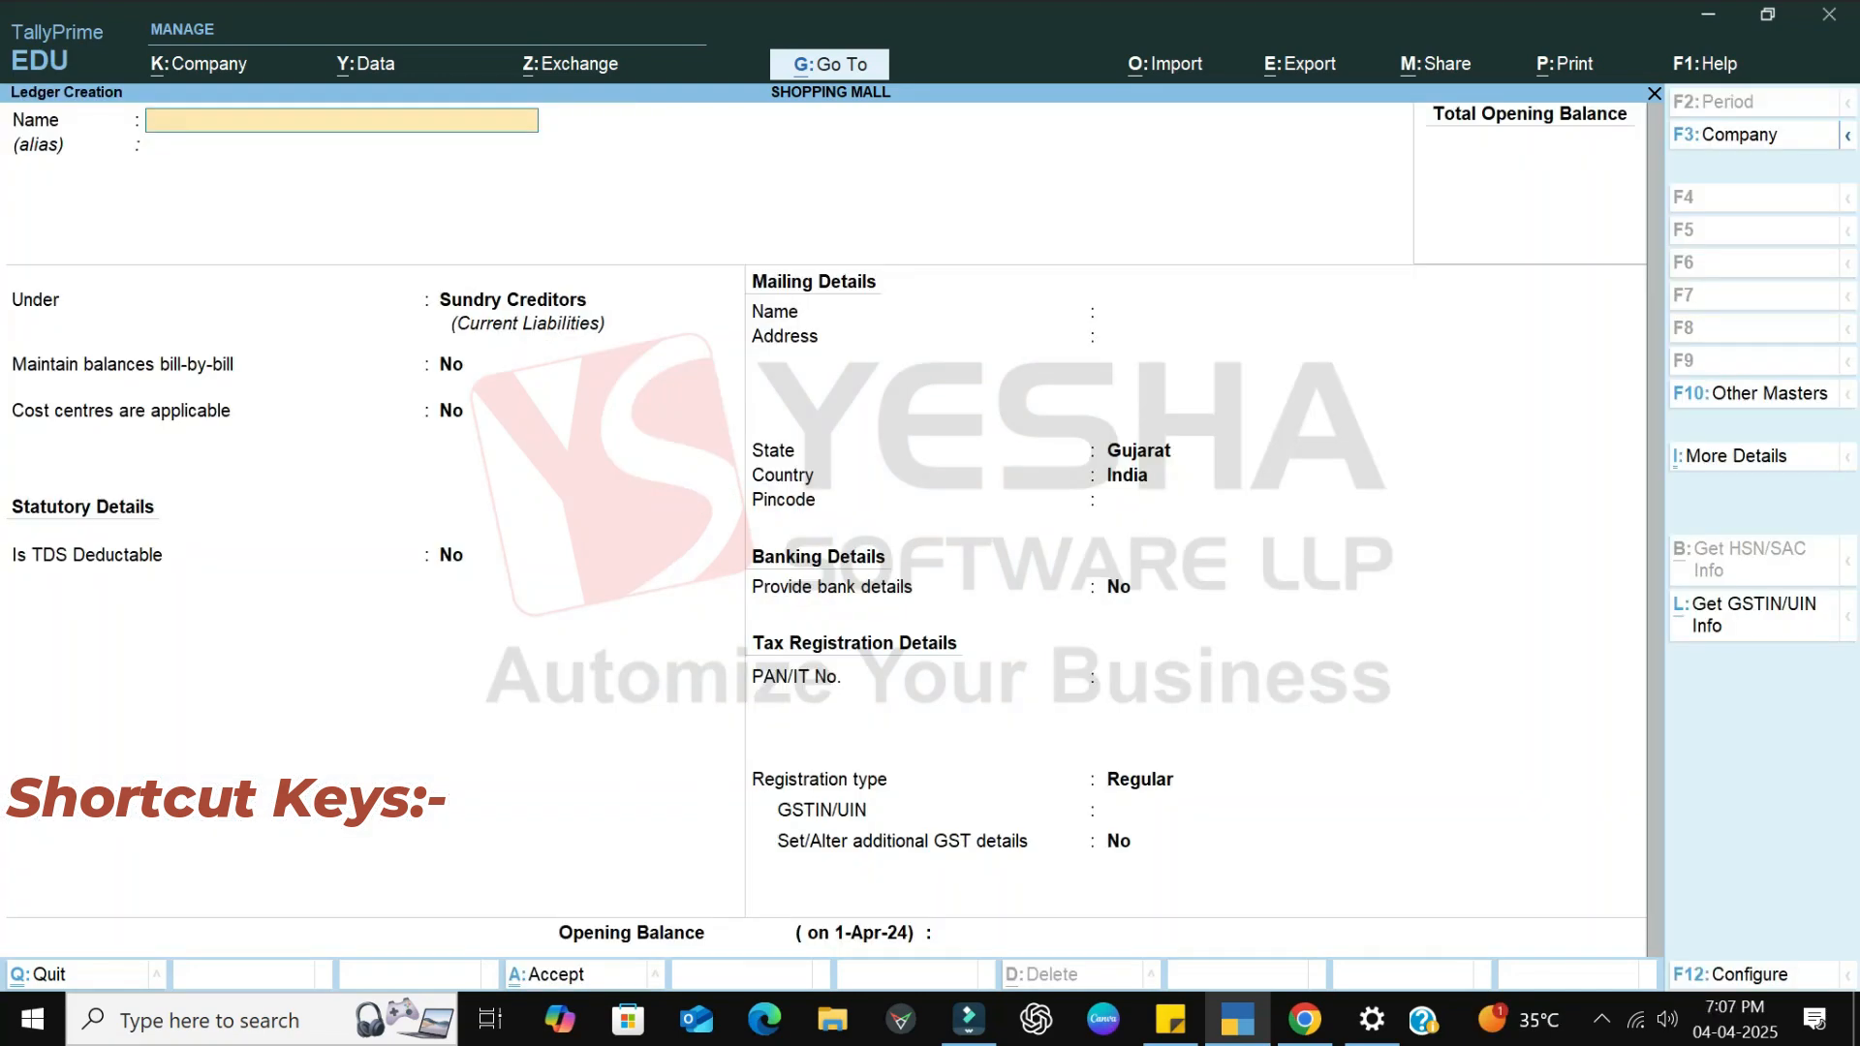
# - Create a ledger named CASH under Cash-in-Hand with an opening balance of 50000
pyautogui.write('CASH')
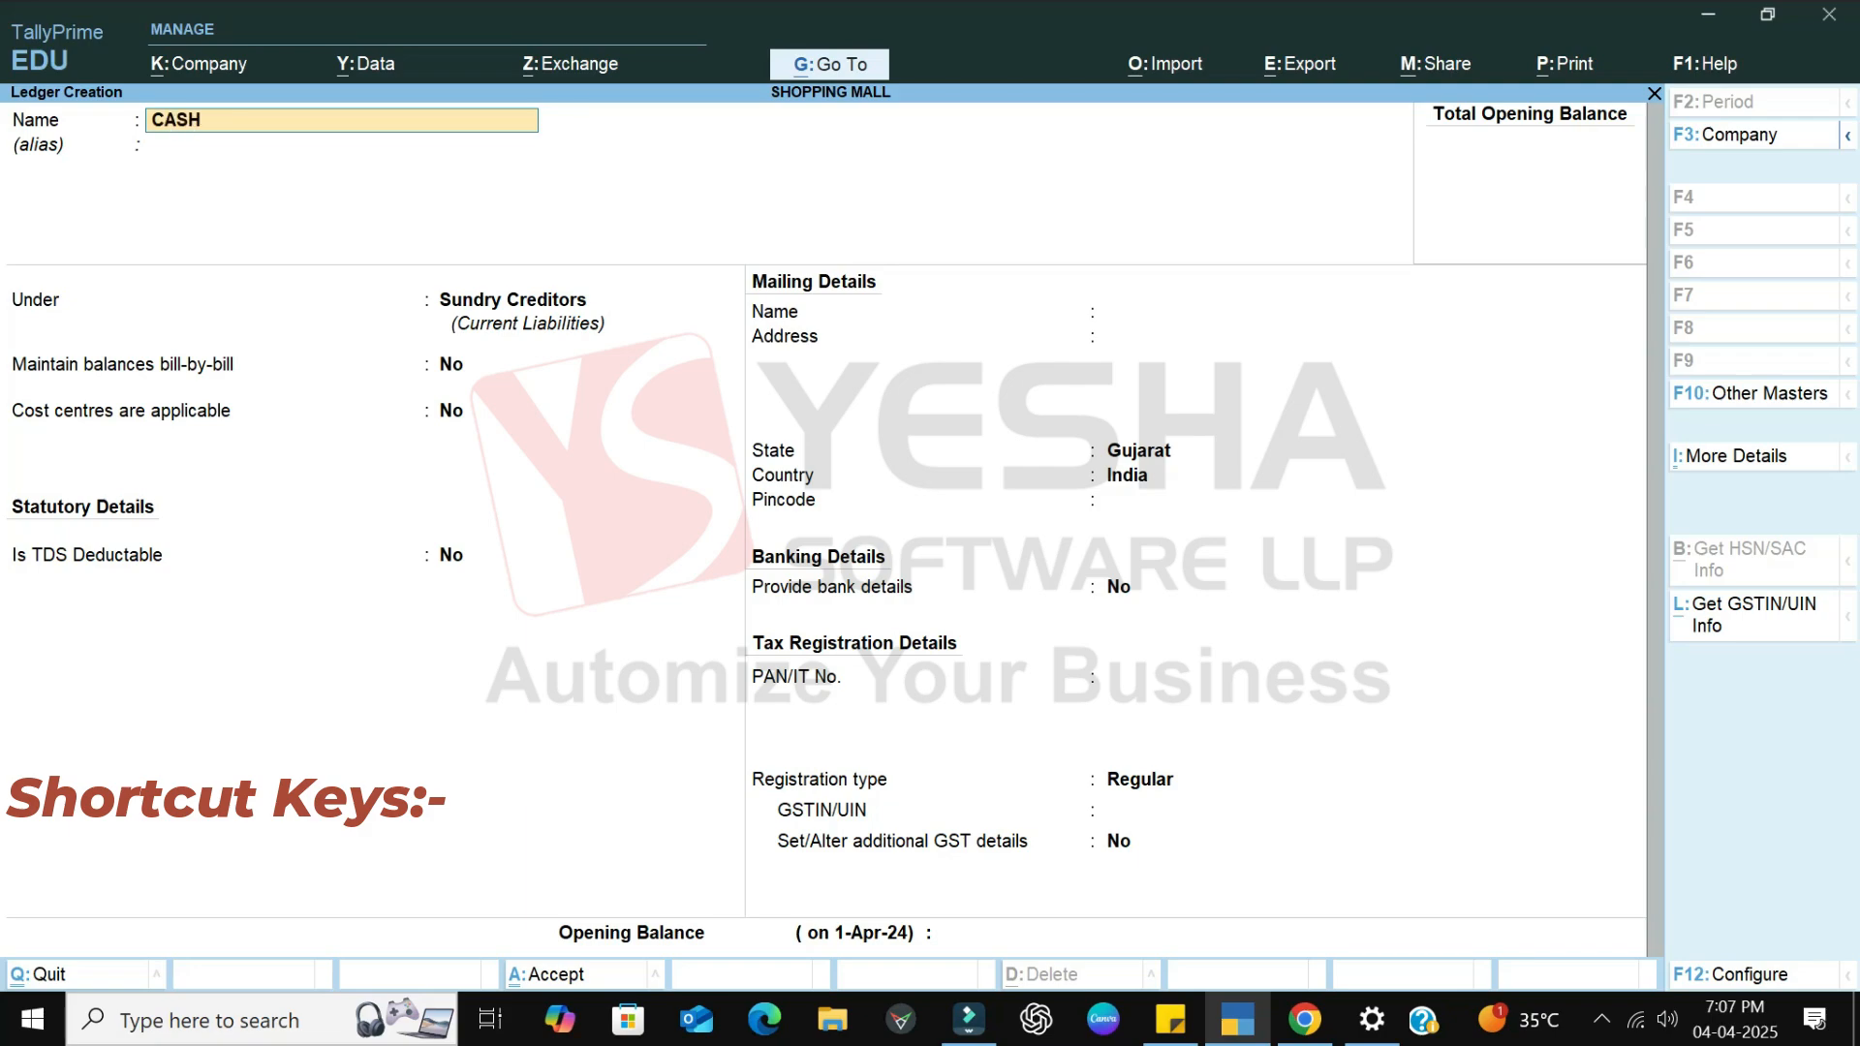
pyautogui.press('Return')
pyautogui.press('Return')
pyautogui.write('Cash')
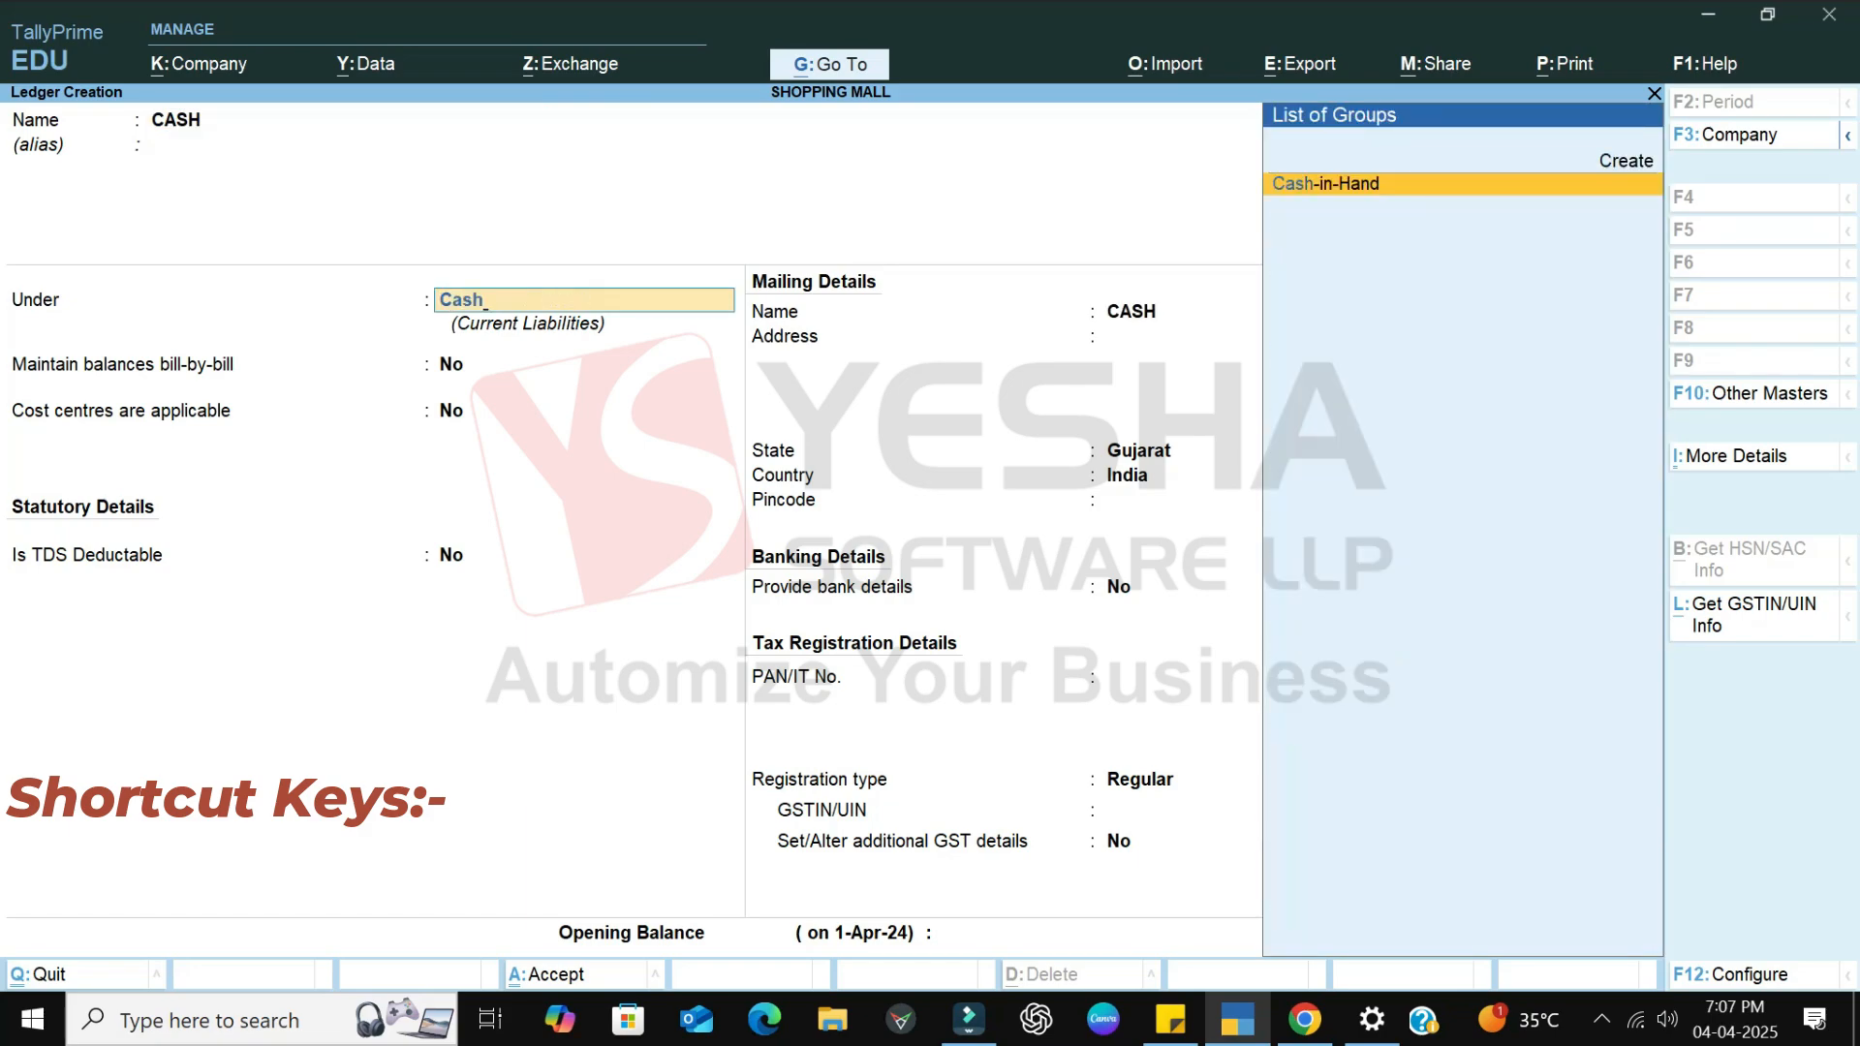
pyautogui.press('Return')
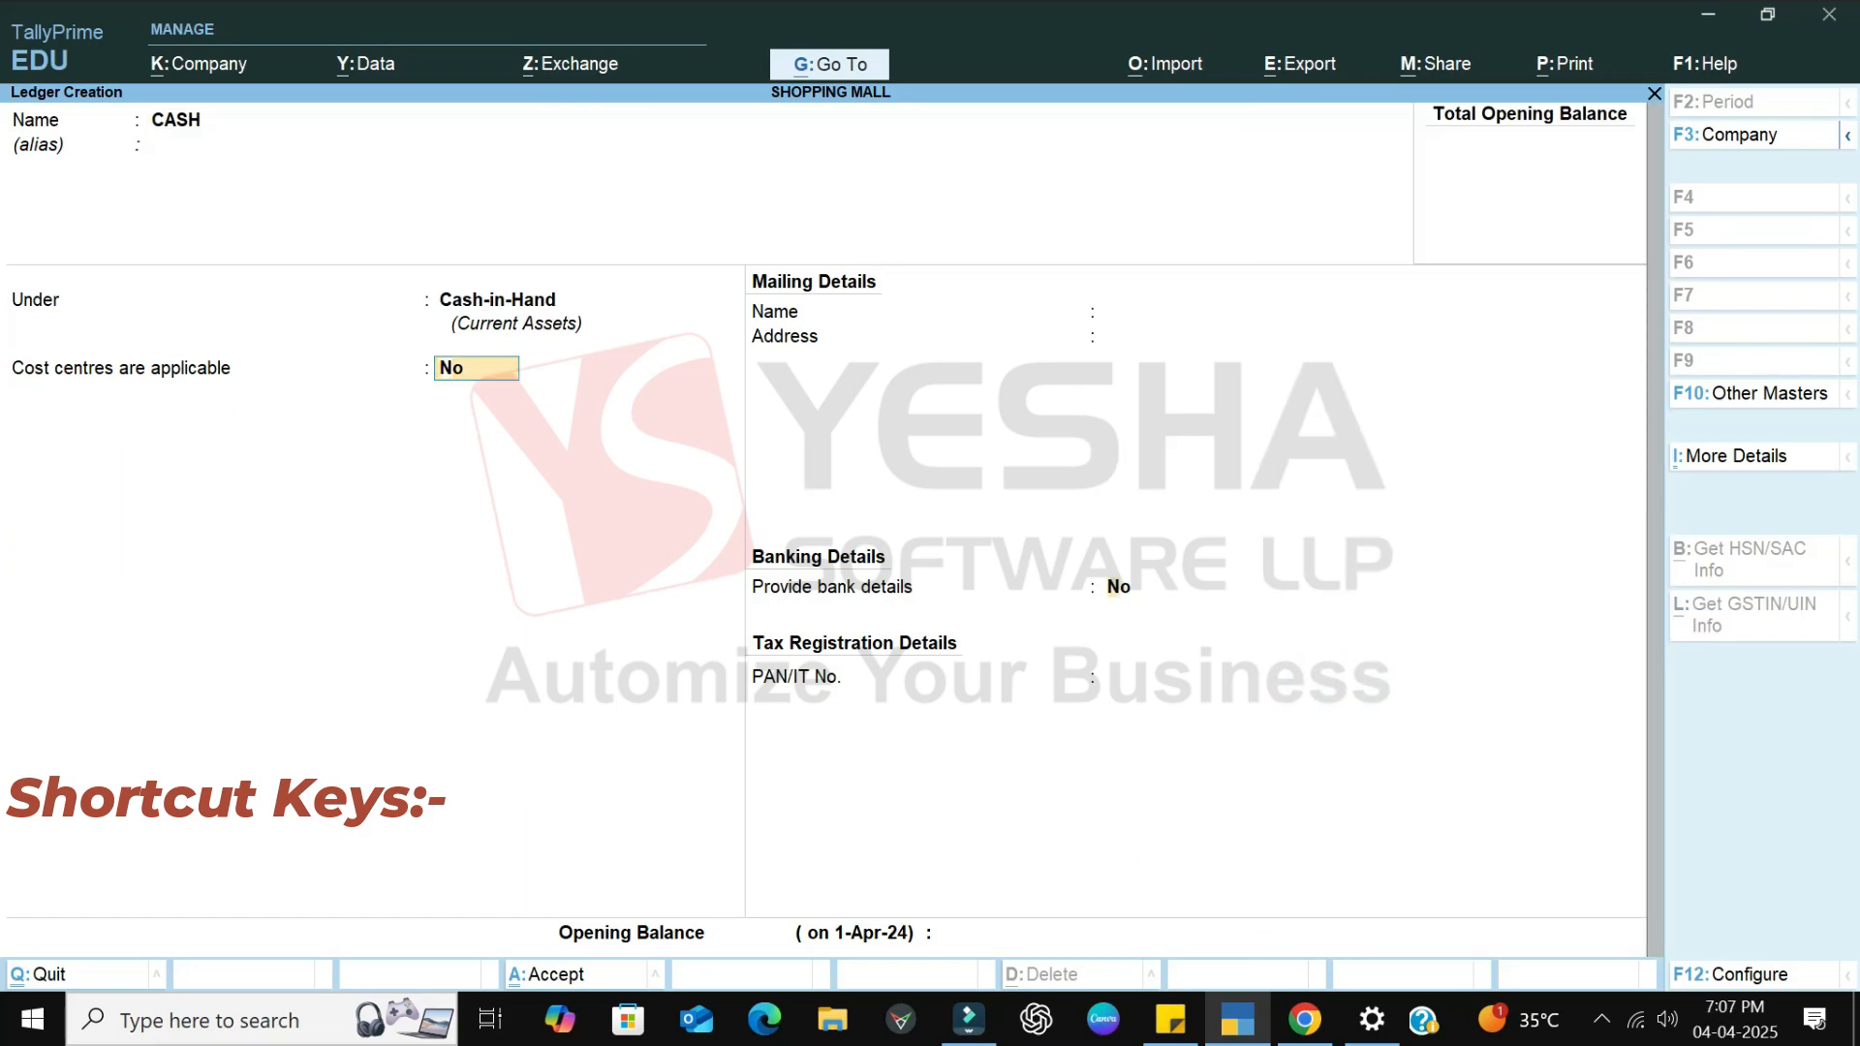
pyautogui.press('Return')
pyautogui.press('Return')
pyautogui.write('5000')
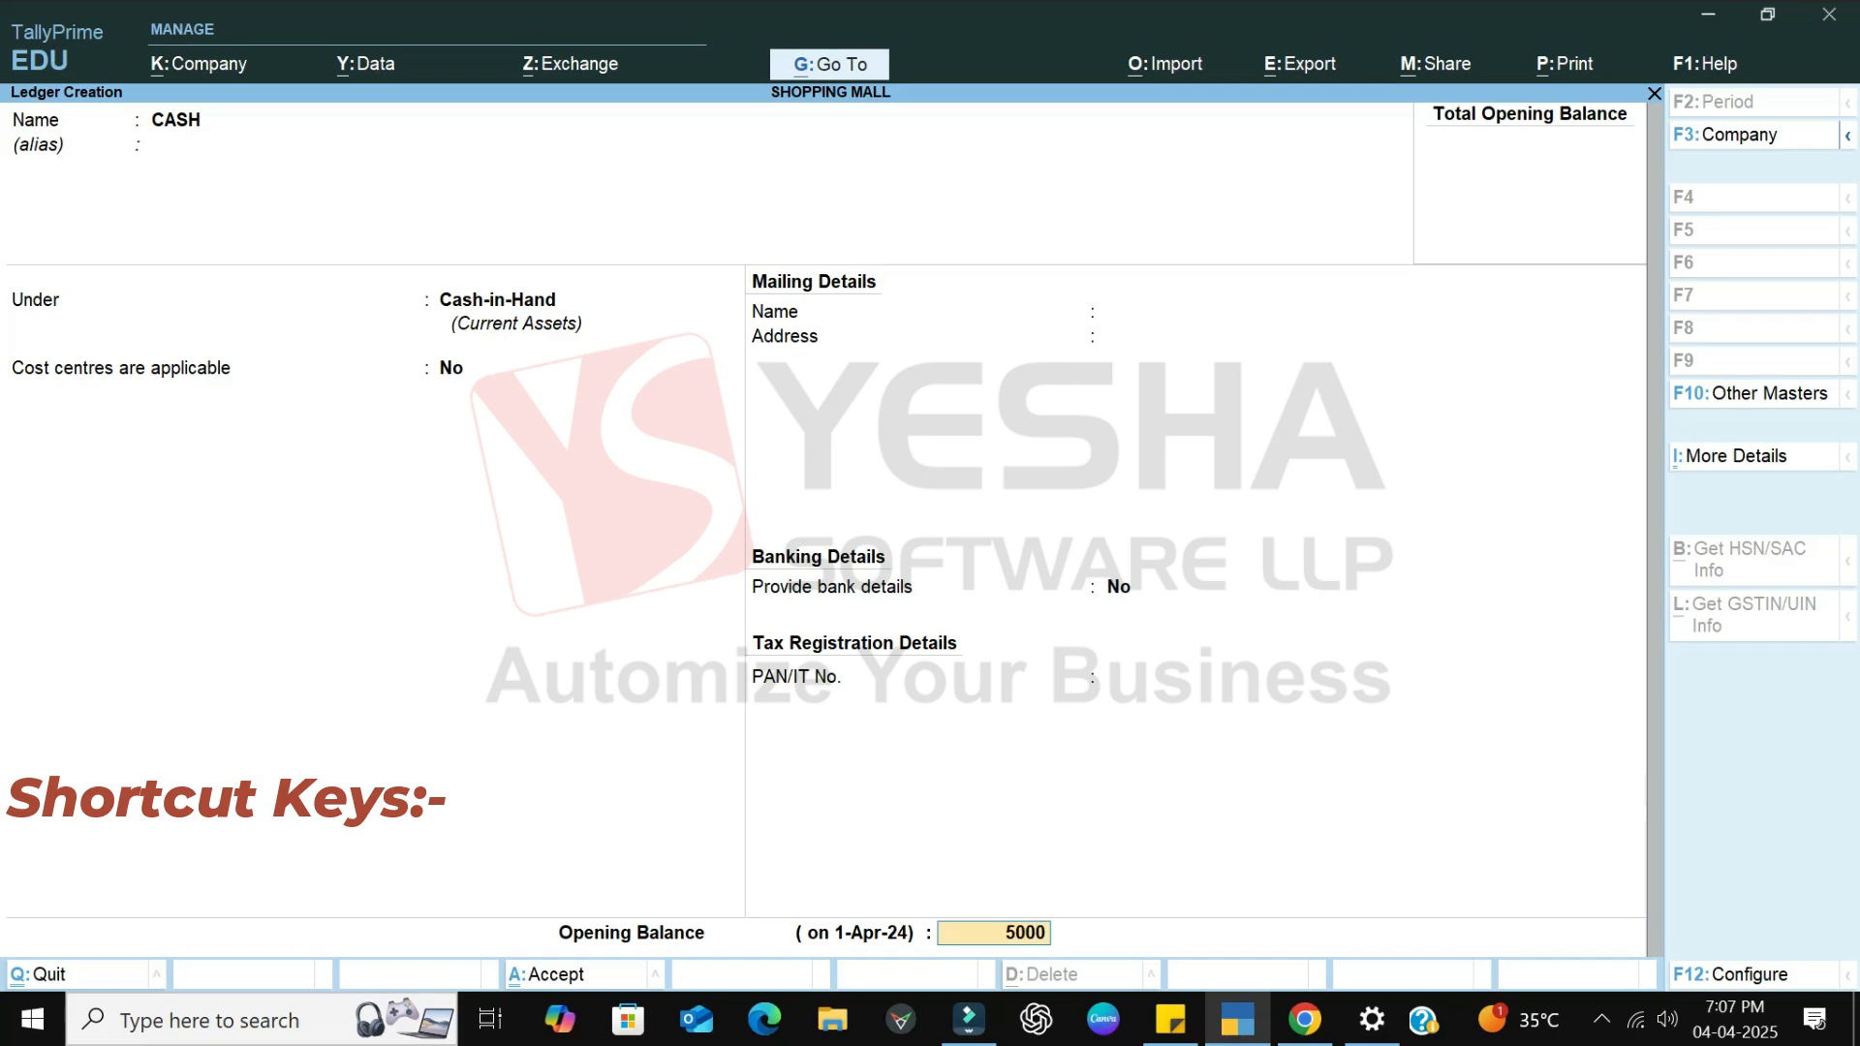
pyautogui.write('0')
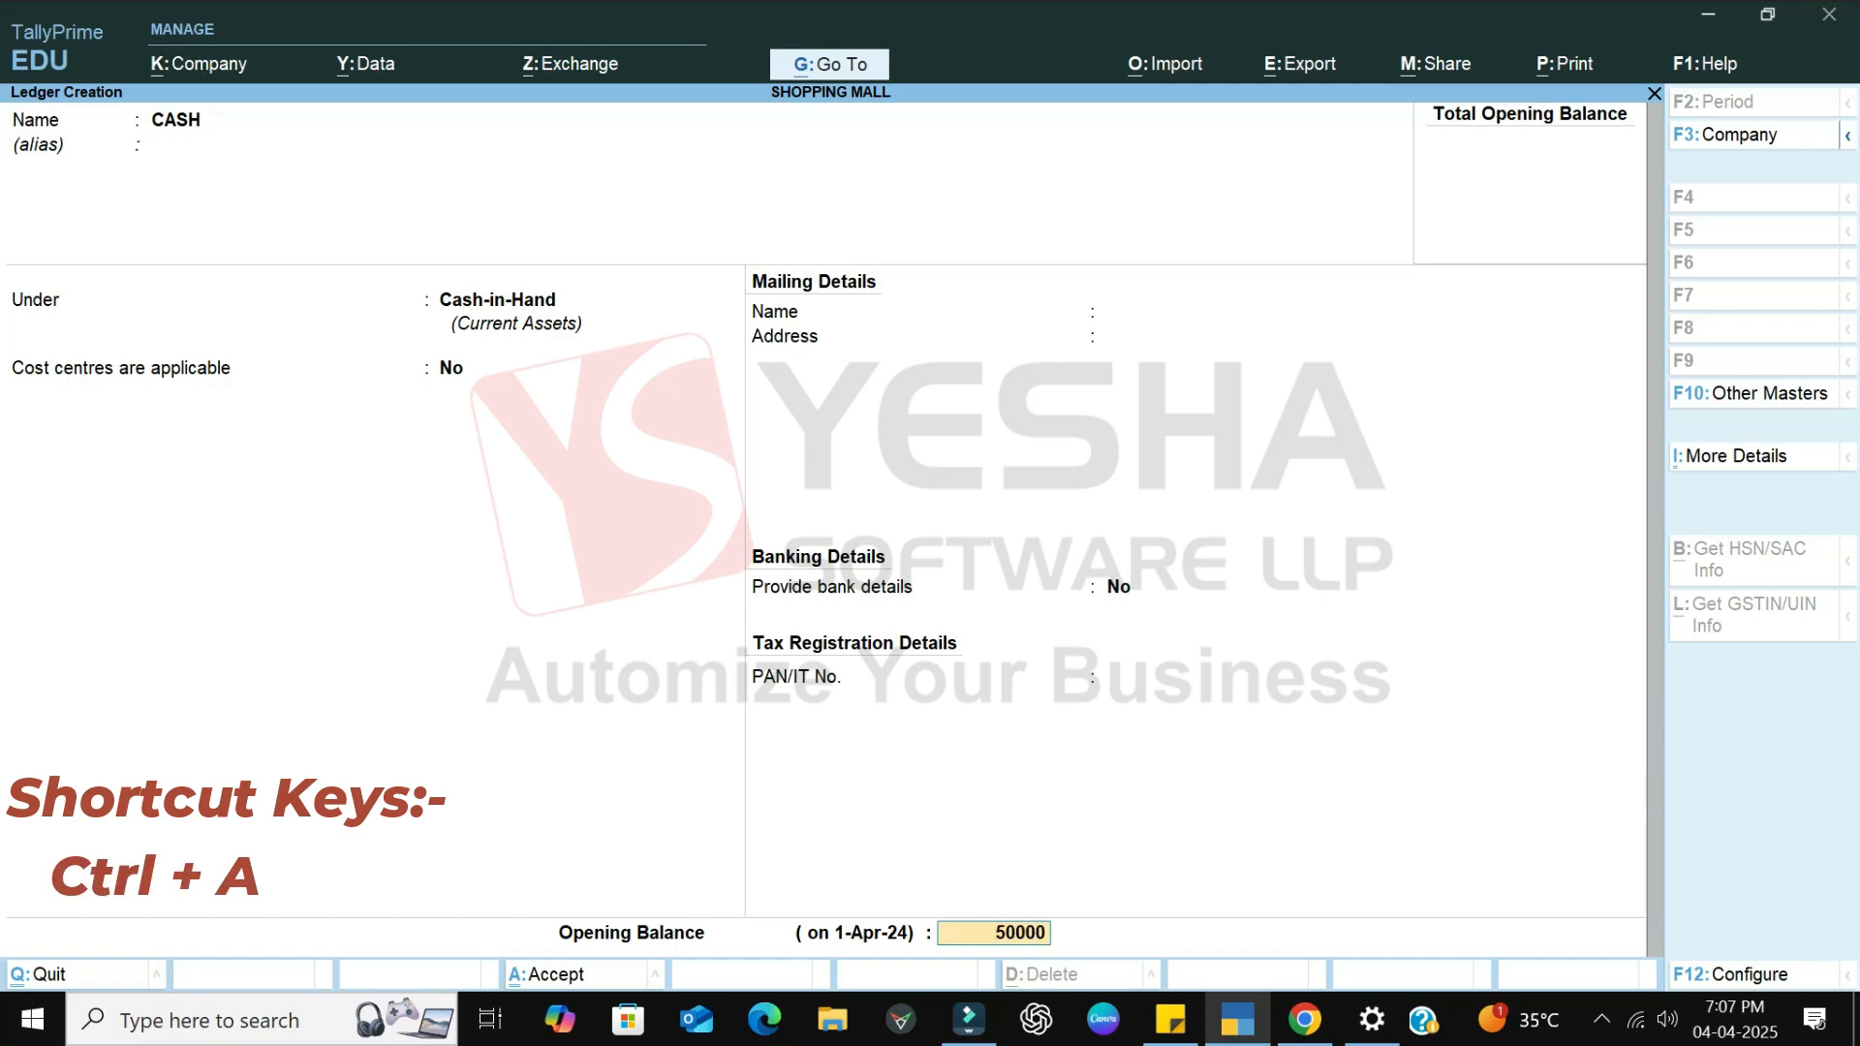
pyautogui.hotkey('ctrl', 'a')
pyautogui.press('Escape')
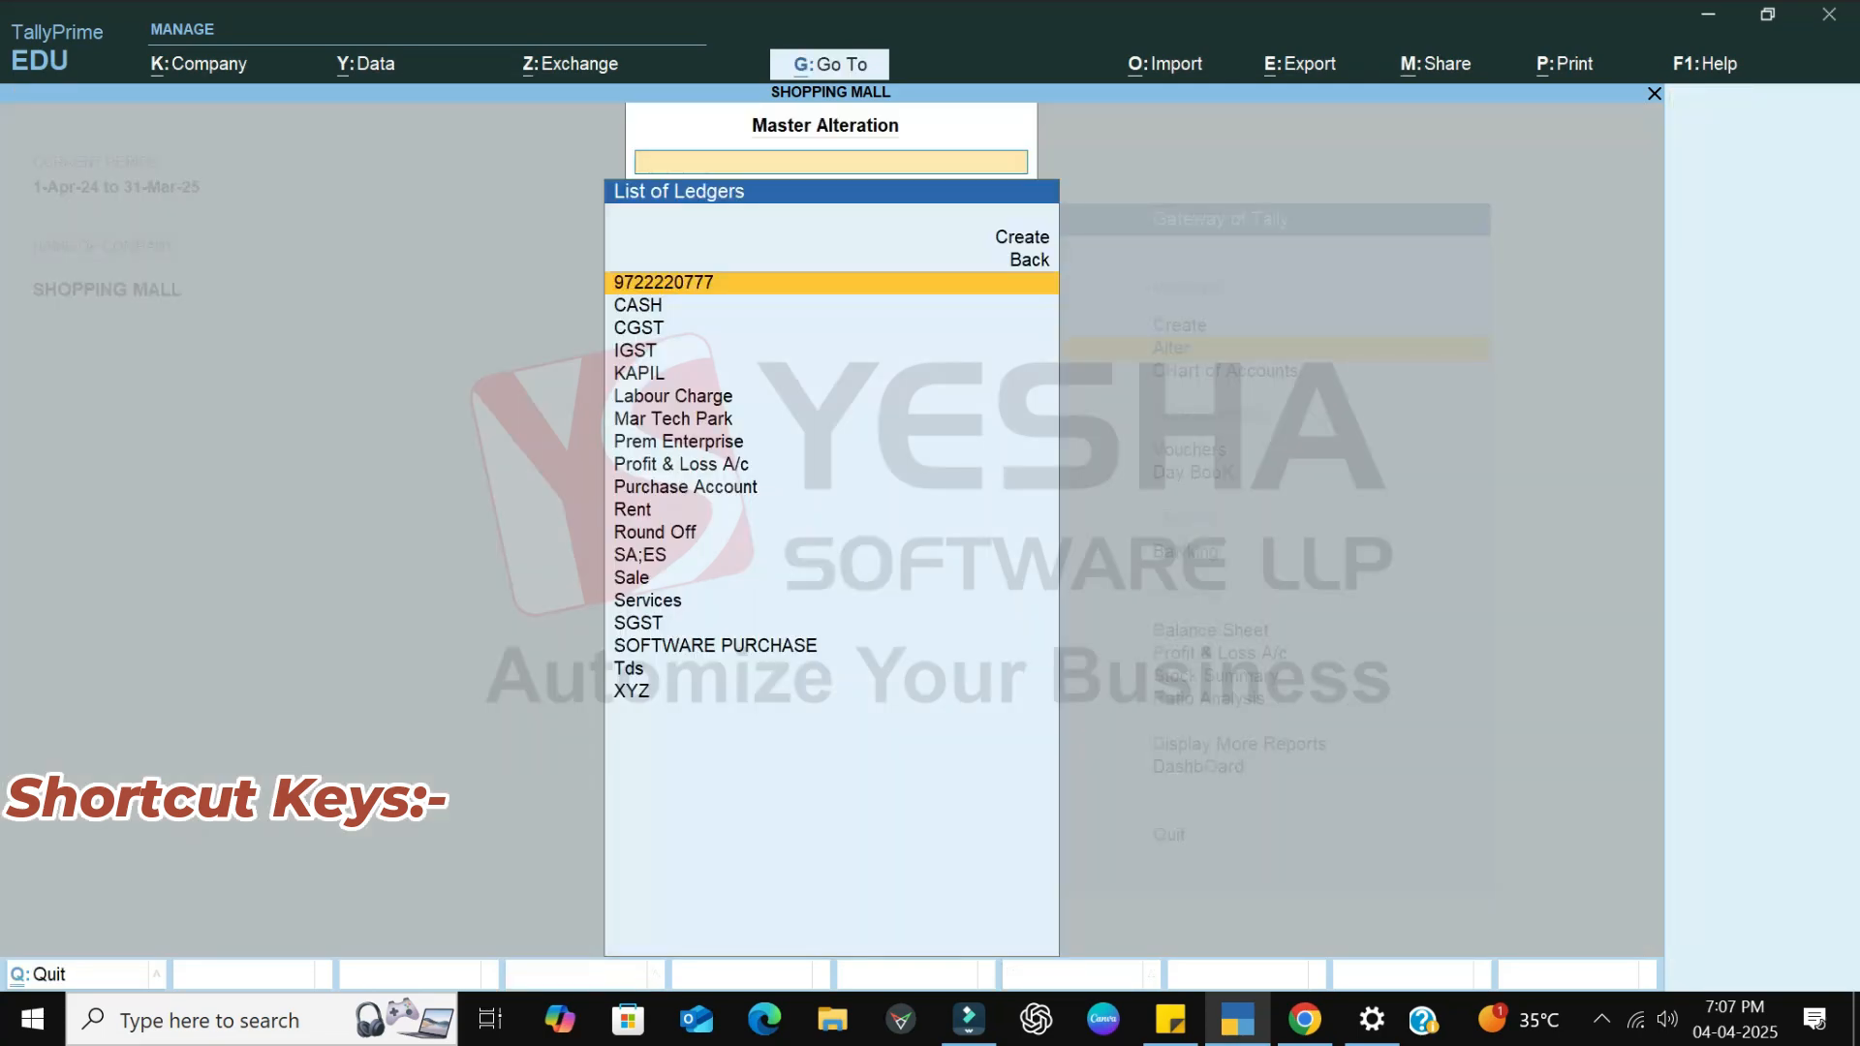
# - Open a contra voucher and start a new account ledger named HDFC Bank from it
pyautogui.press('Escape')
pyautogui.press('v')
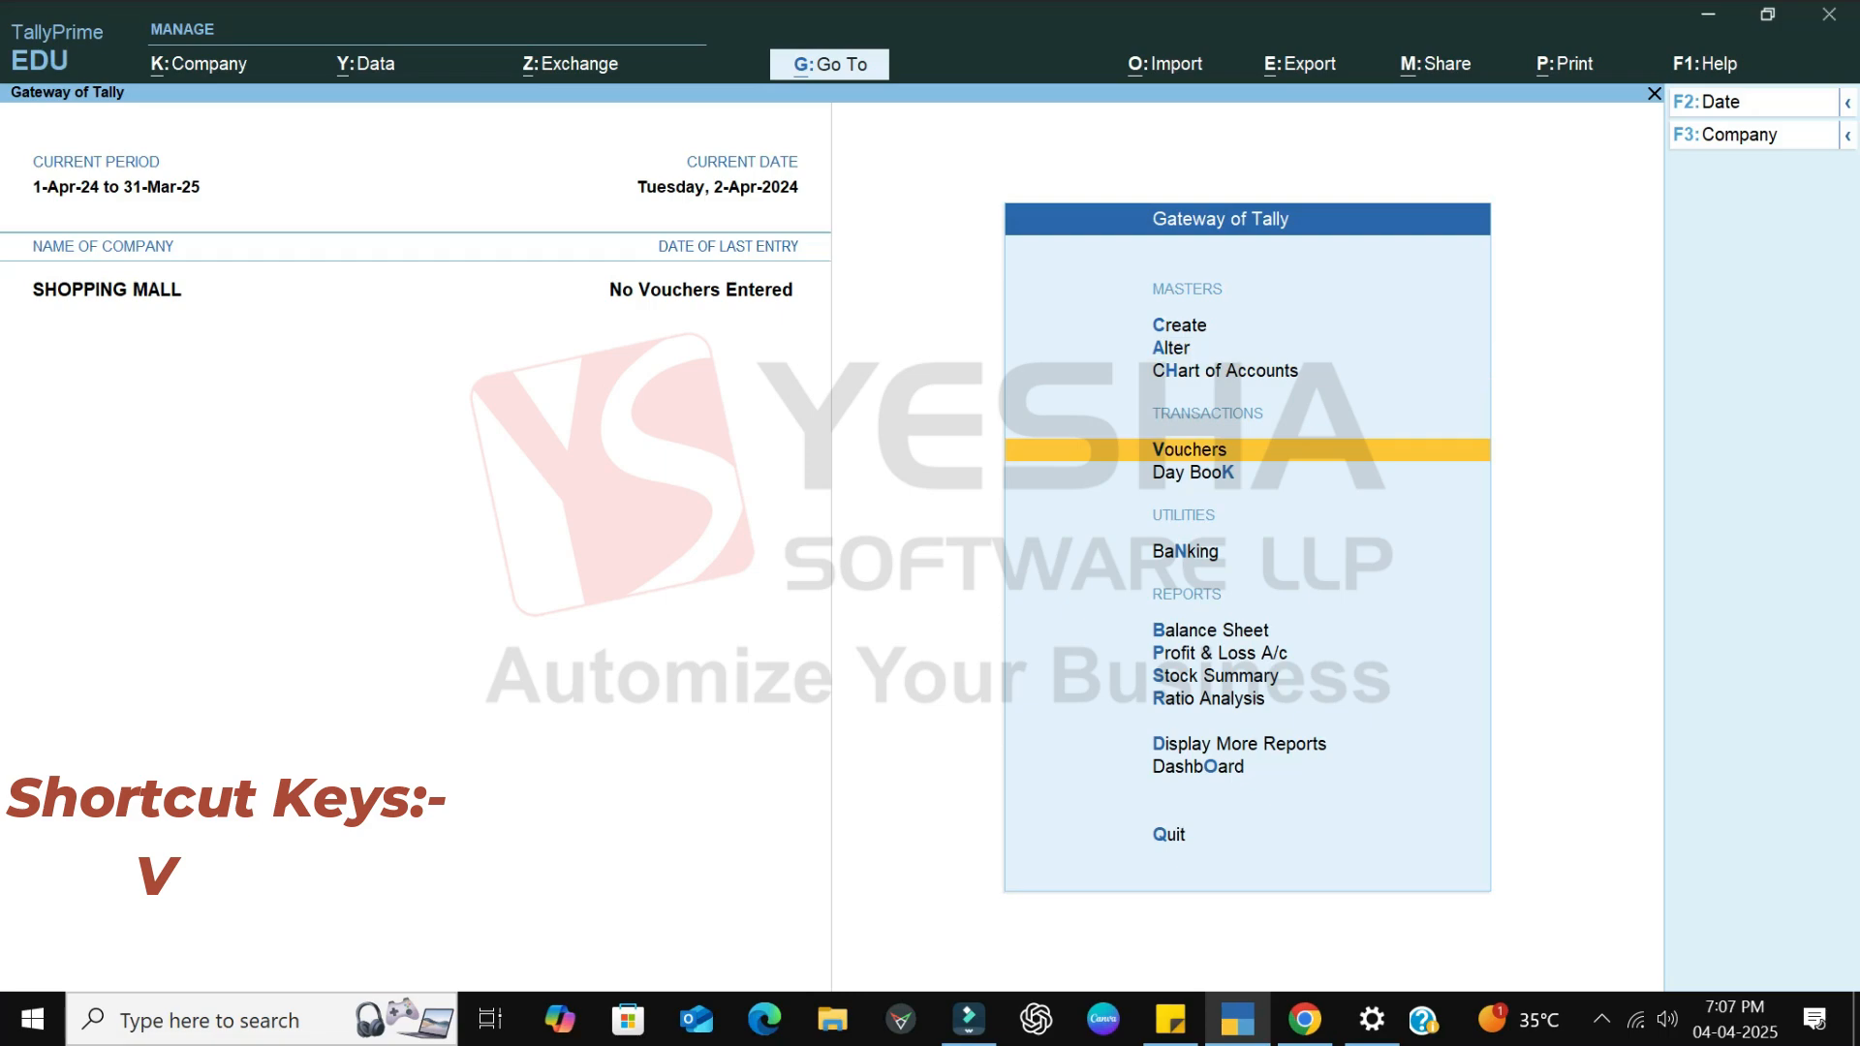
pyautogui.press('v')
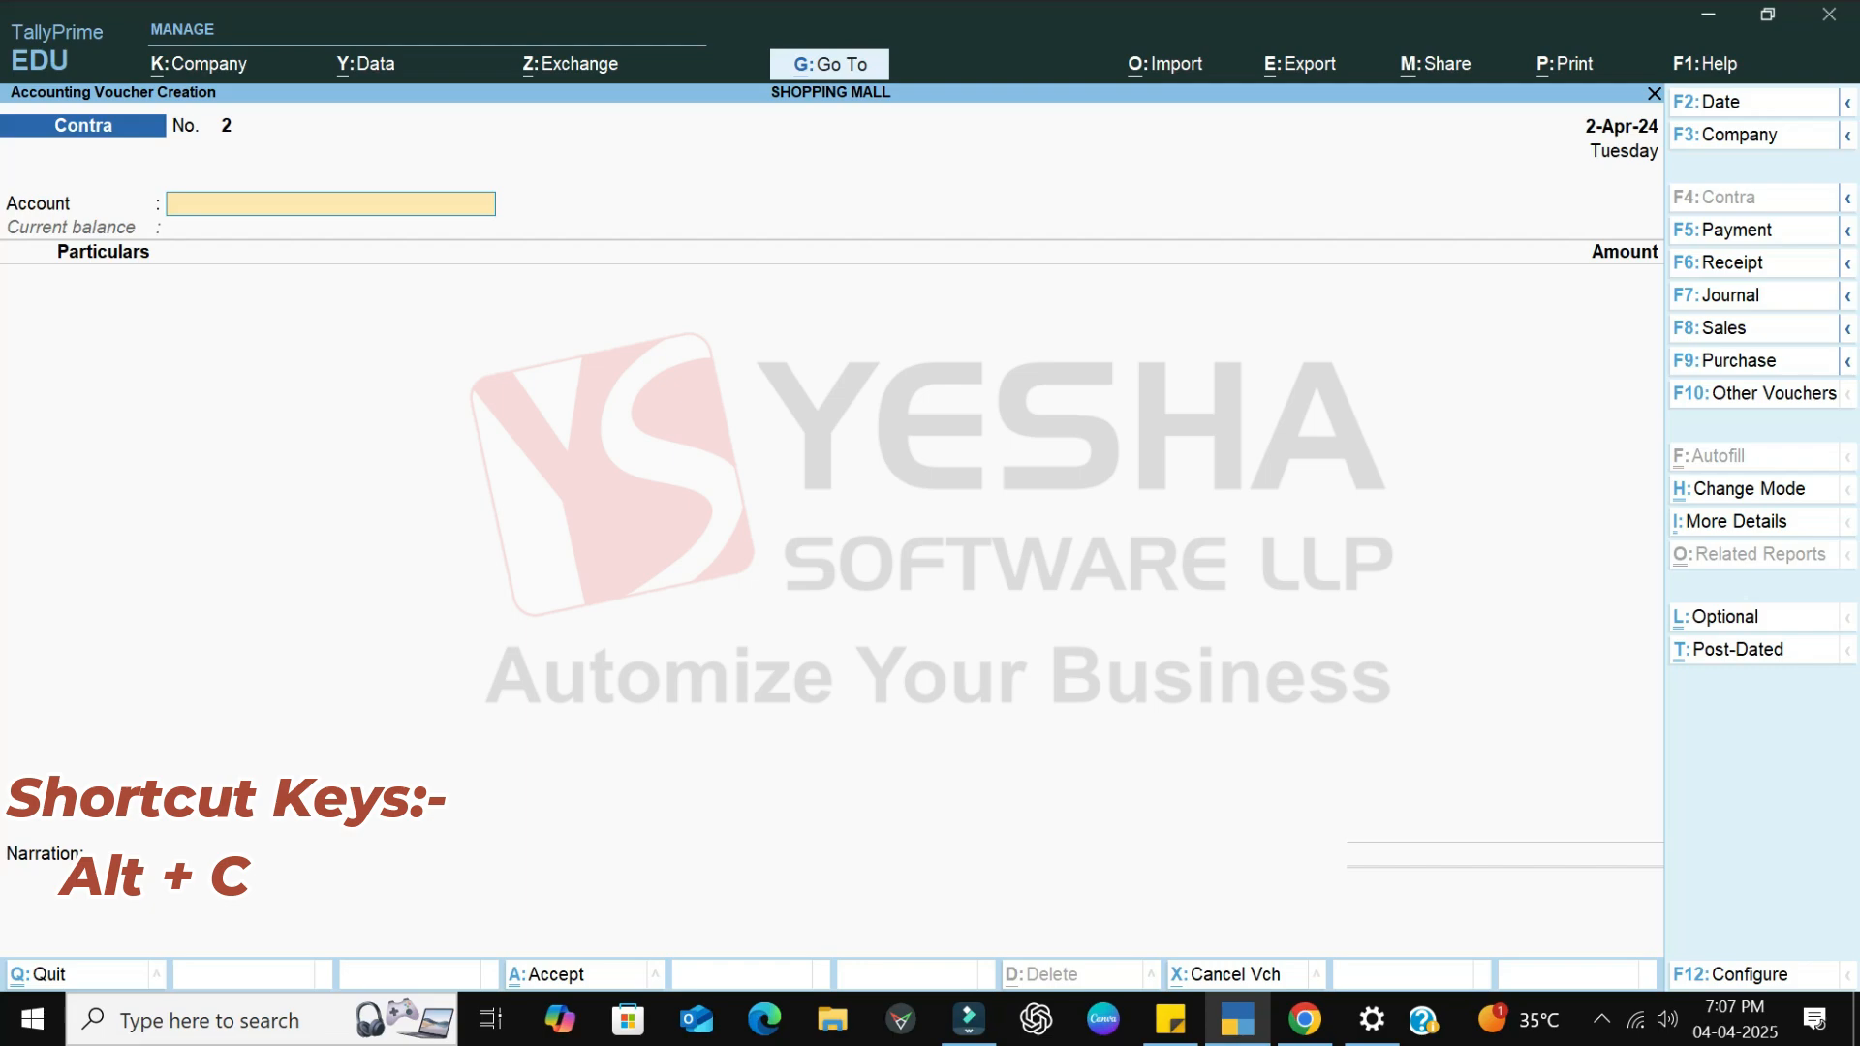
pyautogui.hotkey('alt', 'c')
pyautogui.write('HDFC')
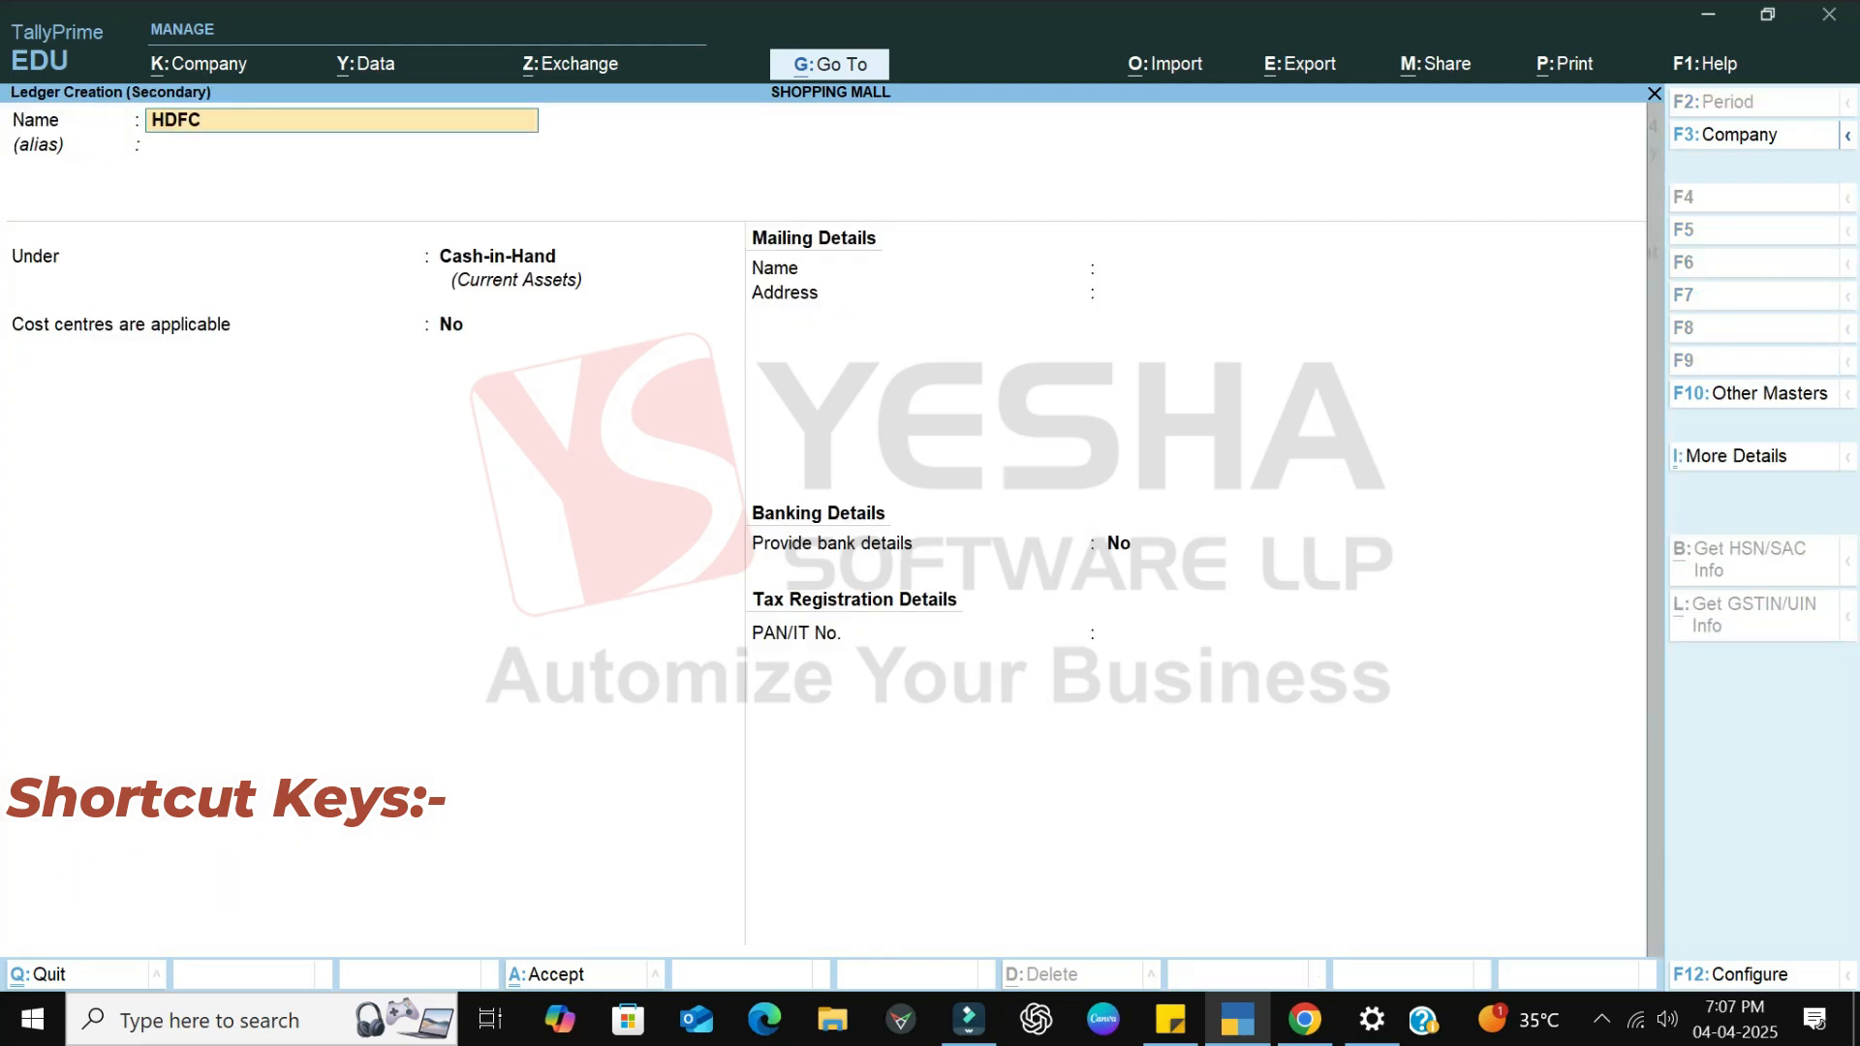
pyautogui.write(' Bank')
pyautogui.press('Return')
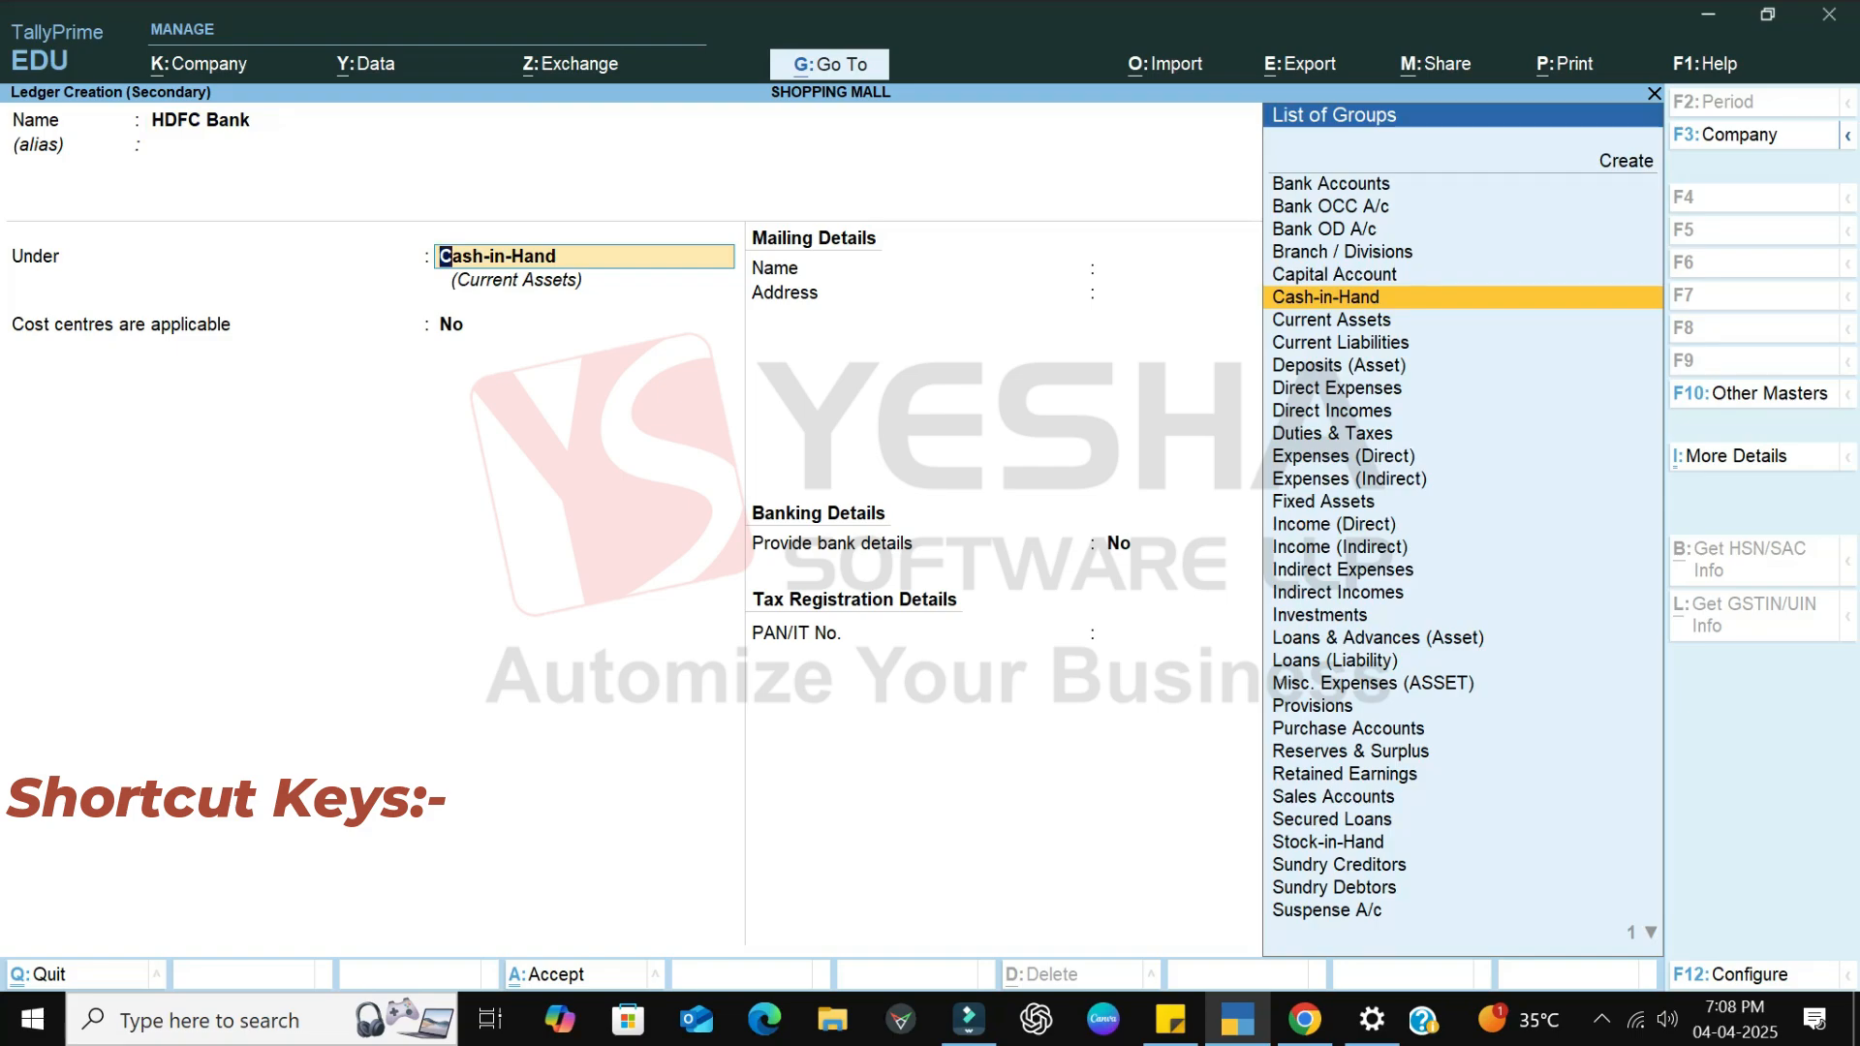
# - Assign the HDFC Bank ledger to the Bank Accounts group
pyautogui.press('Up')
pyautogui.press('Up')
pyautogui.press('Up')
pyautogui.press('Up')
pyautogui.press('Up')
pyautogui.press('Return')
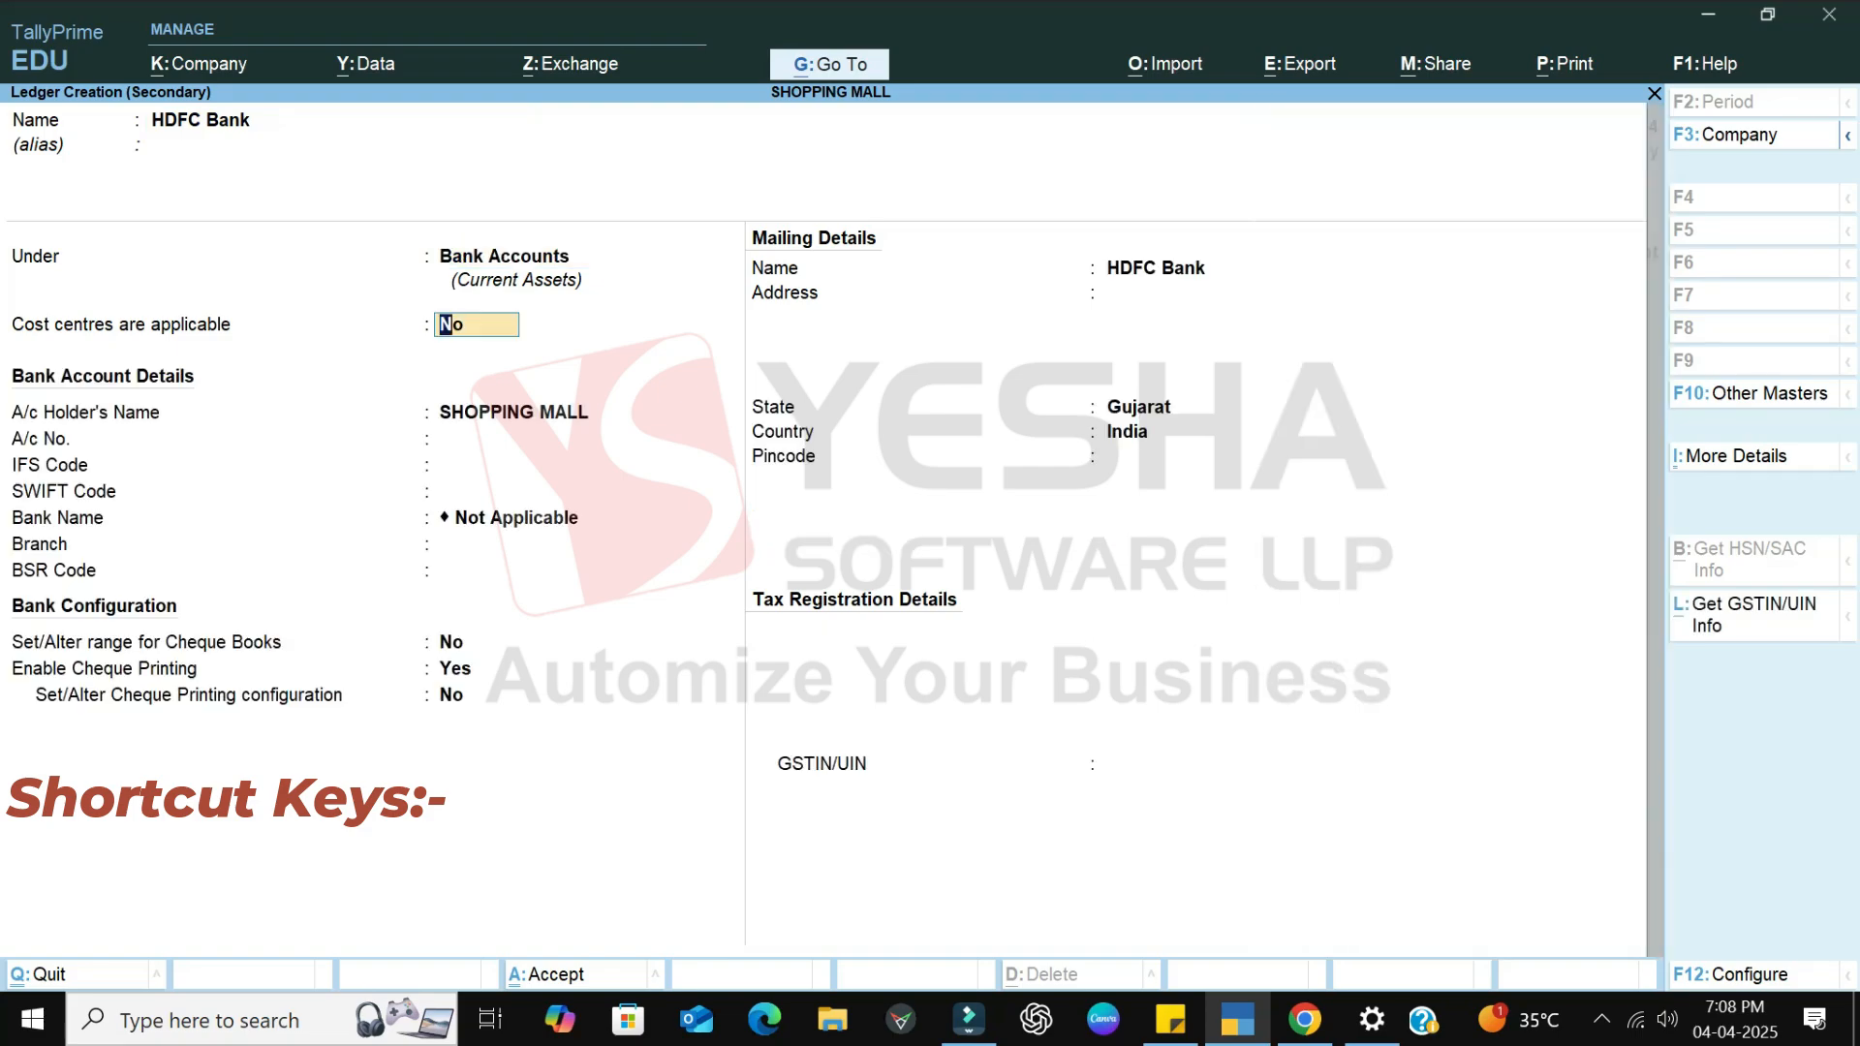
# - Leave the remaining bank account details at their defaults and save the HDFC Bank ledger
pyautogui.press('Return')
pyautogui.press('Return')
pyautogui.press('Return')
pyautogui.press('Return')
pyautogui.press('Return')
pyautogui.press('Return')
pyautogui.press('Return')
pyautogui.press('Return')
pyautogui.press('Return')
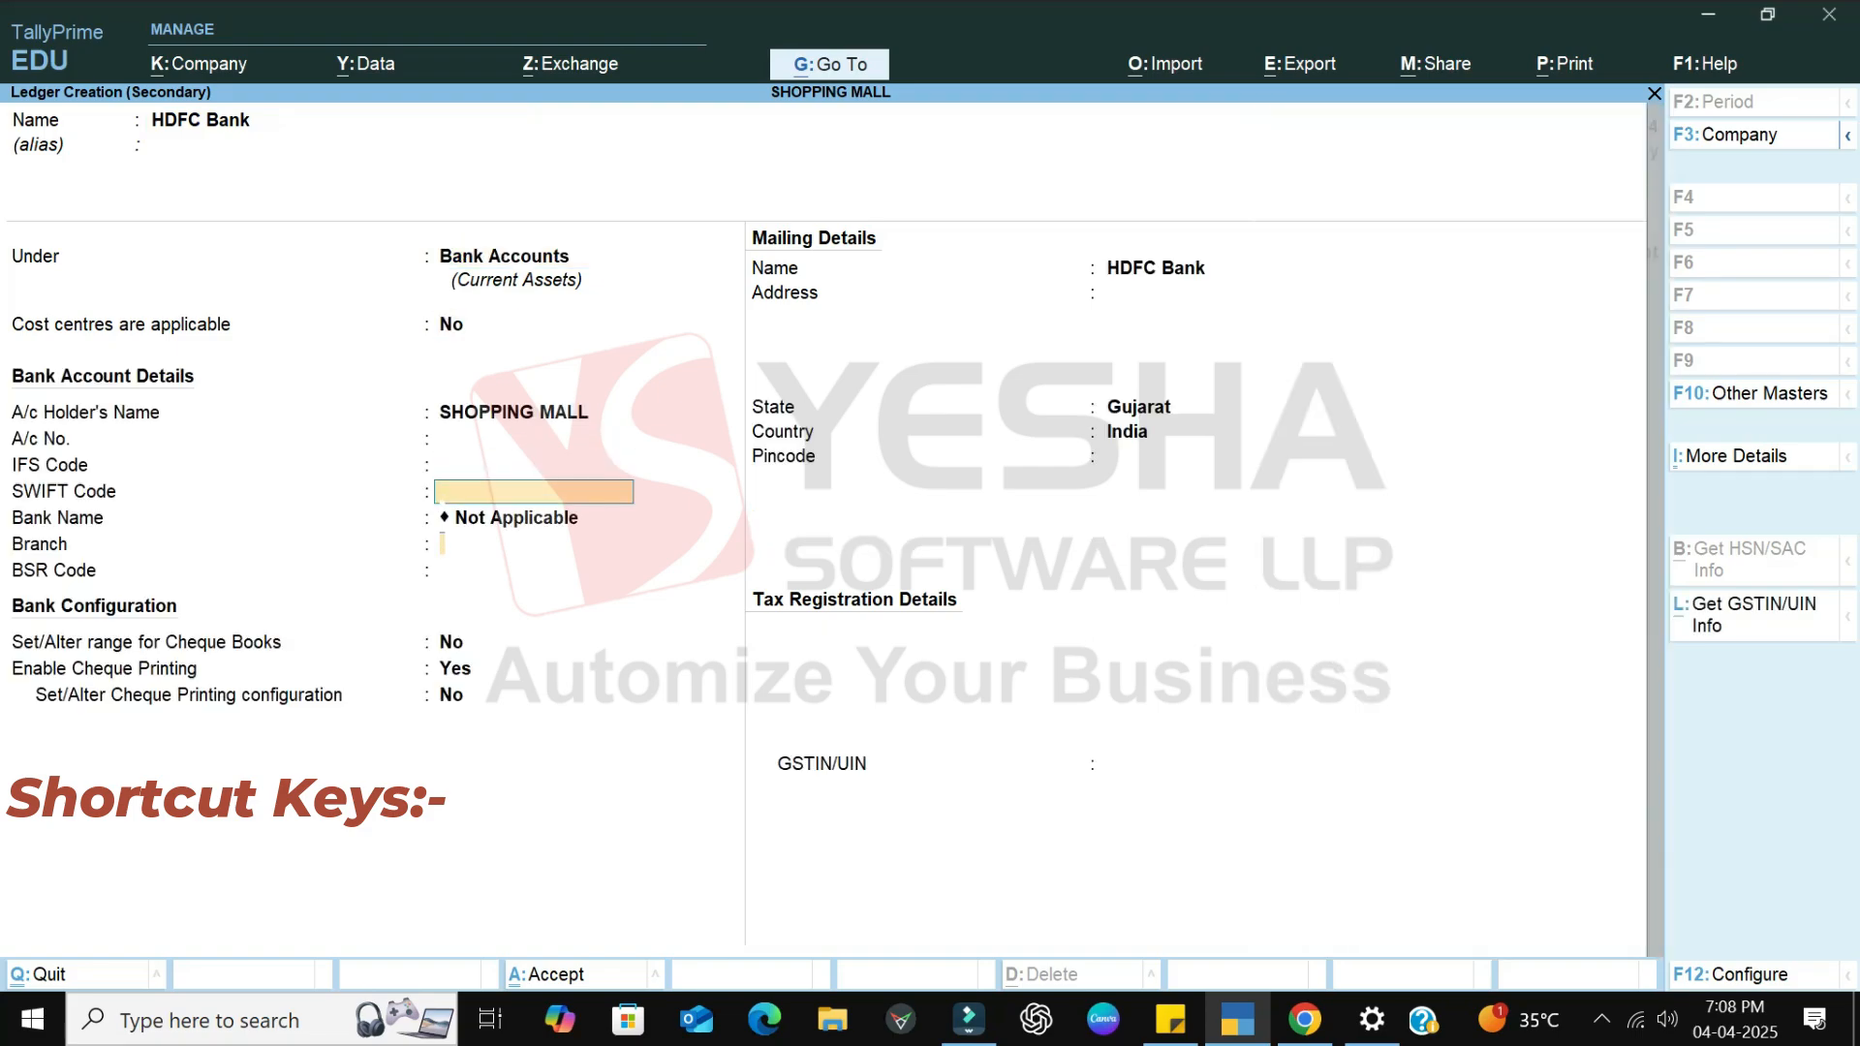
pyautogui.hotkey('ctrl', 'a')
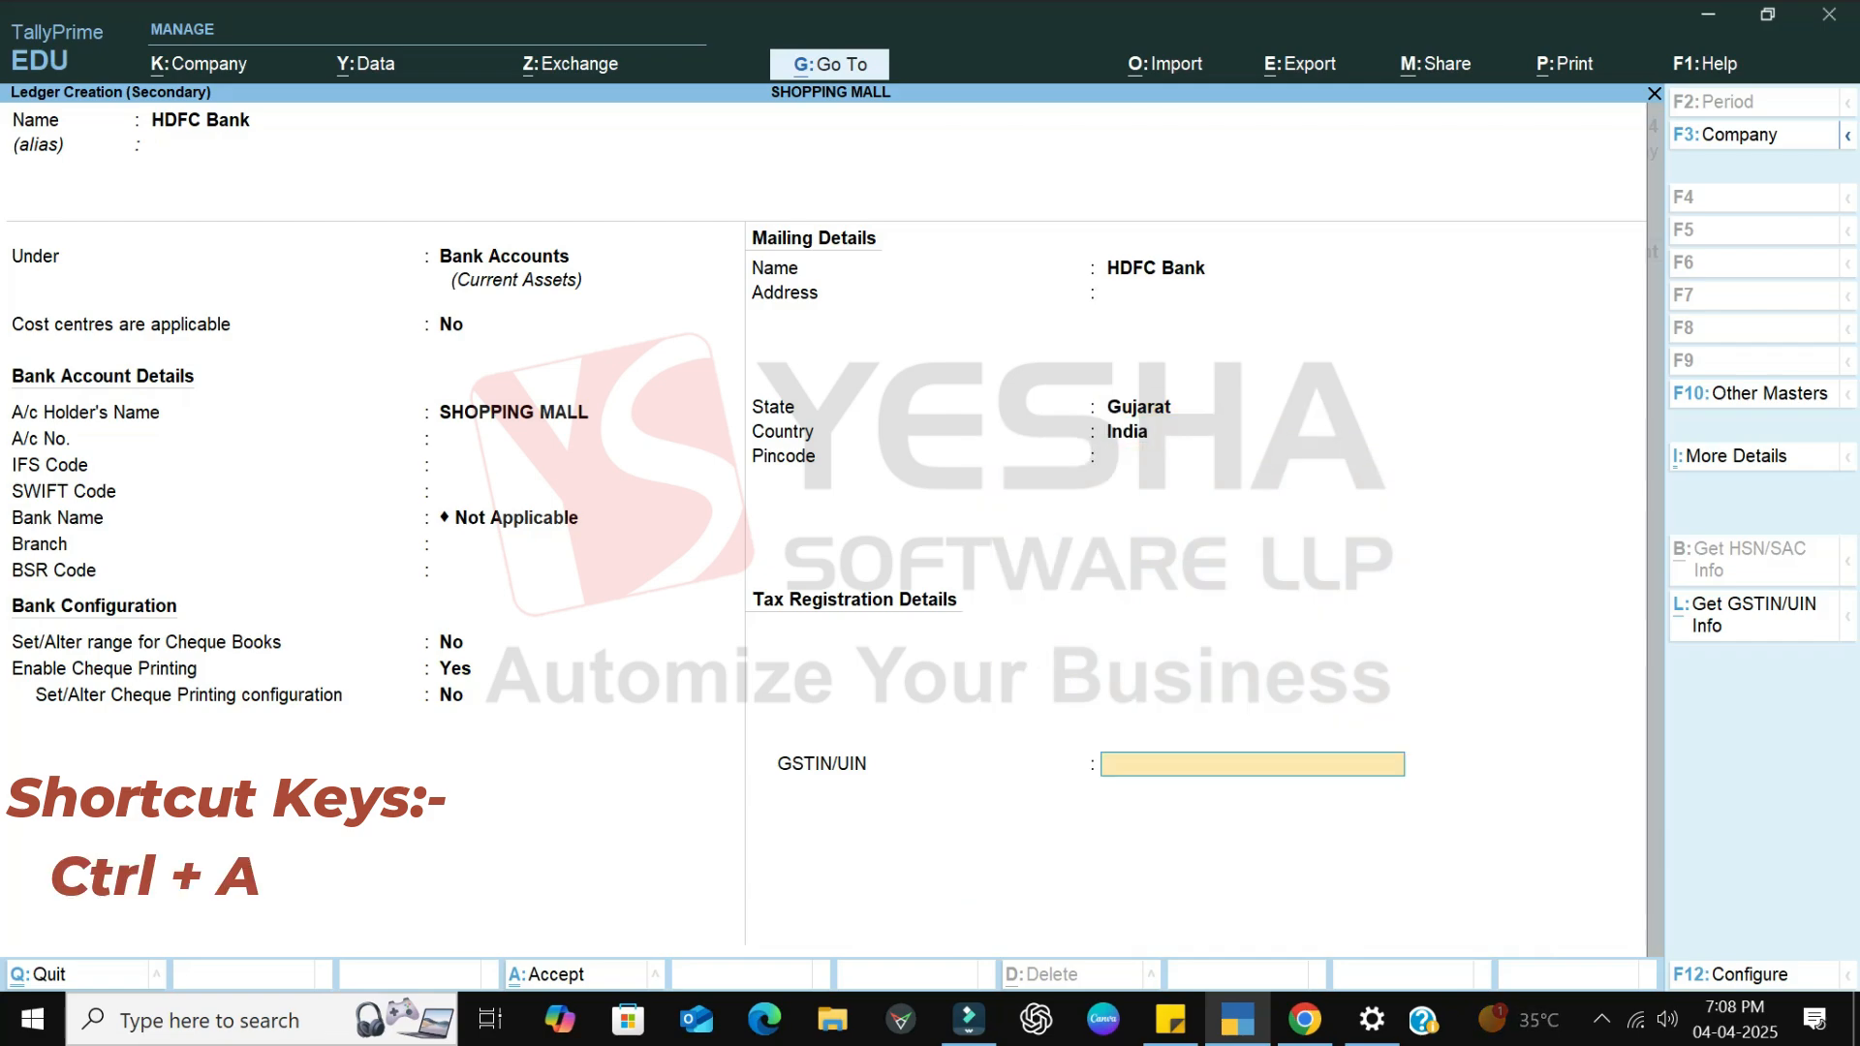
pyautogui.hotkey('ctrl', 'a')
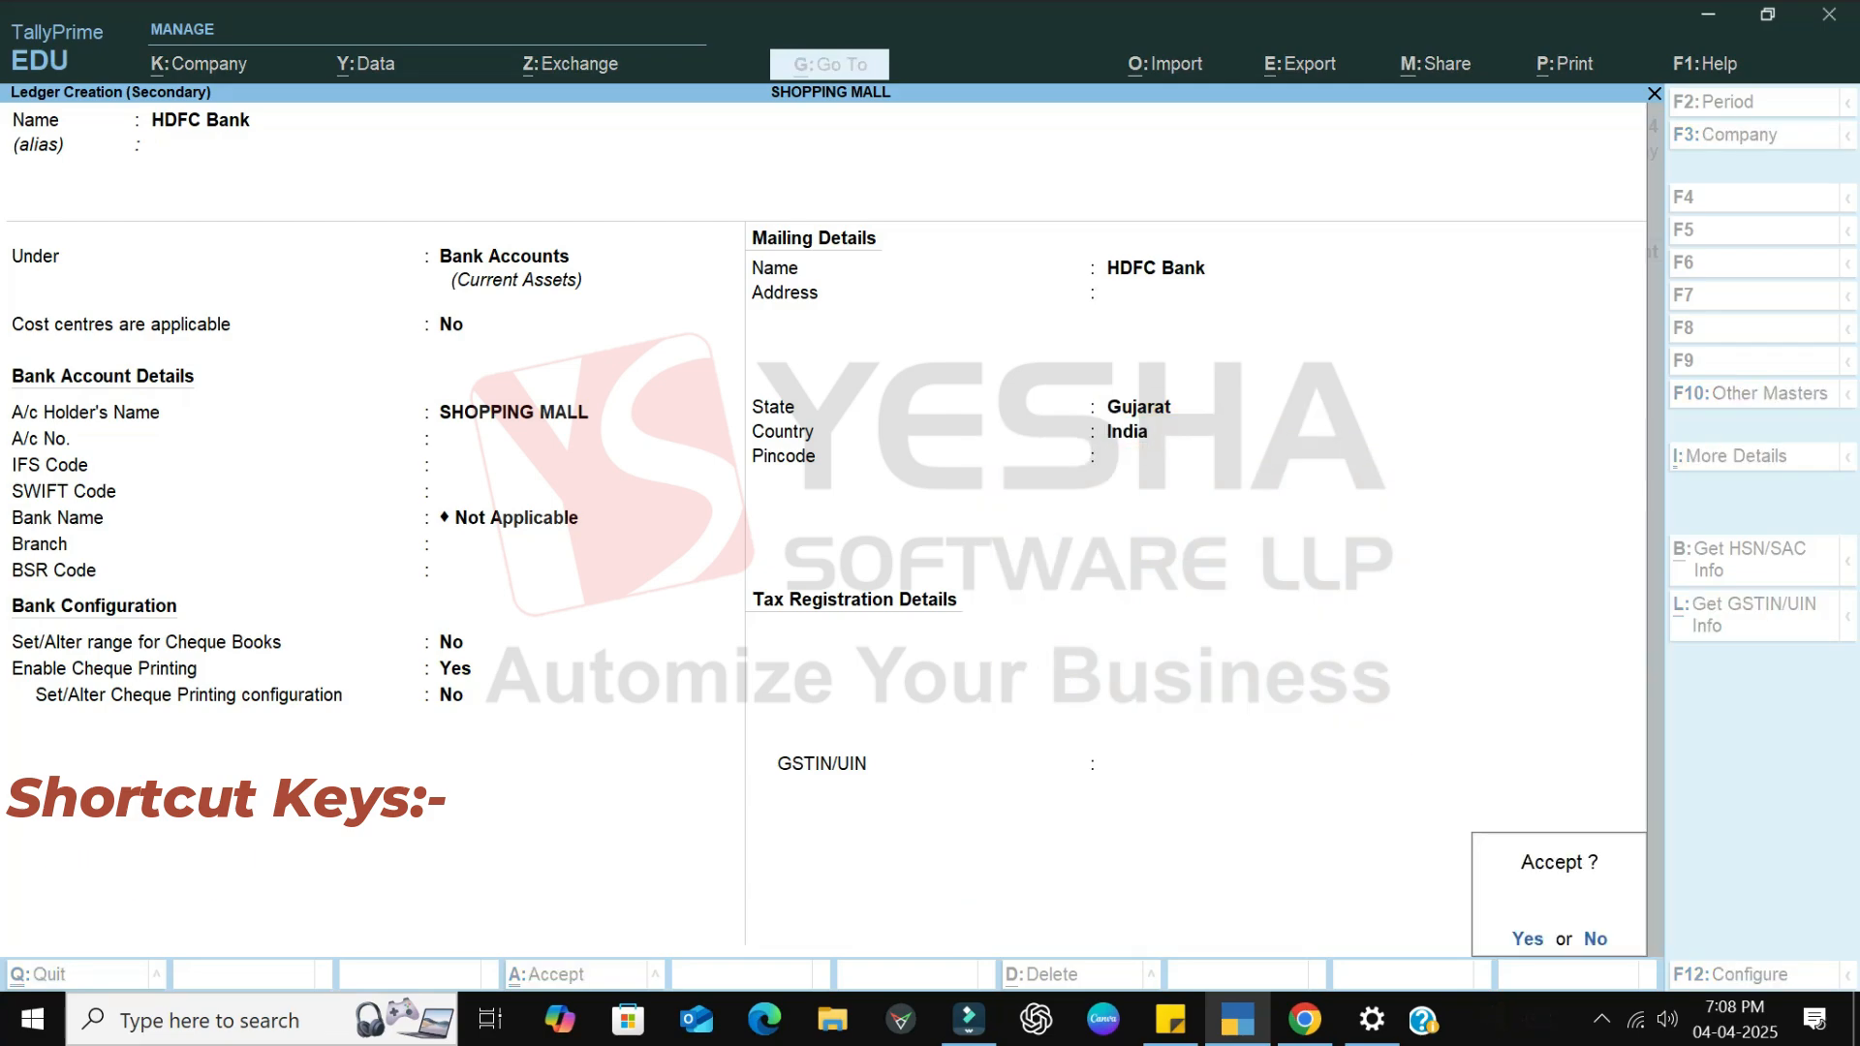
pyautogui.write('y')
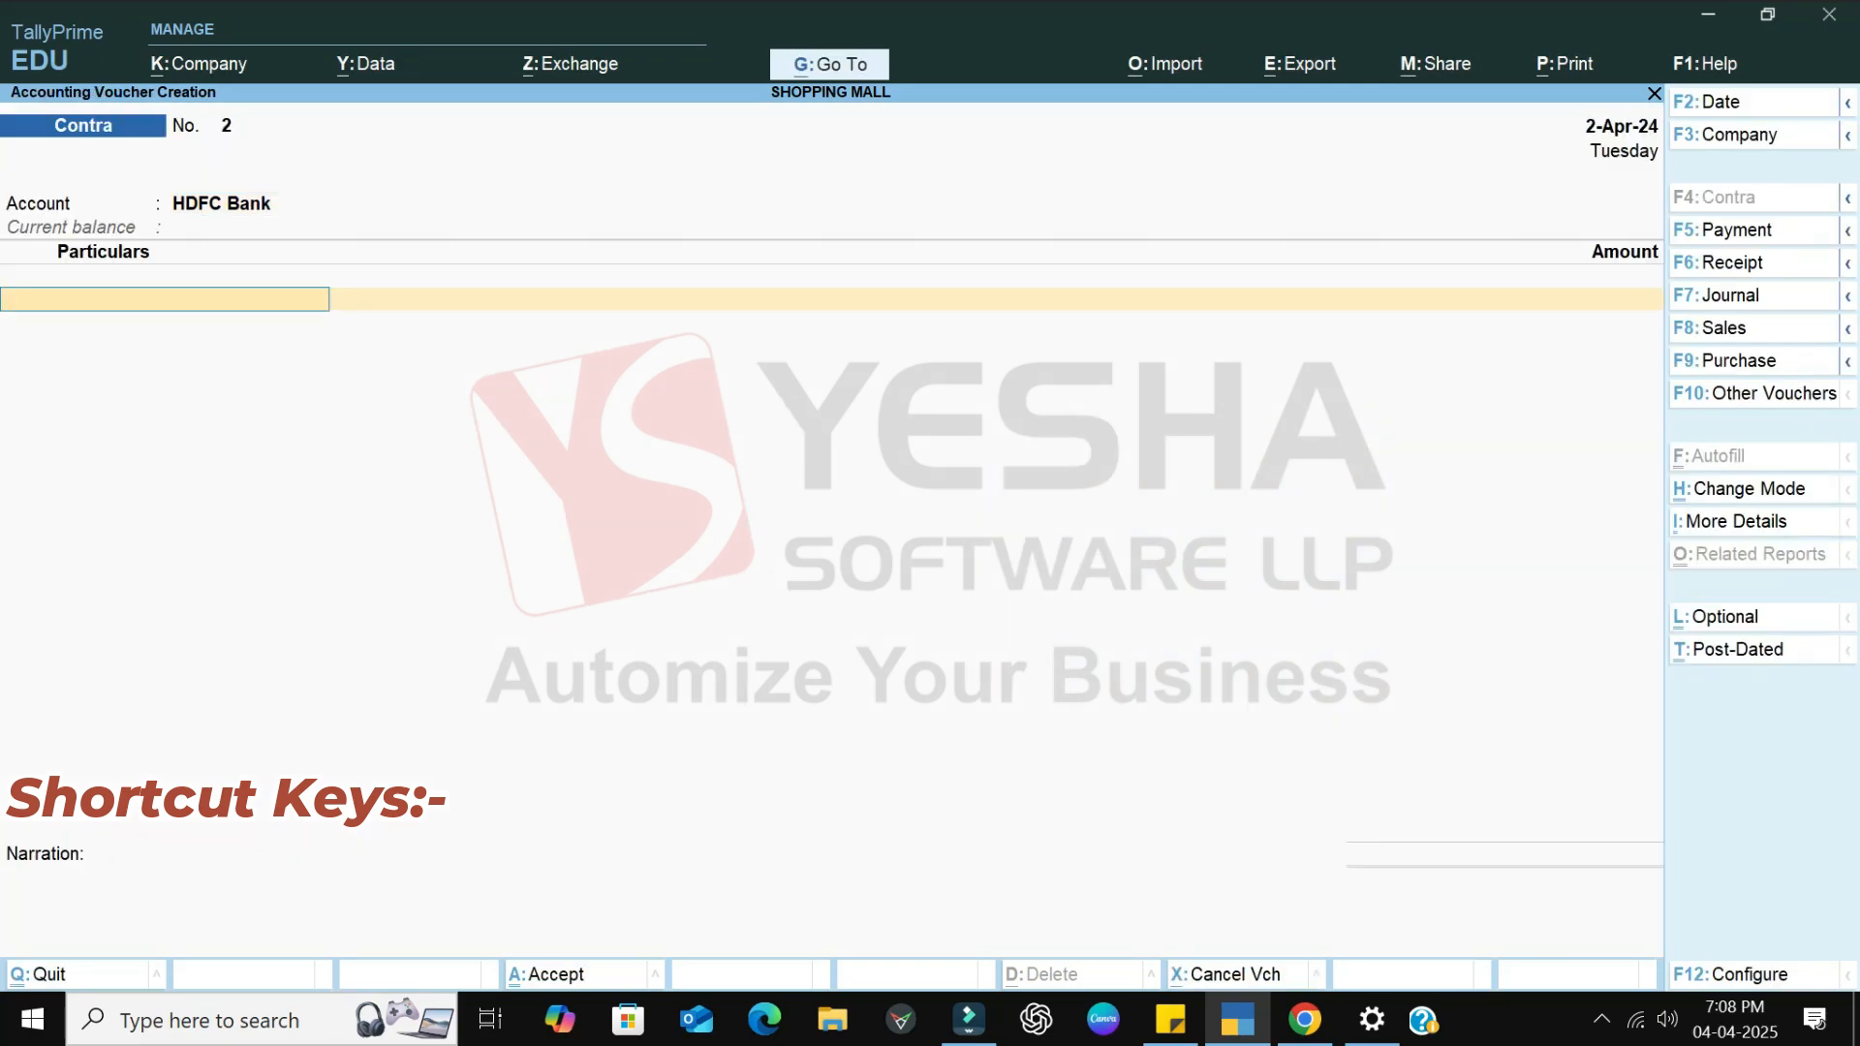
# - Enter CASH as the contra voucher's particulars with an amount of 25000
pyautogui.write('C')
pyautogui.press('Return')
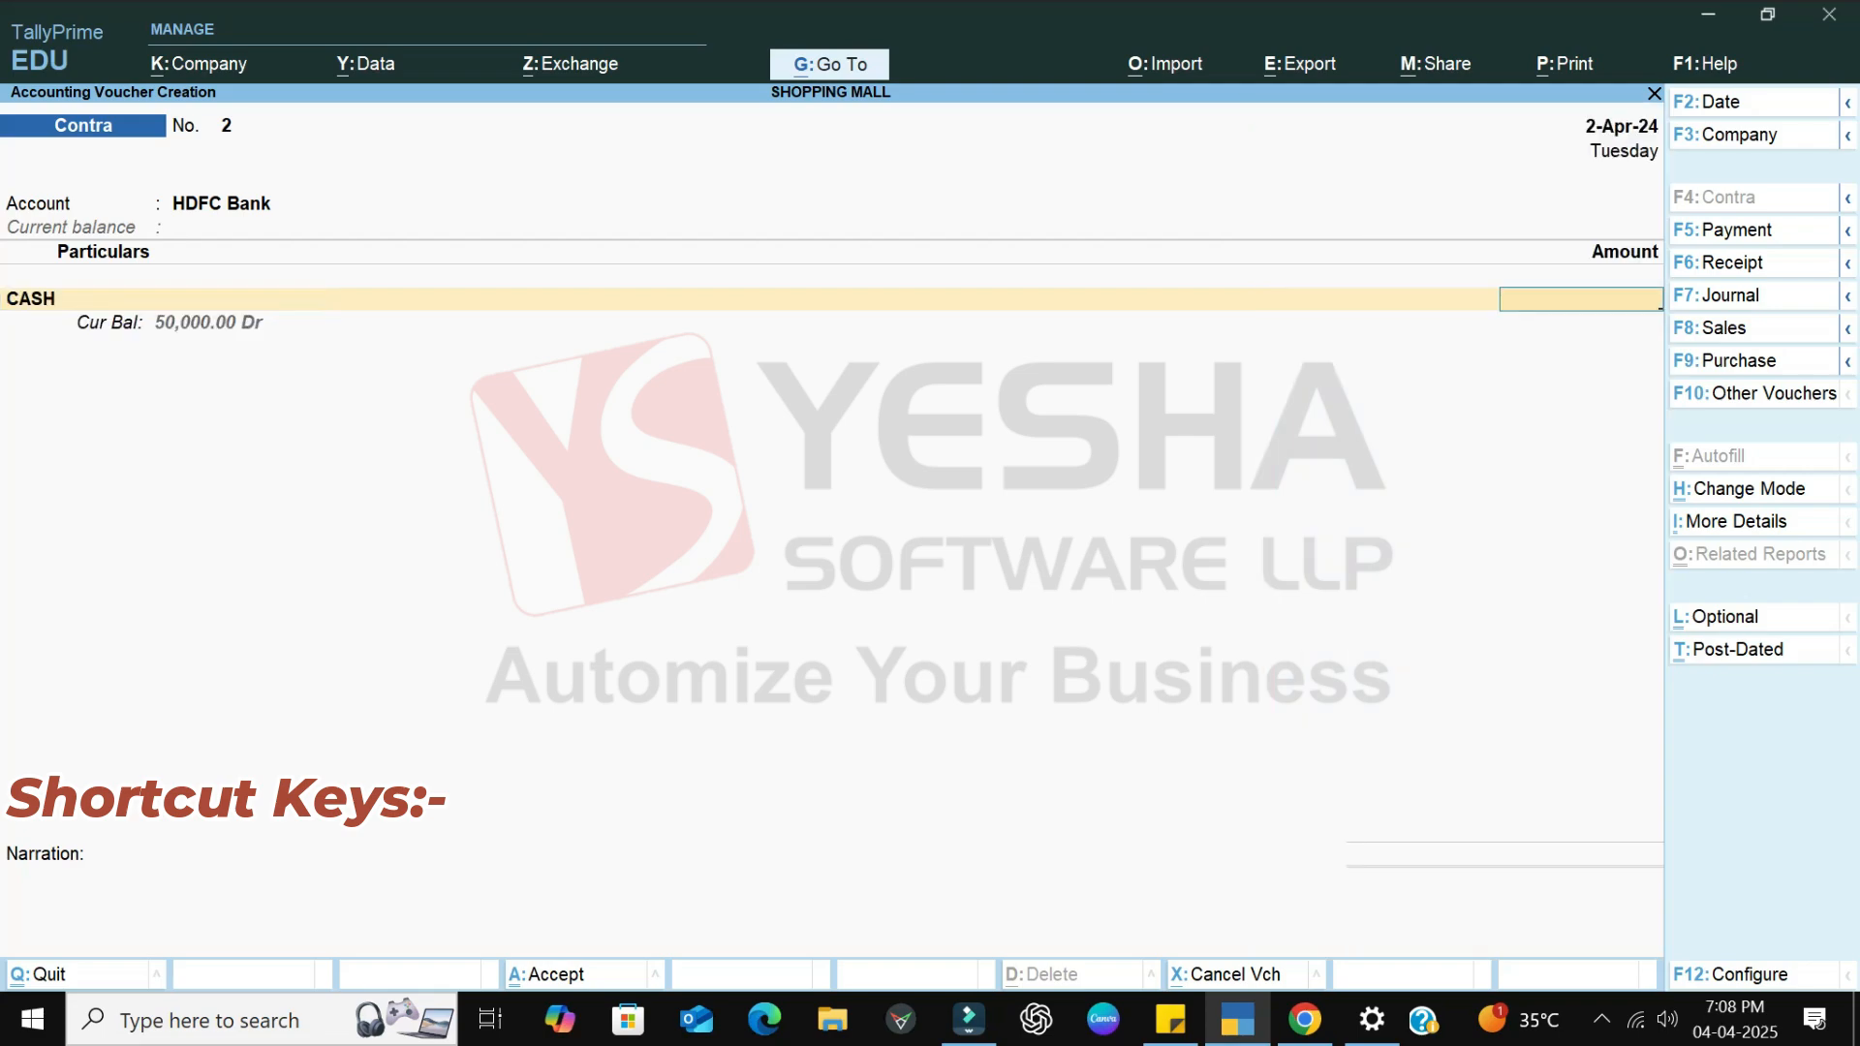
pyautogui.write('25000')
pyautogui.press('Return')
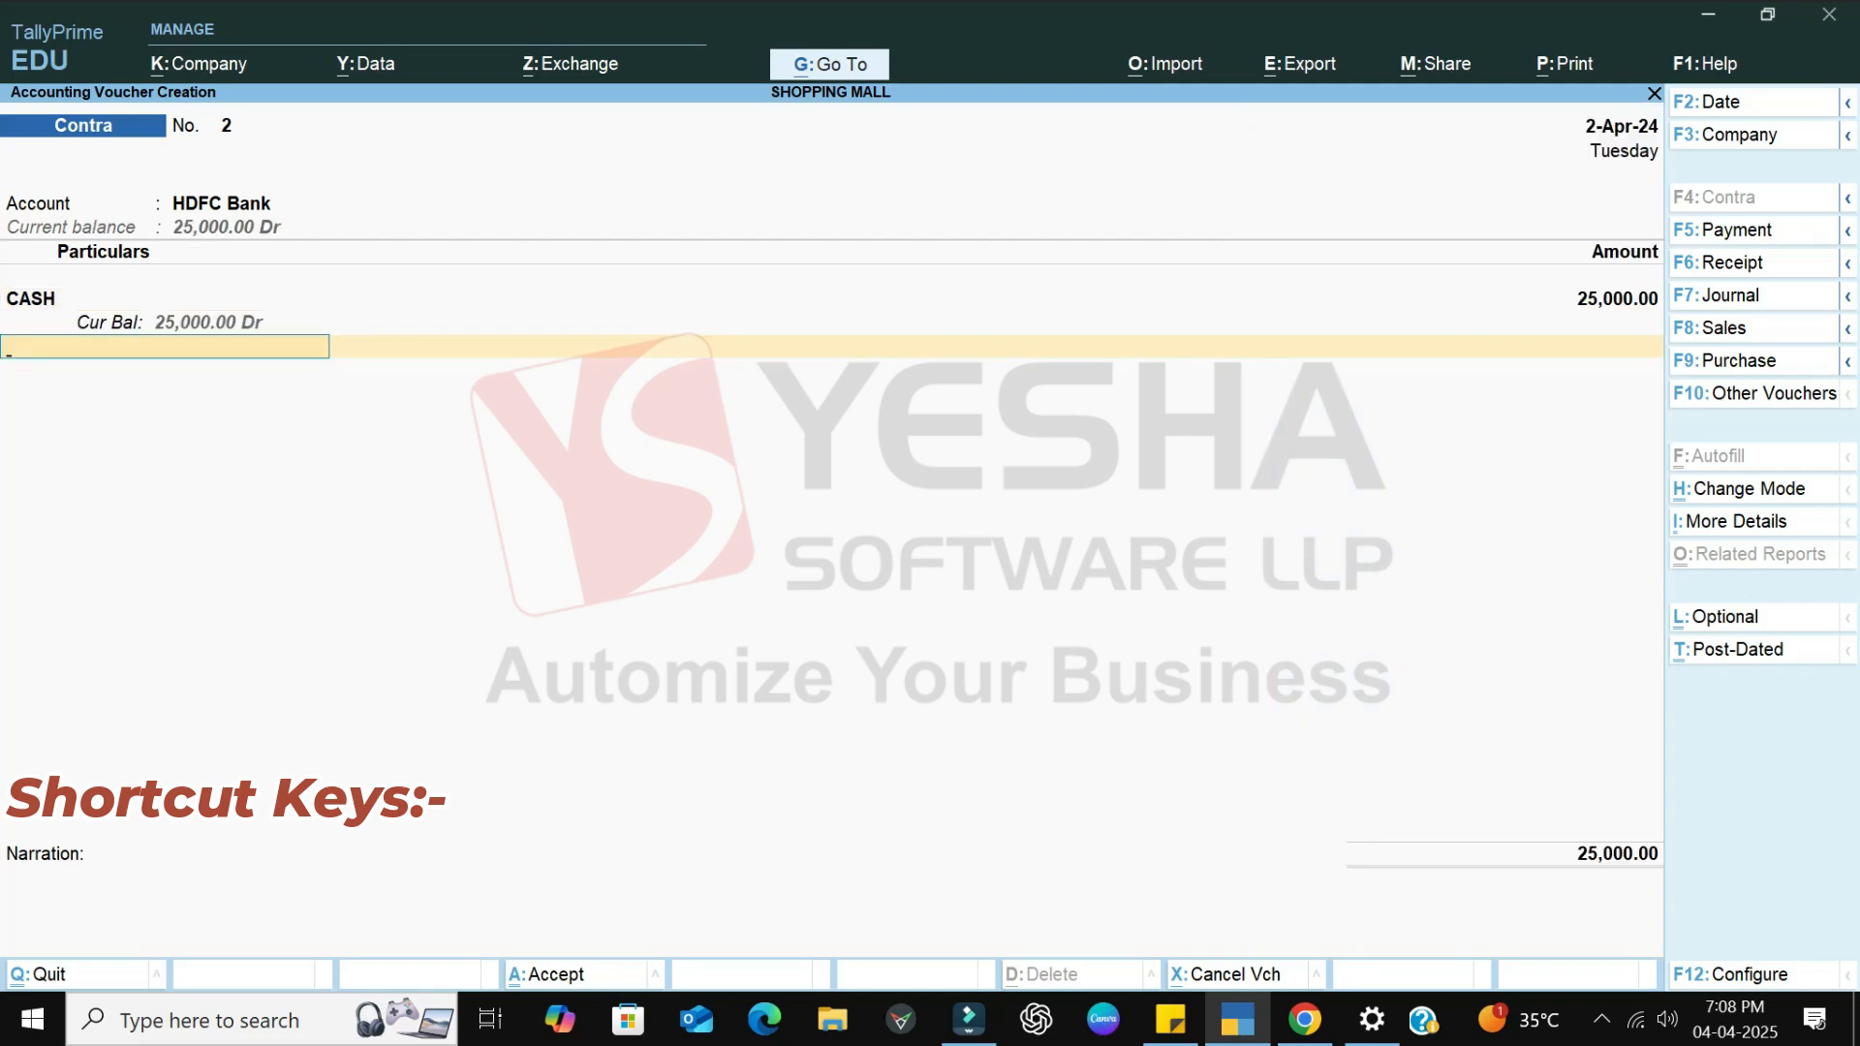
# - Fill the HDFC Bank cash denominations with 10 notes of 2000 and 10 of 500, and save the contra voucher
pyautogui.press('Return')
pyautogui.press('Return')
pyautogui.press('Return')
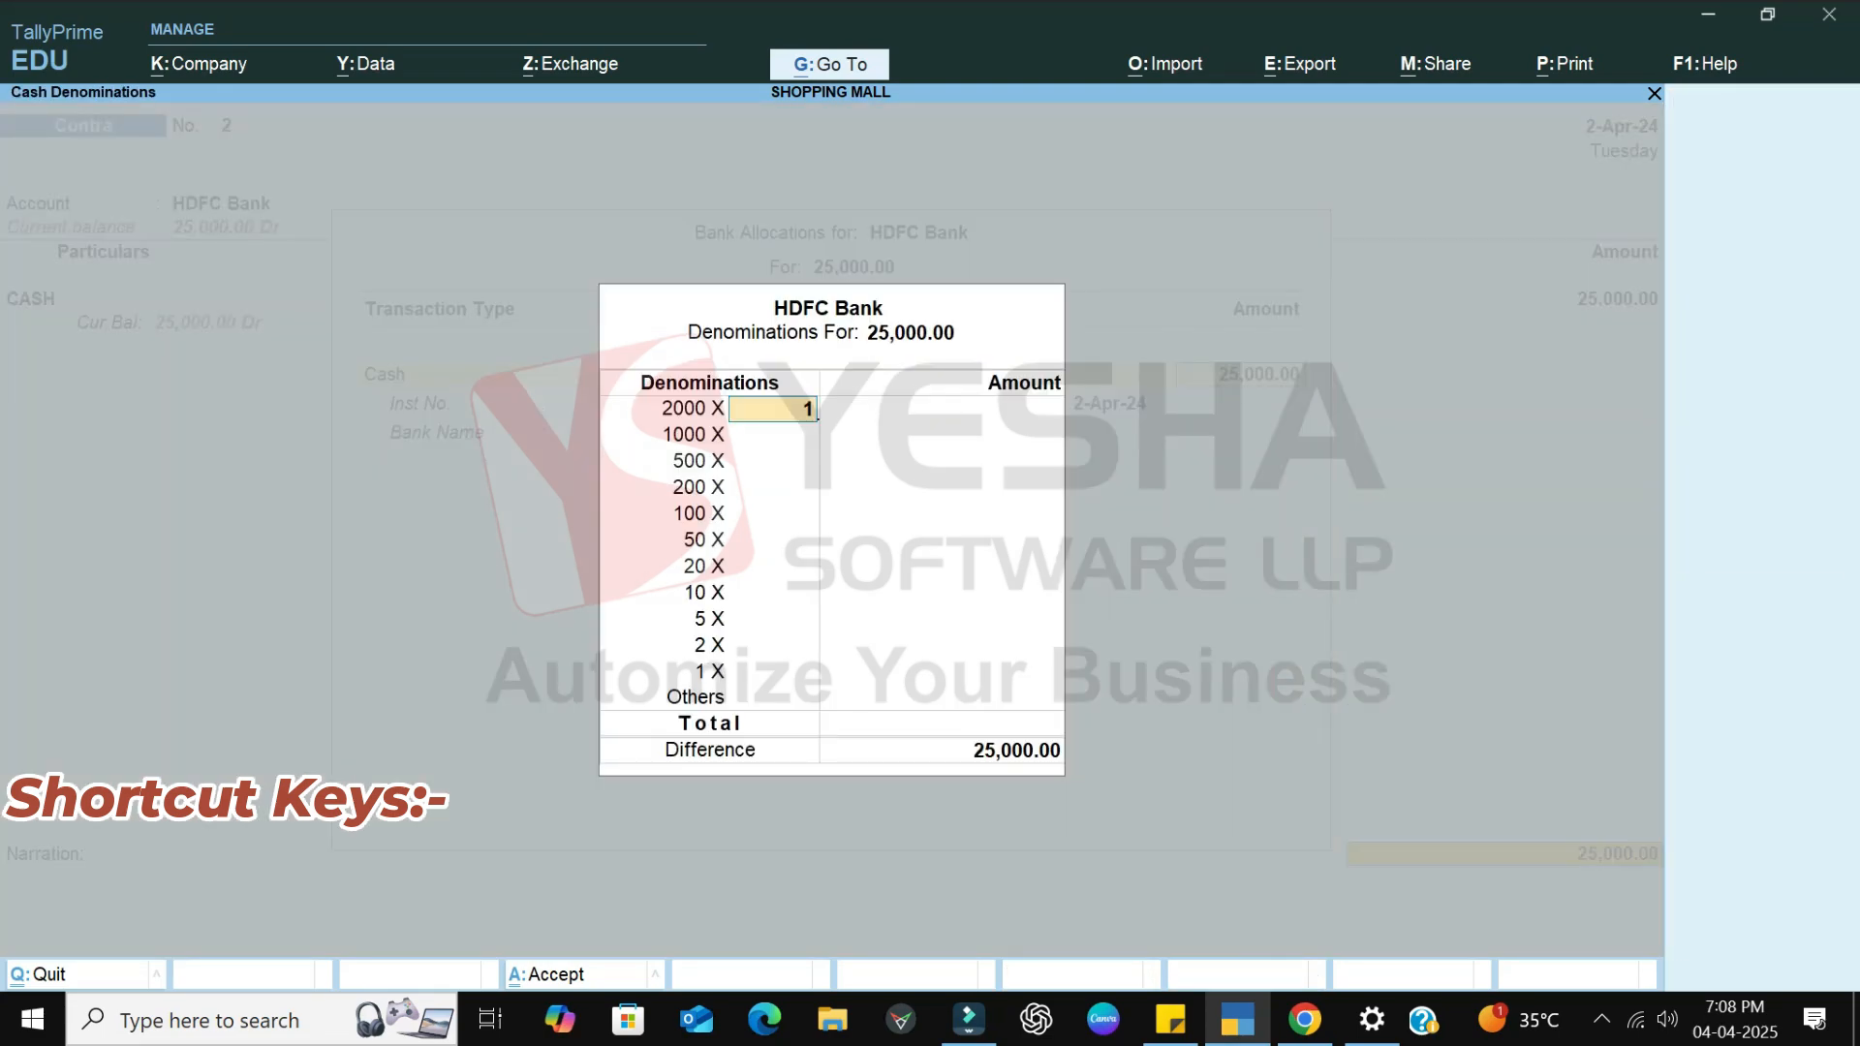
pyautogui.write('10')
pyautogui.press('Return')
pyautogui.press('Return')
pyautogui.write('10')
pyautogui.press('Return')
pyautogui.hotkey('ctrl', 'a')
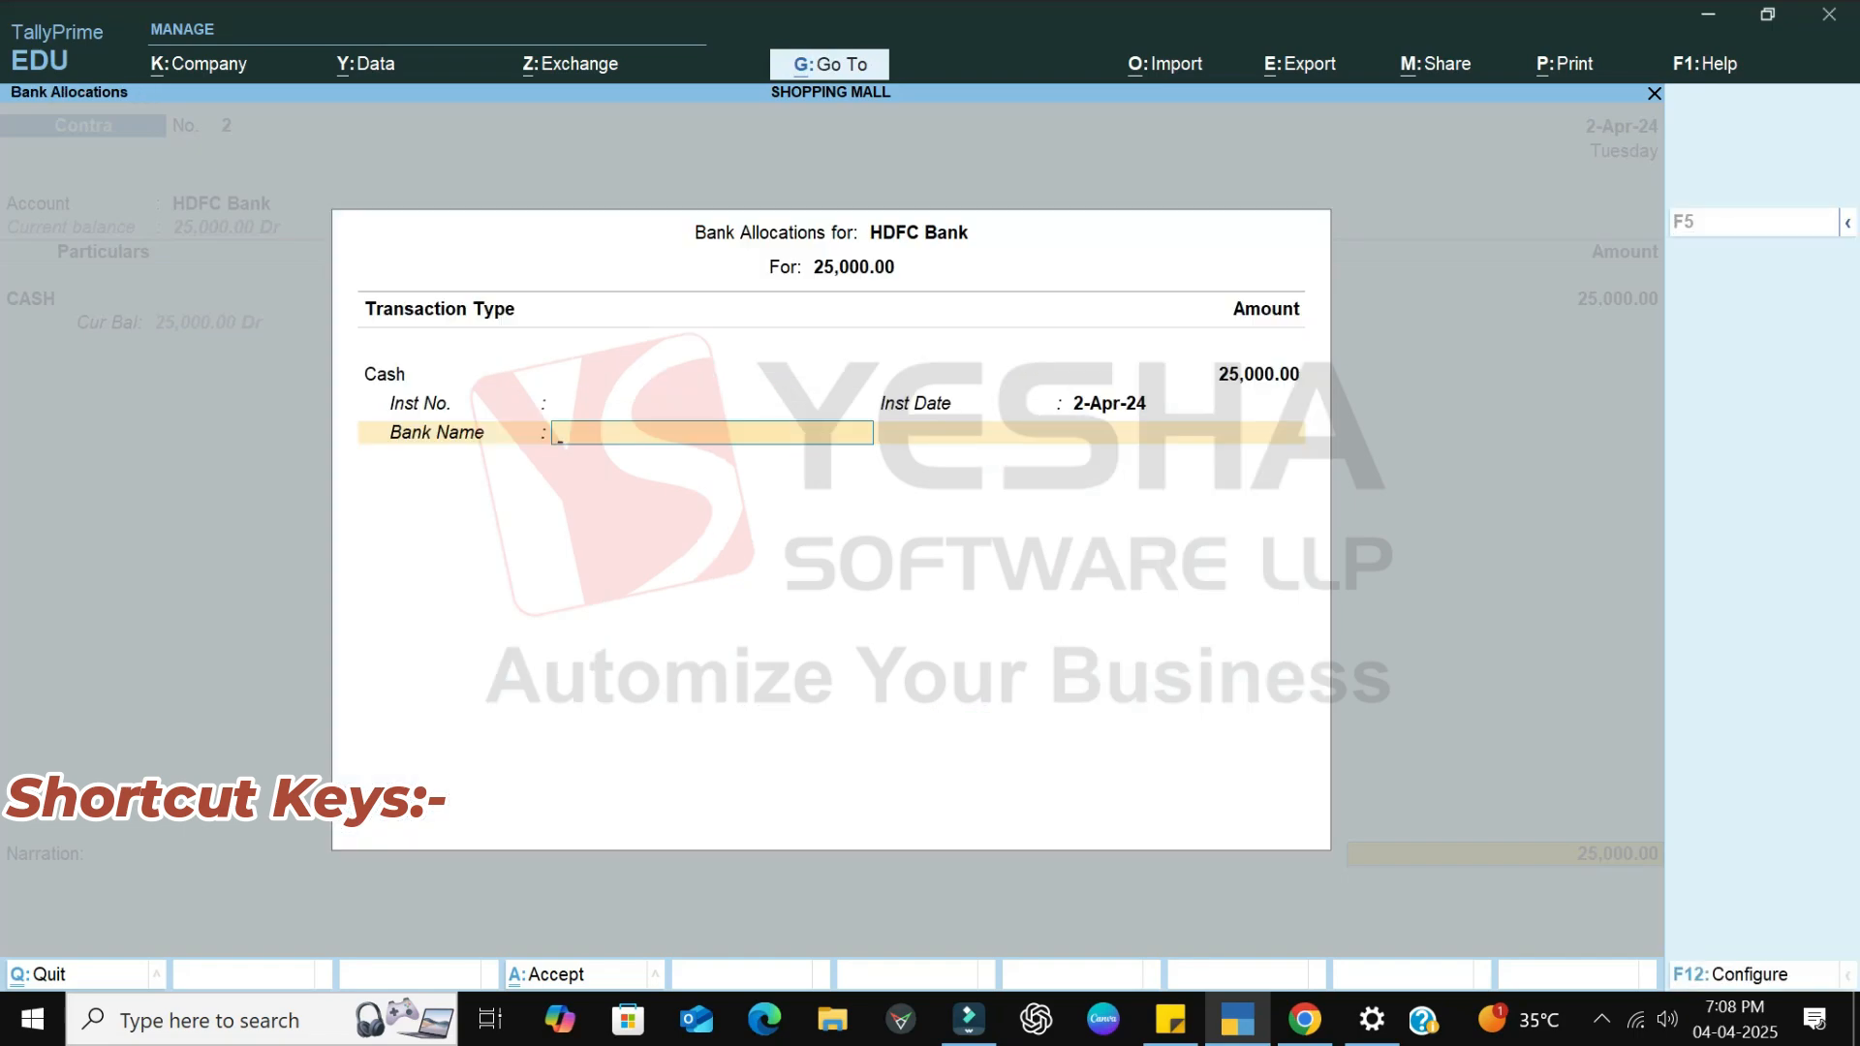
pyautogui.hotkey('ctrl', 'a')
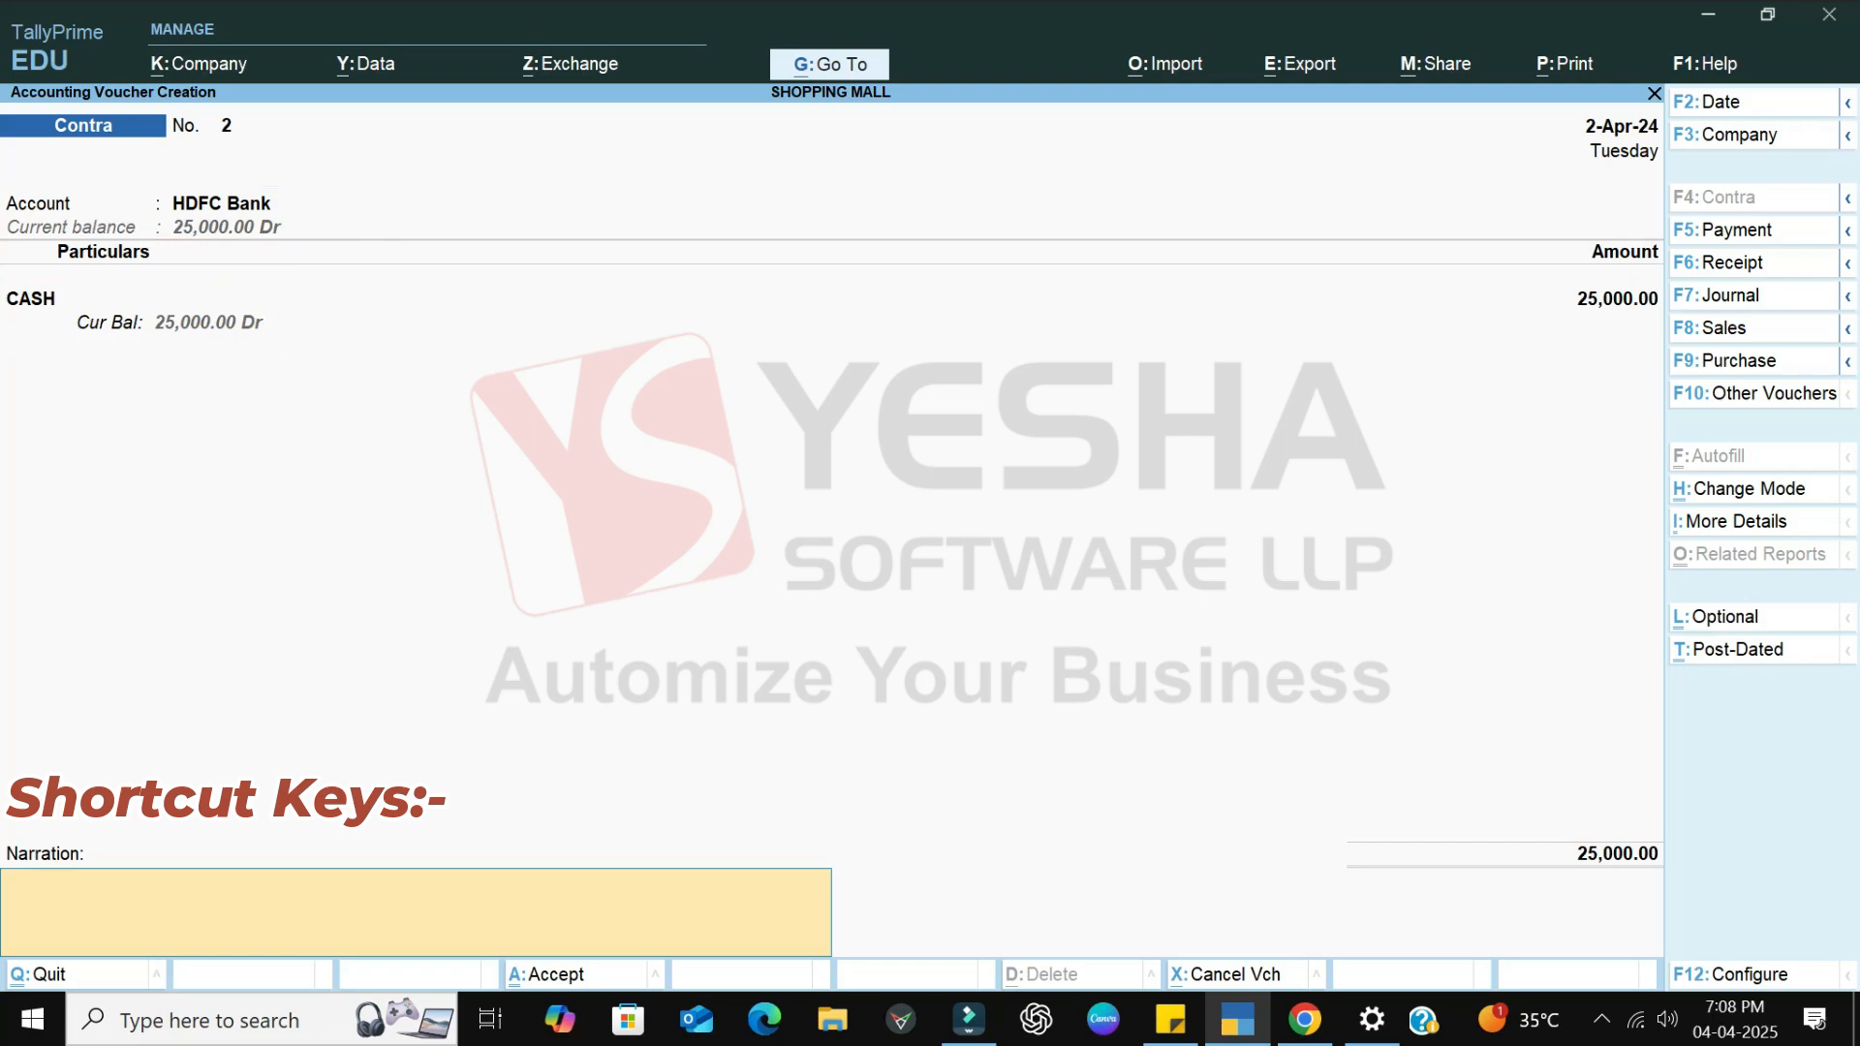
pyautogui.hotkey('ctrl', 'a')
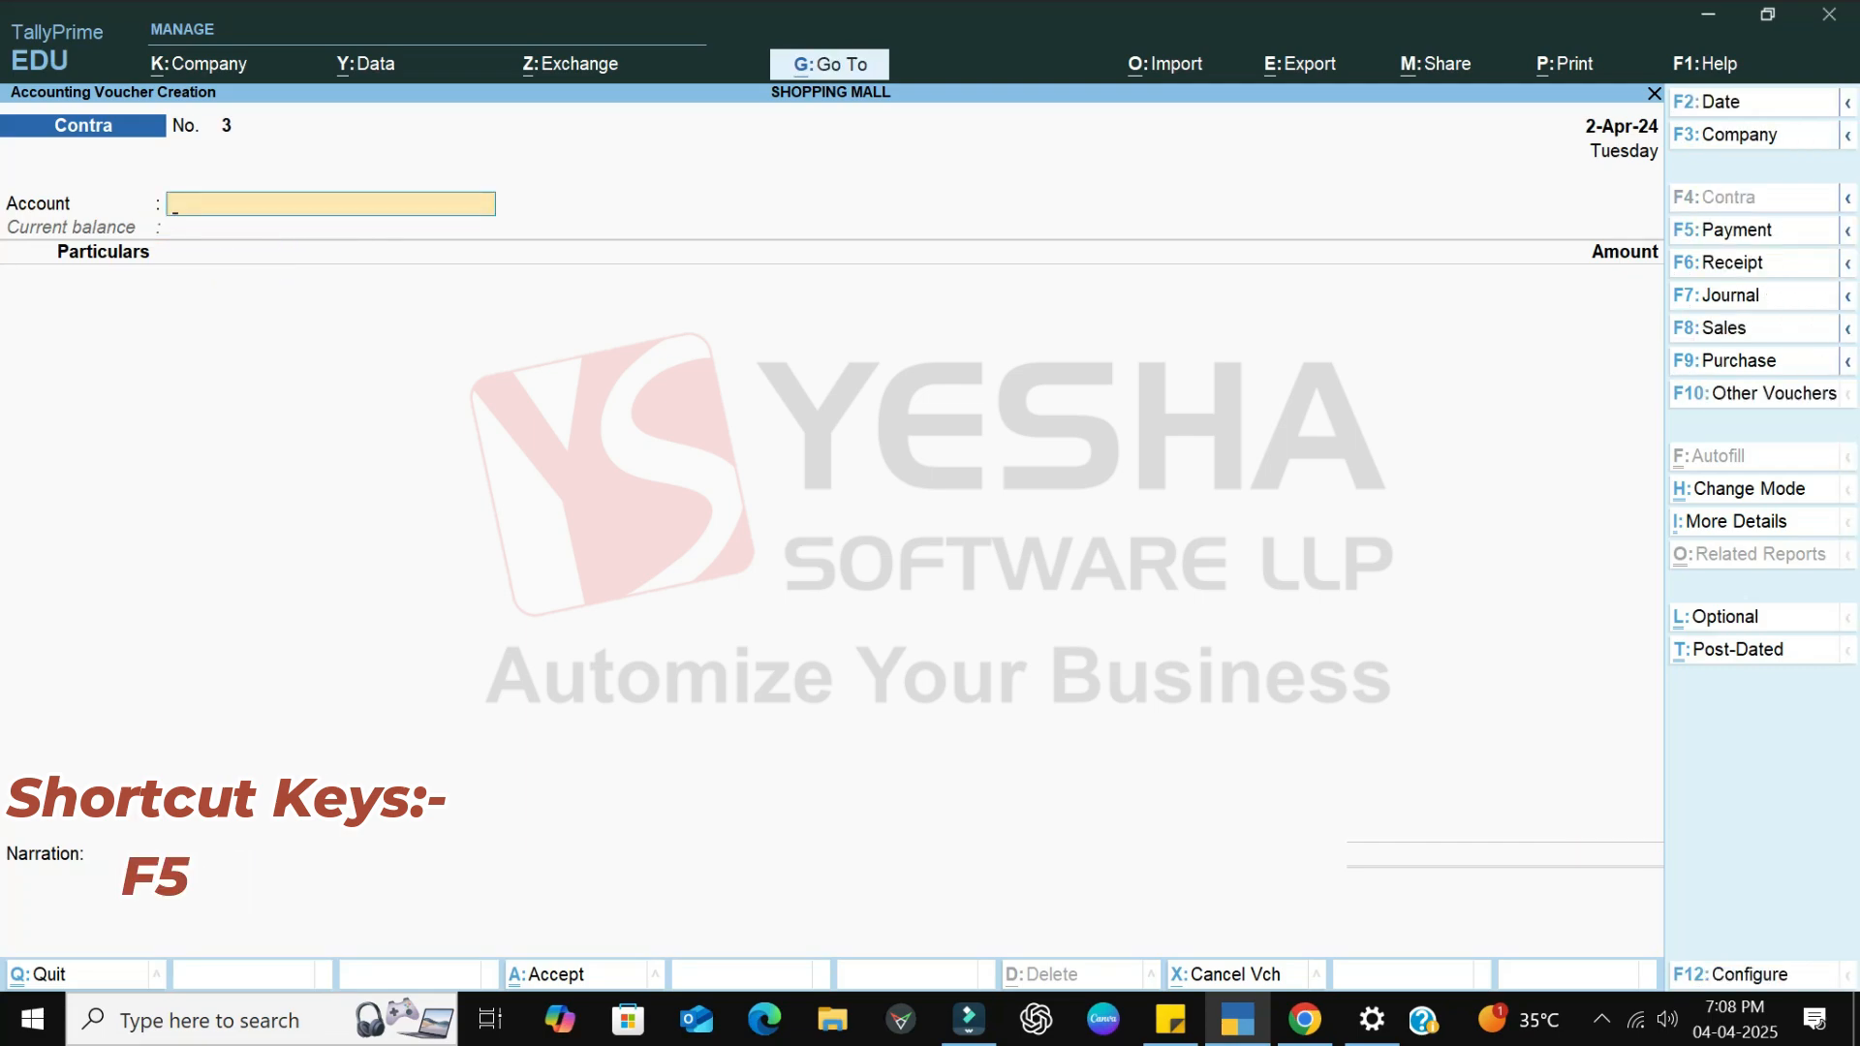
# - Switch to a payment voucher, check the sticky note for the electricity bill, and select HDFC Bank as the account
pyautogui.press('F5')
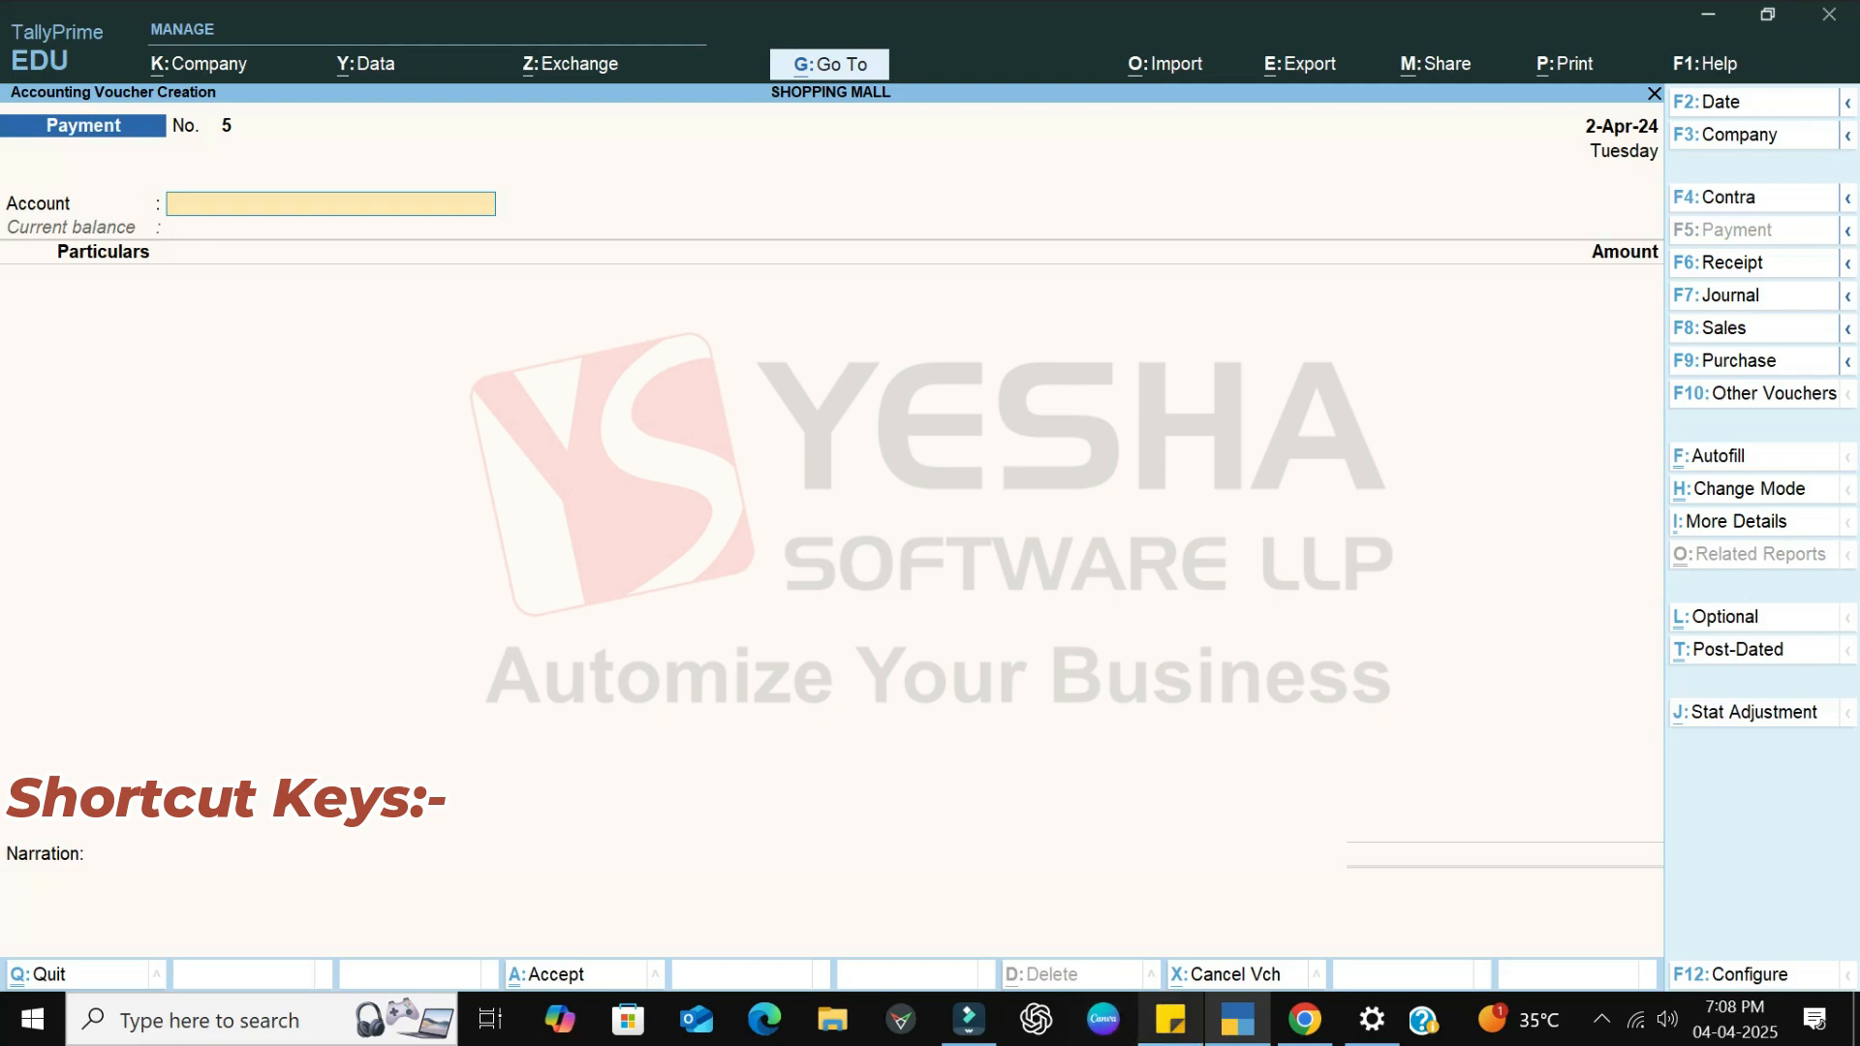
pyautogui.click(1170, 1018)
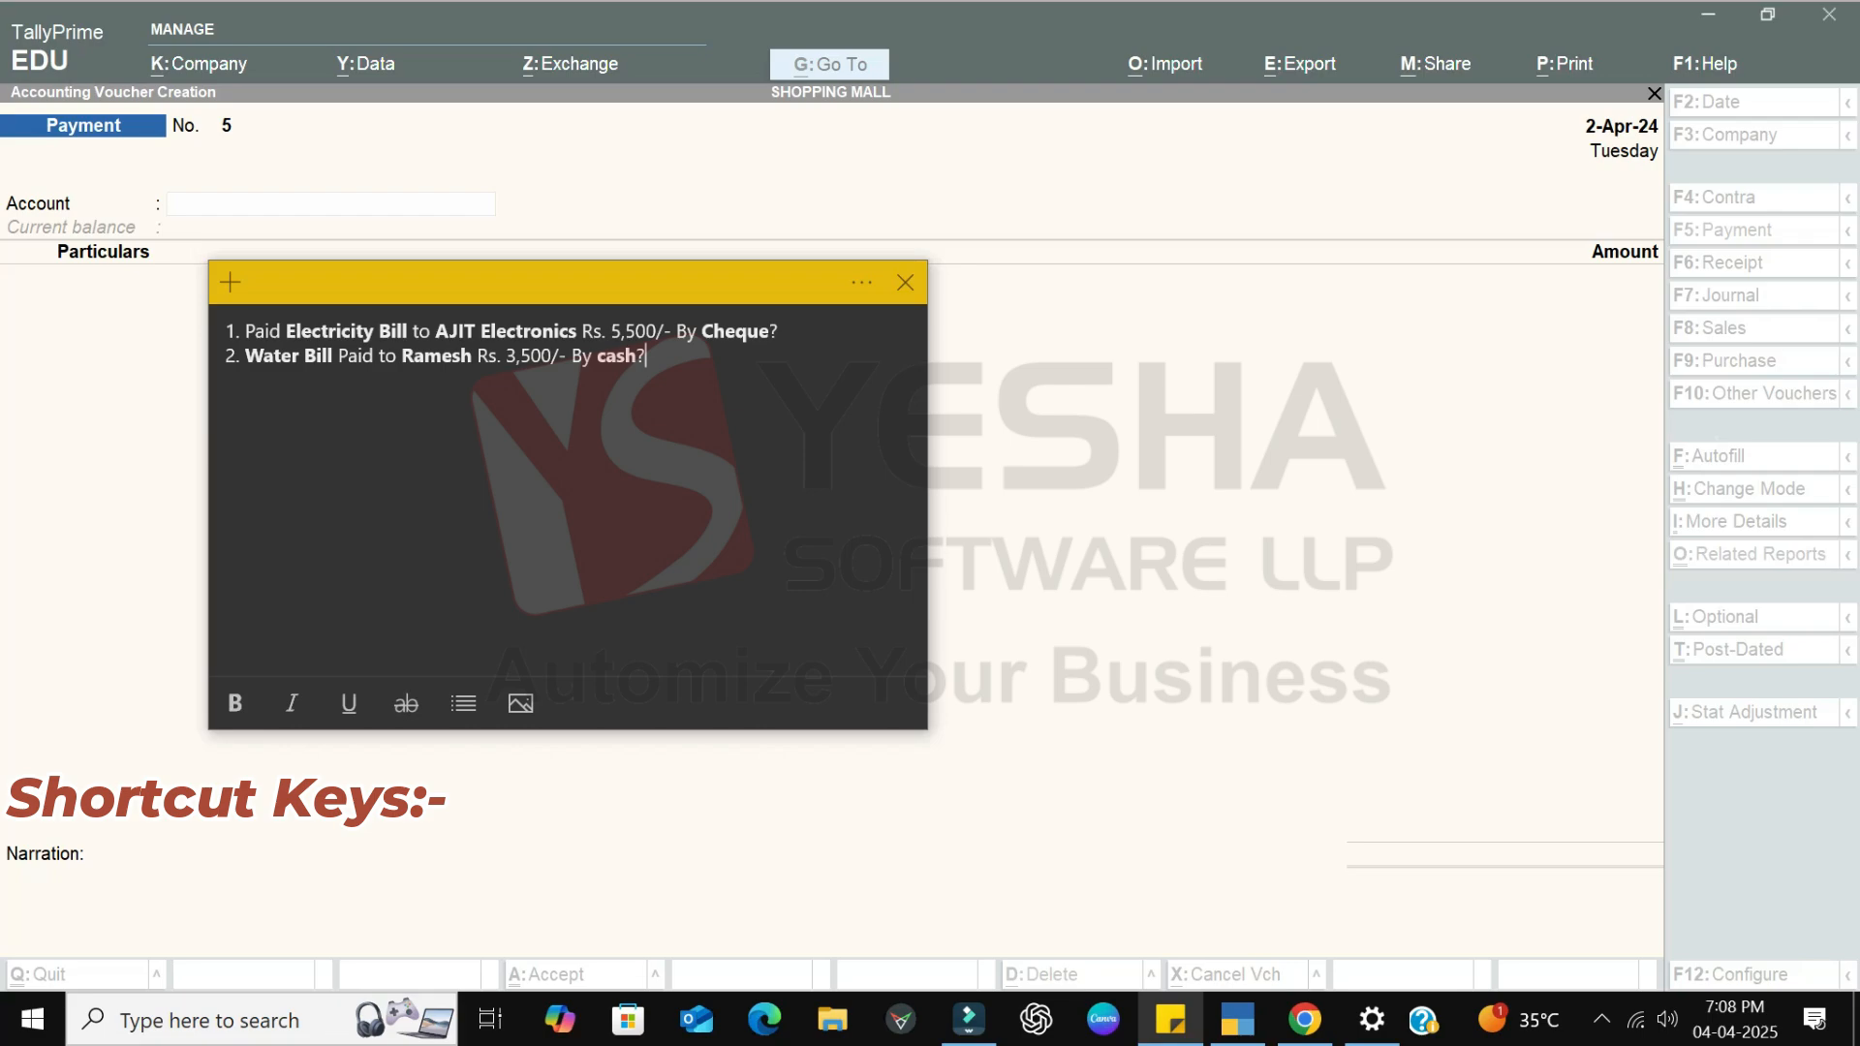
pyautogui.hotkey('alt', 'Tab')
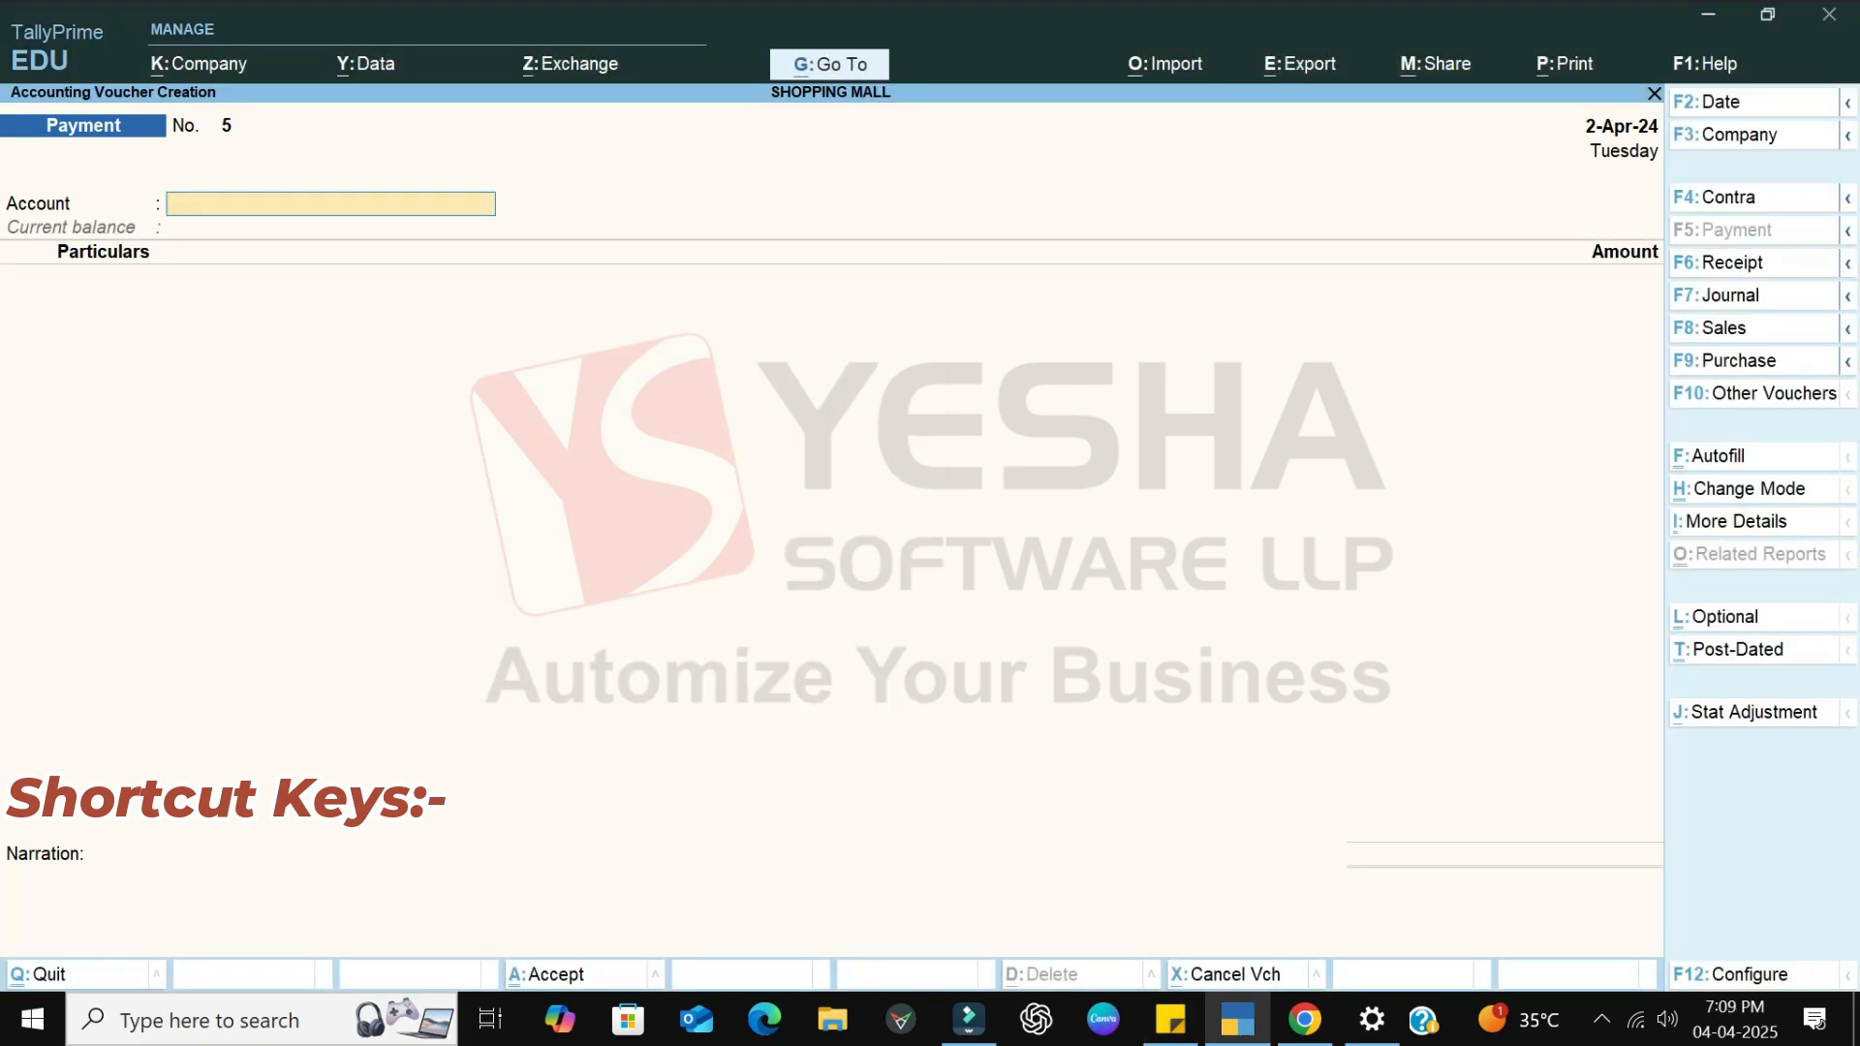
pyautogui.write('H')
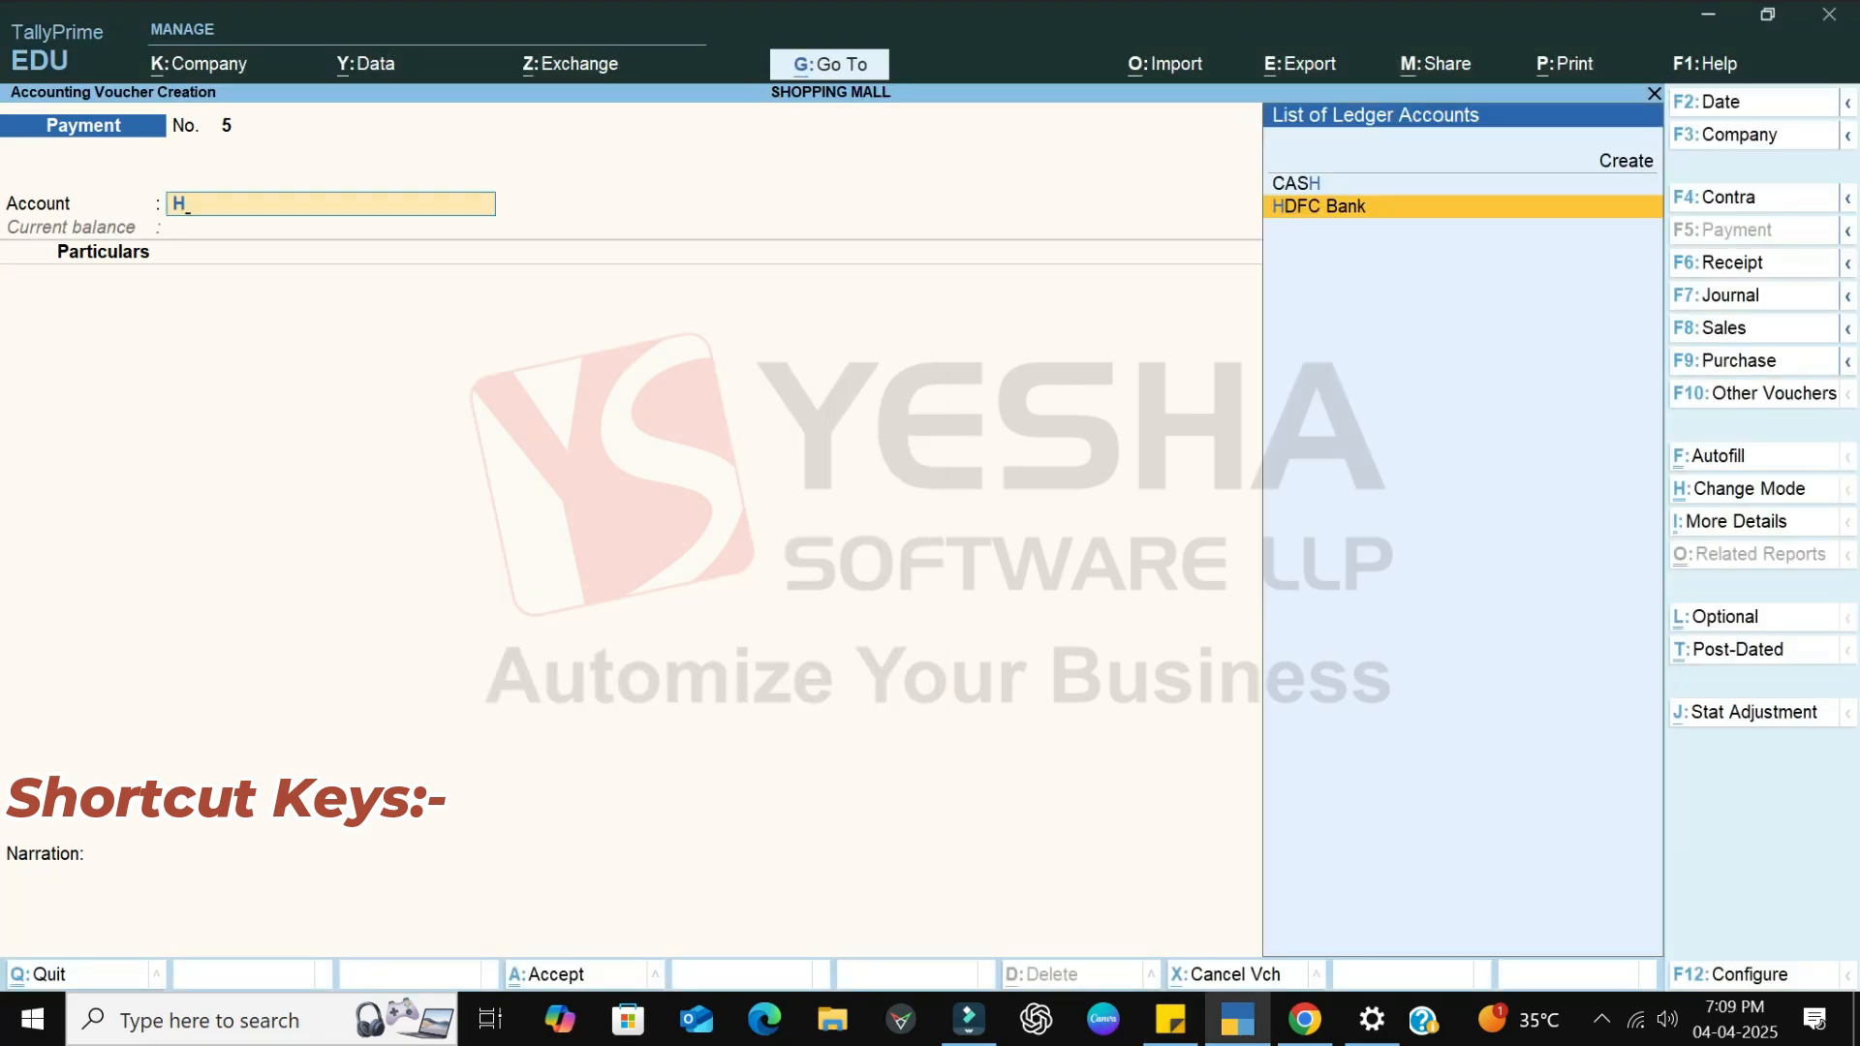
pyautogui.press('Return')
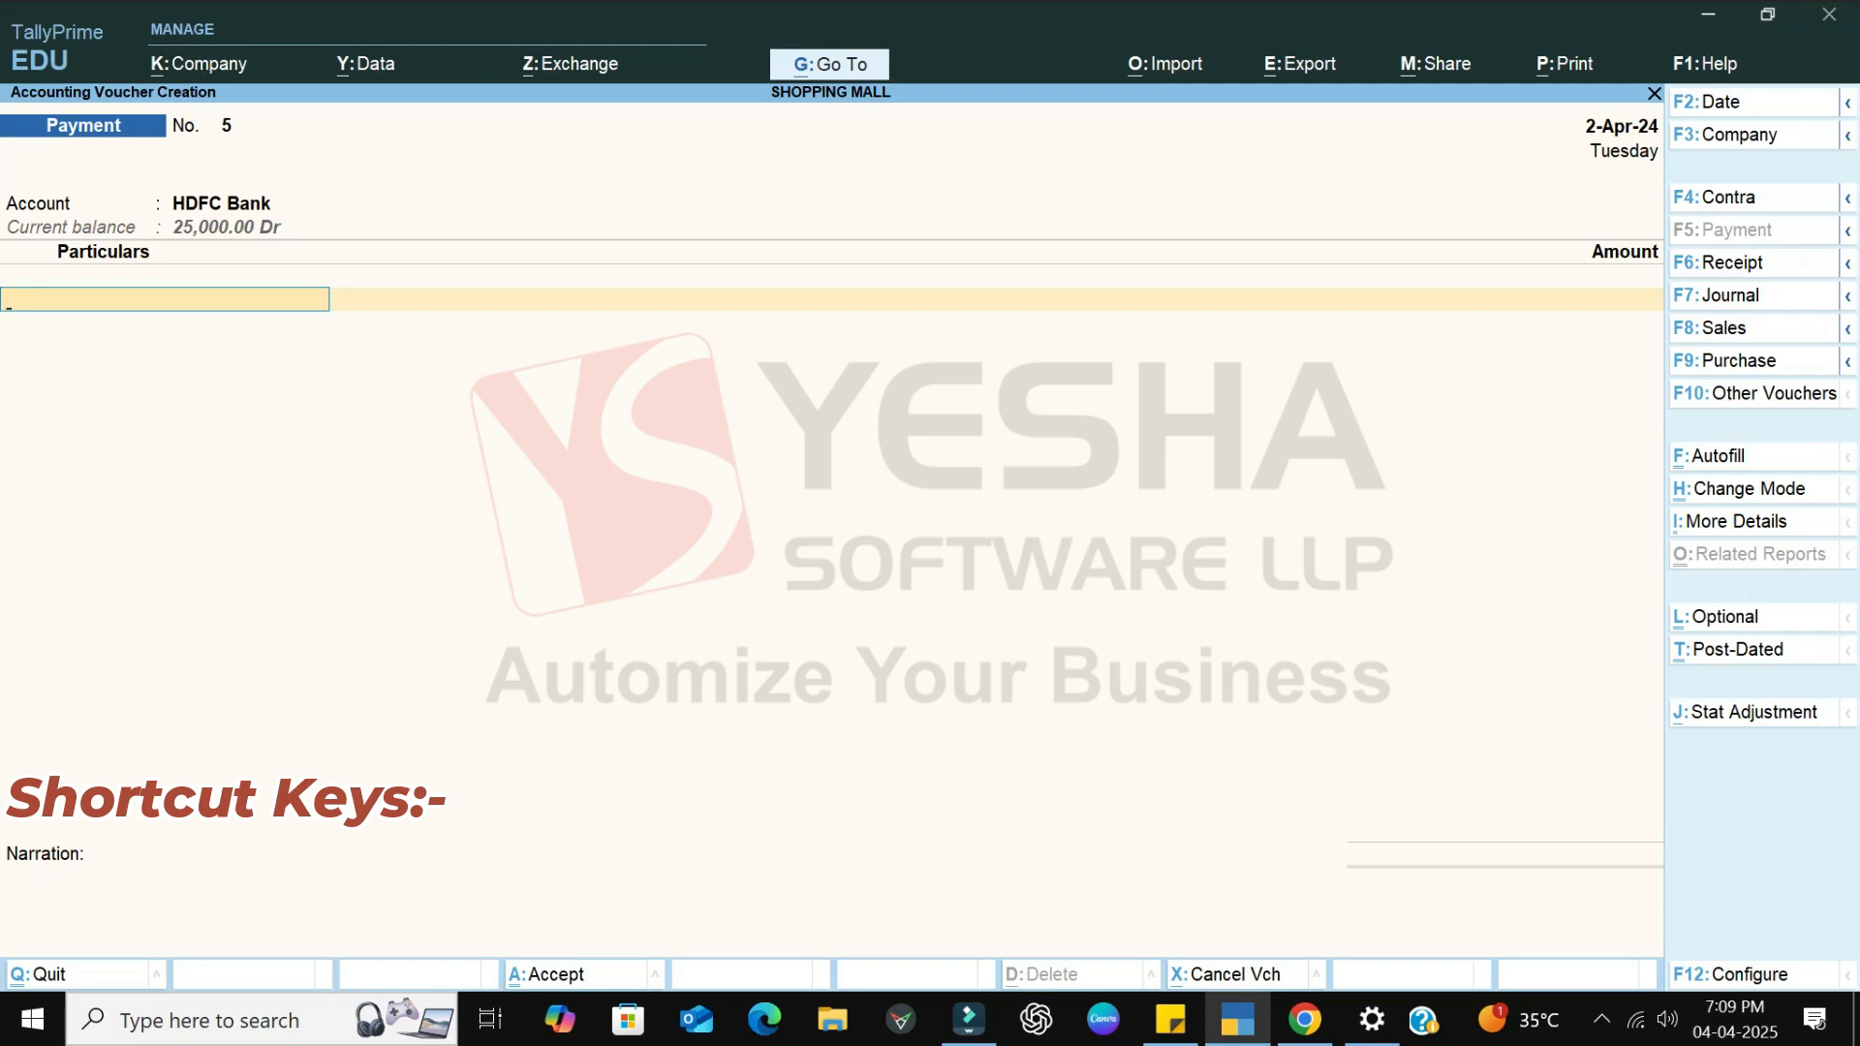
# - Create a party ledger named Ajit Electronics under Sundry Creditors from the payment voucher's particulars and save it
pyautogui.hotkey('alt', 'c')
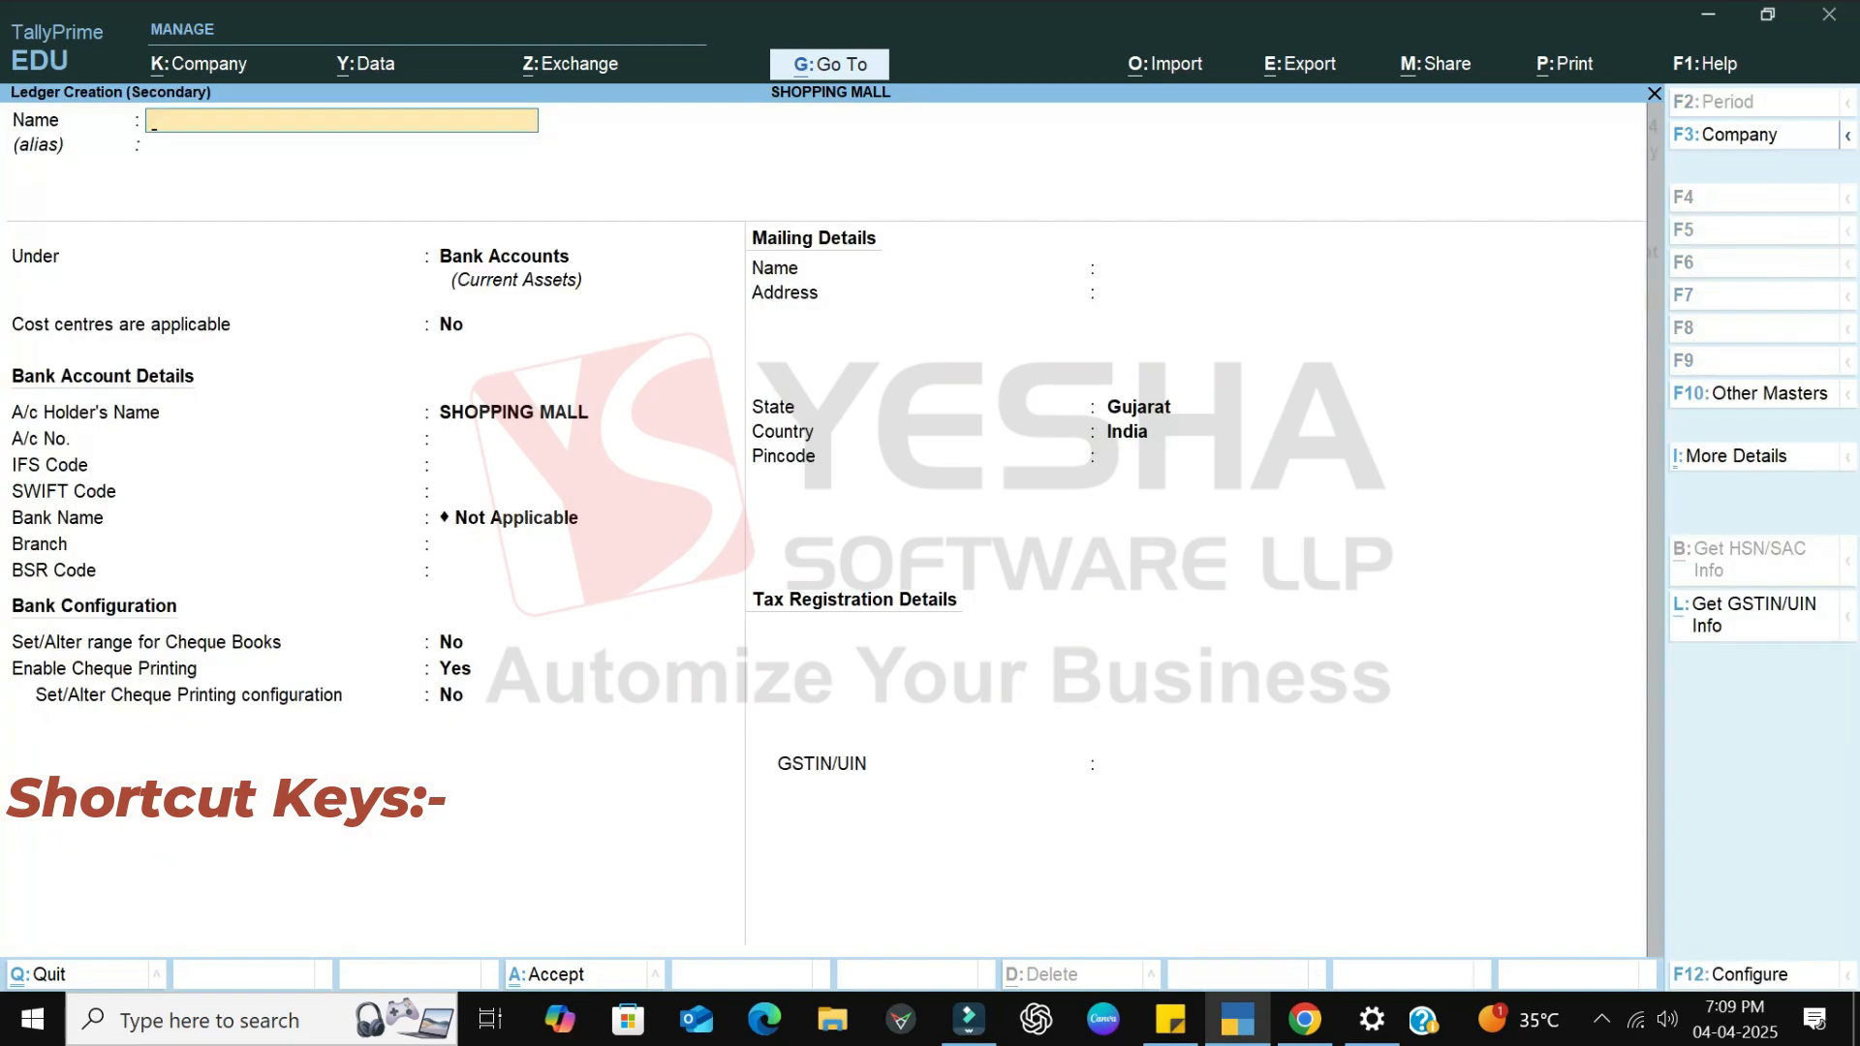
pyautogui.write('Ajit Electronics')
pyautogui.press('Return')
pyautogui.write('Sun')
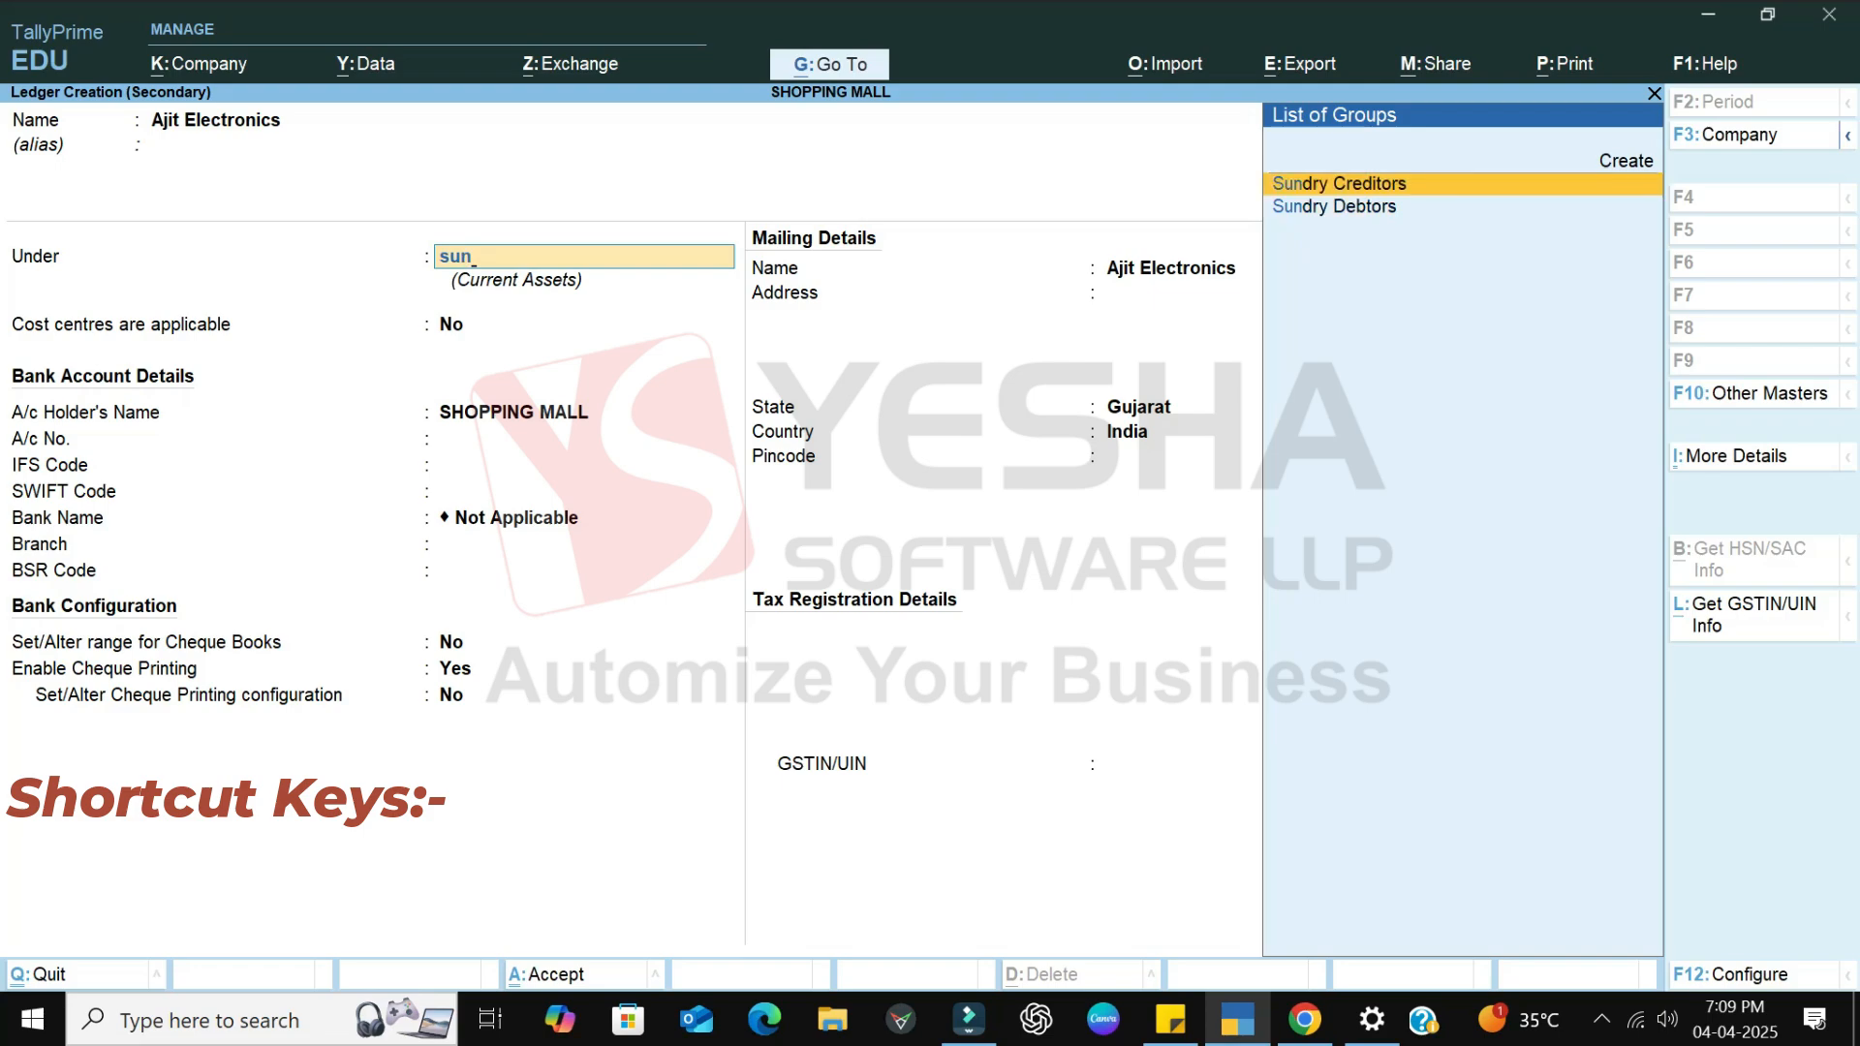
pyautogui.press('Return')
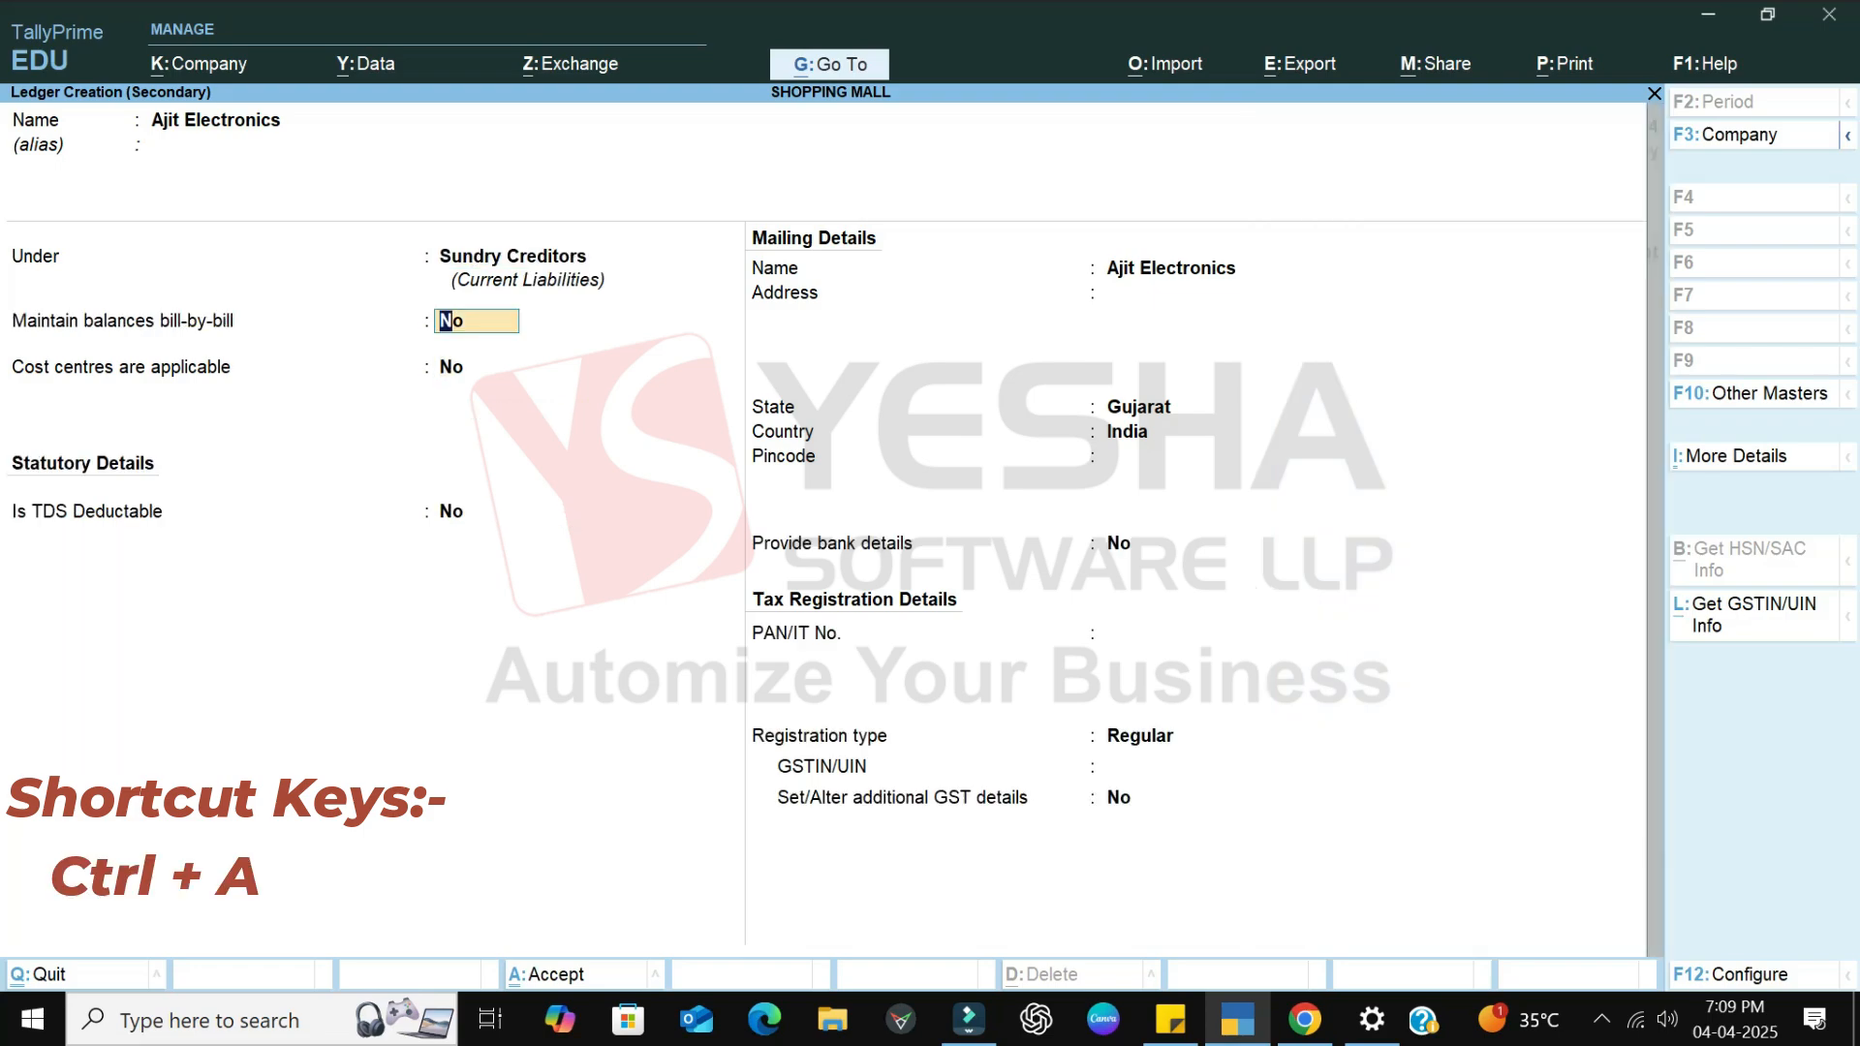
pyautogui.hotkey('ctrl', 'a')
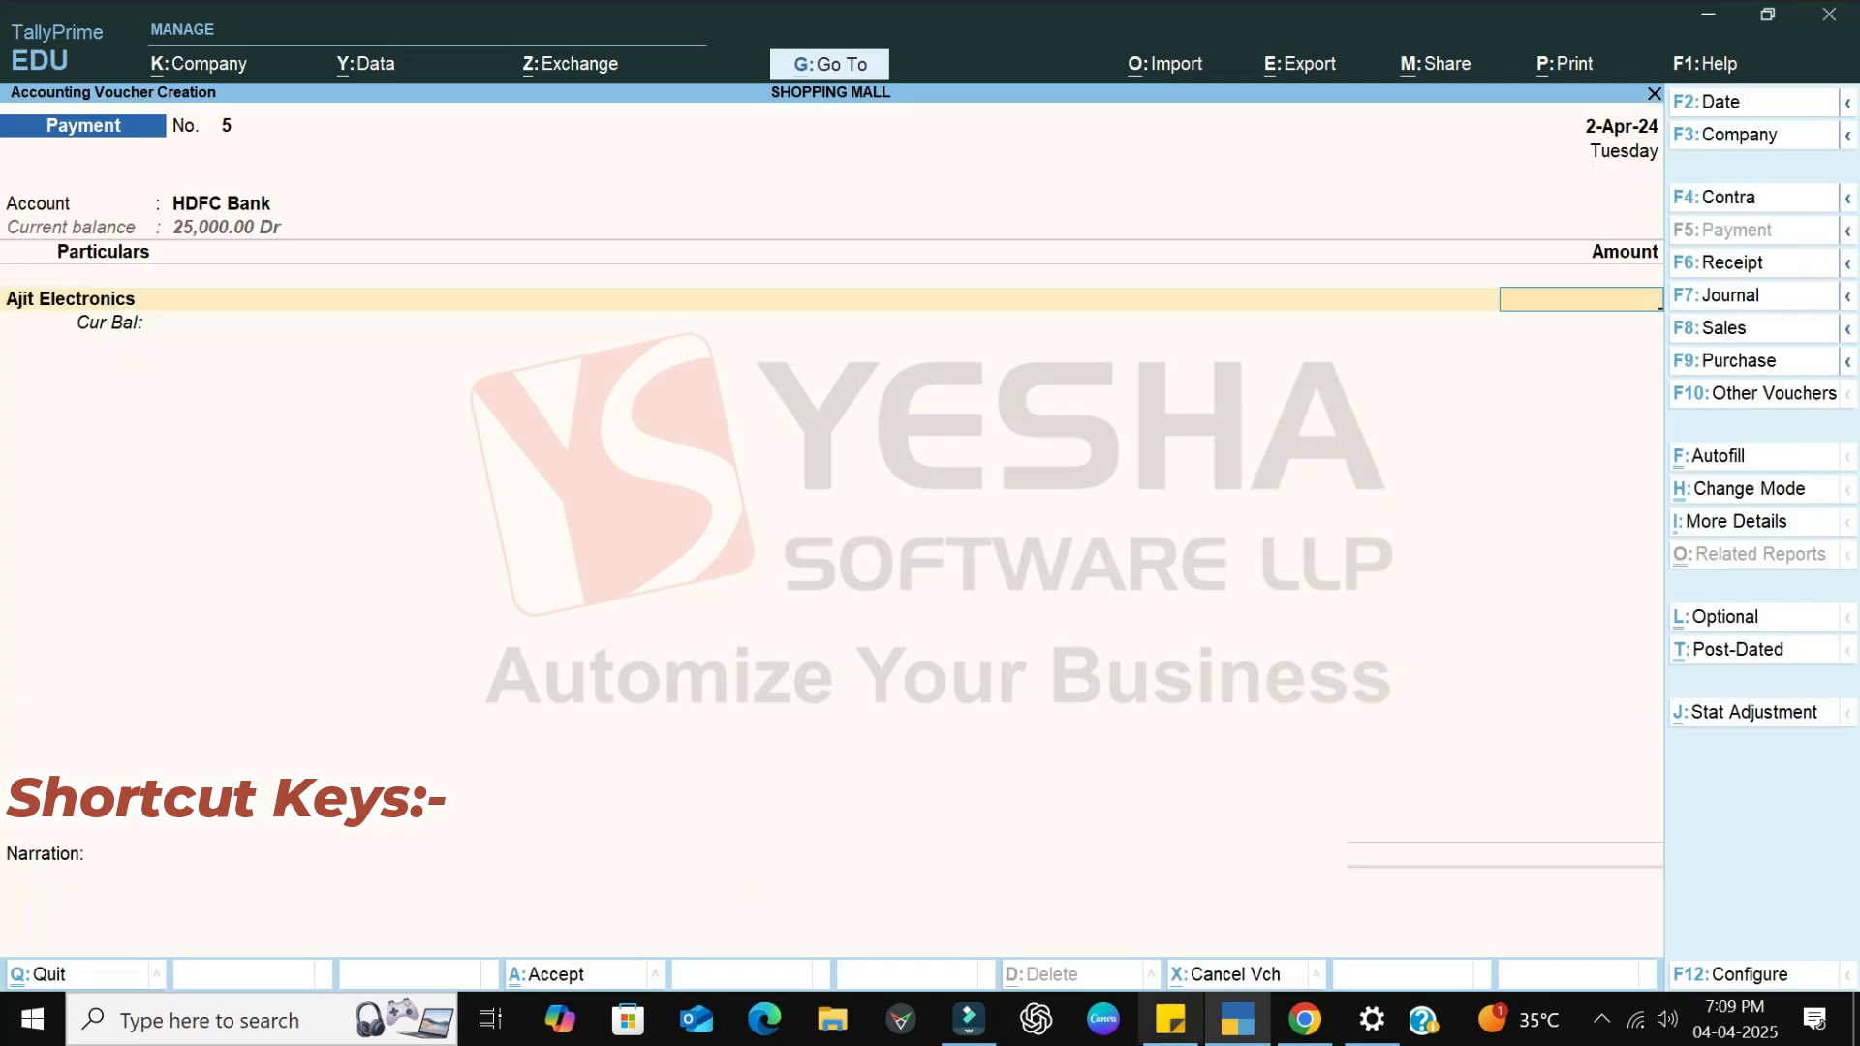
# - Check the sticky note for the electricity bill amount and enter 5500 for Ajit Electronics
pyautogui.click(1170, 1019)
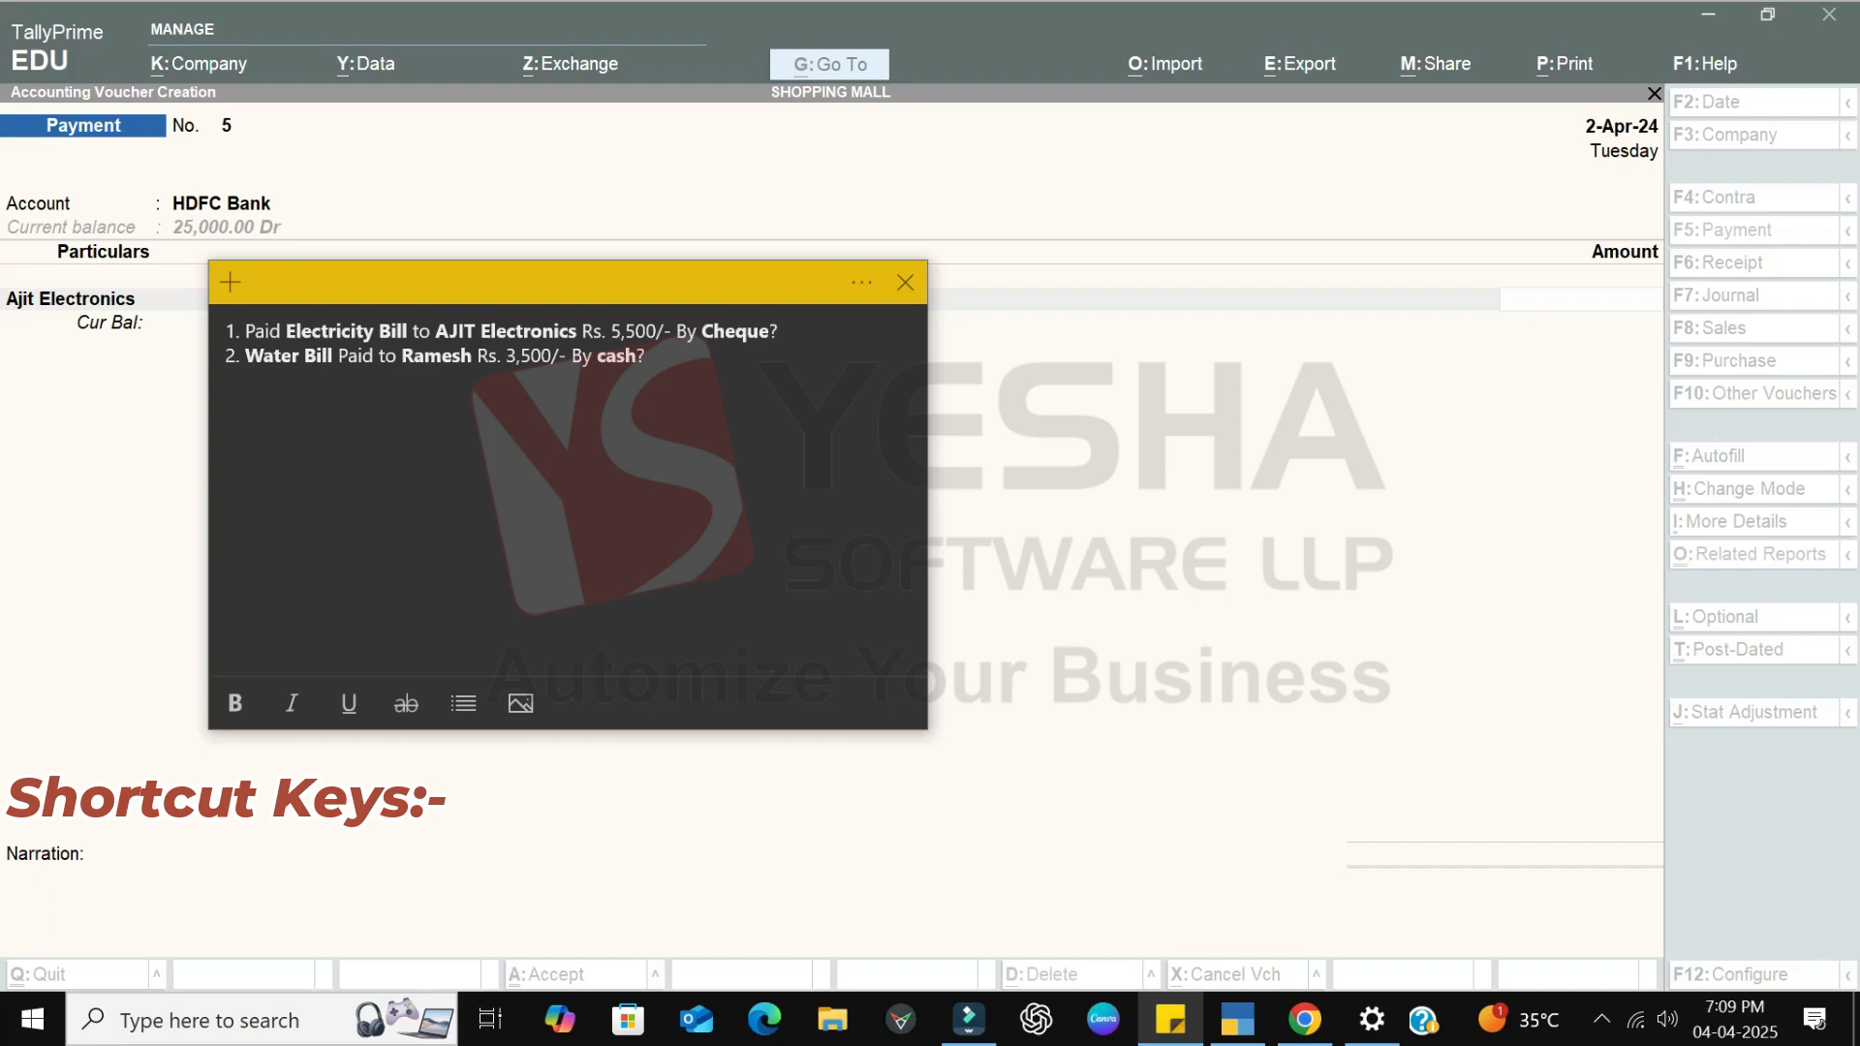
pyautogui.hotkey('alt', 'Tab')
pyautogui.write('5500')
pyautogui.press('Return')
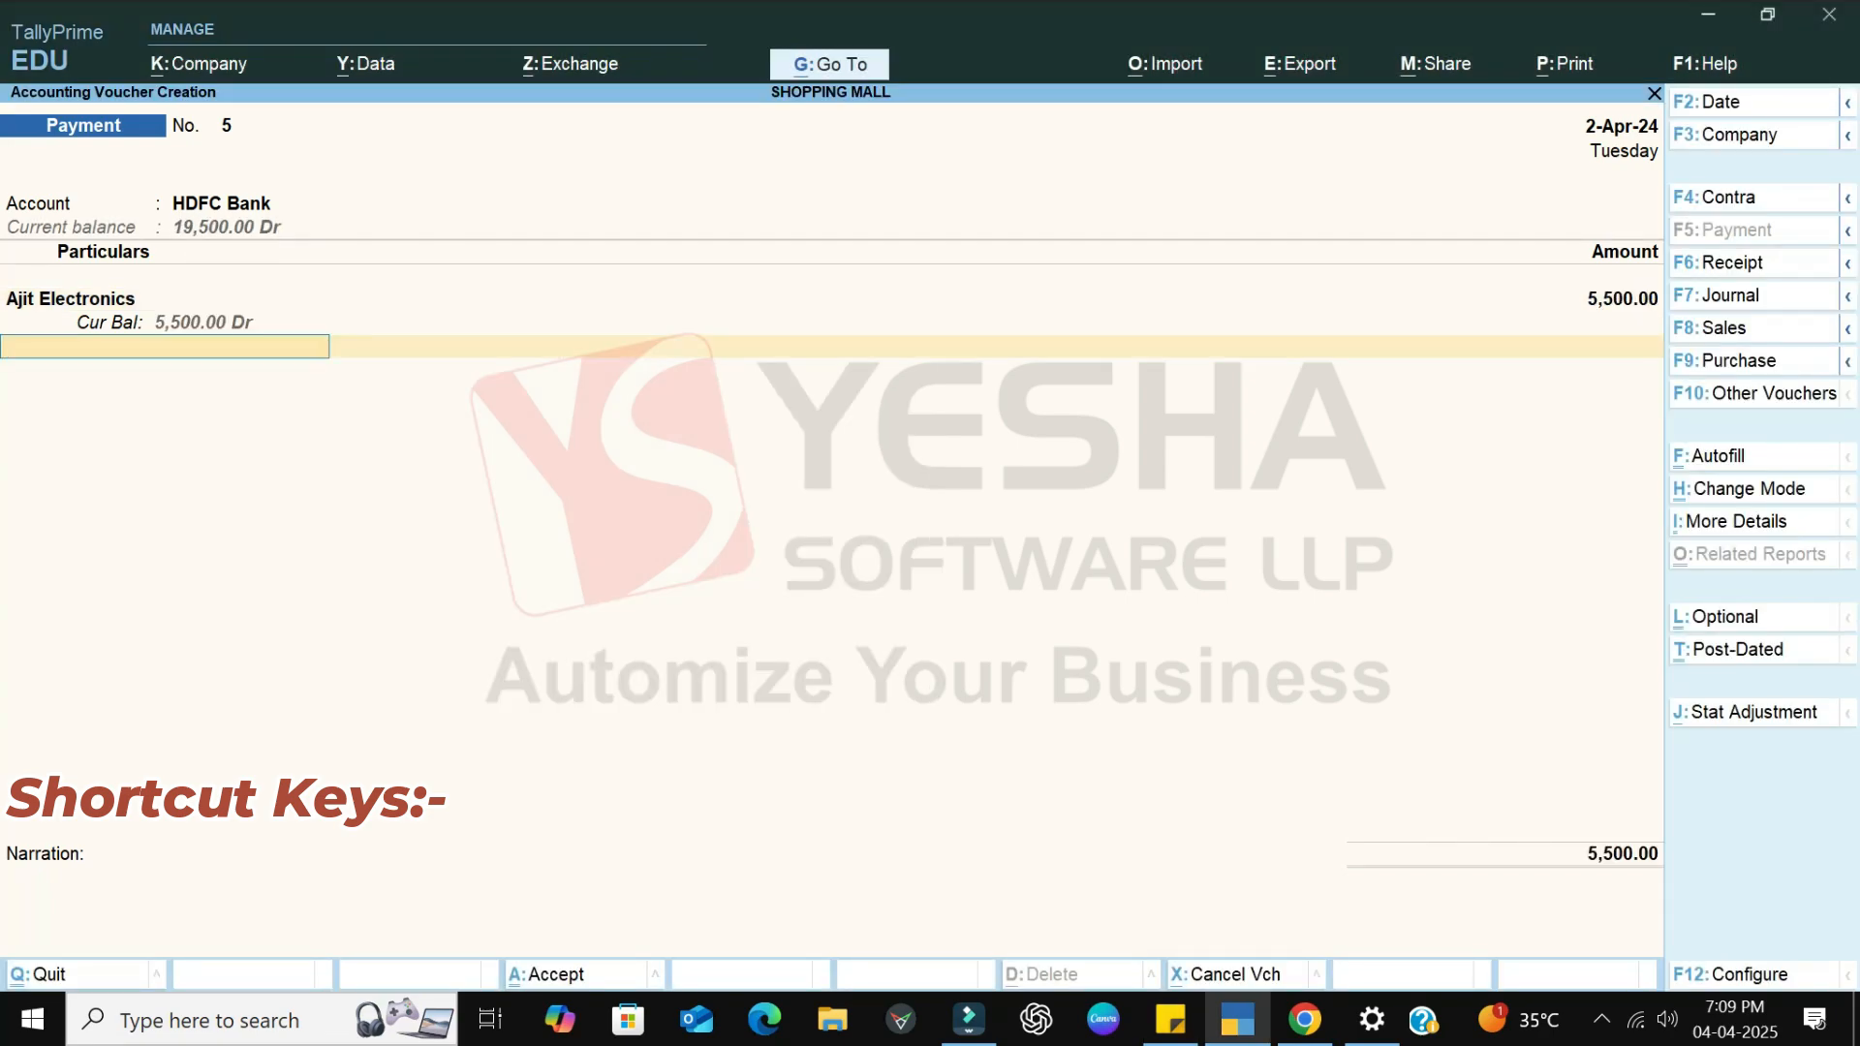
# - Keep the default cheque allocation with no instrument number, add the narration "Paid Electricity bill", and save the payment voucher
pyautogui.press('Return')
pyautogui.press('Return')
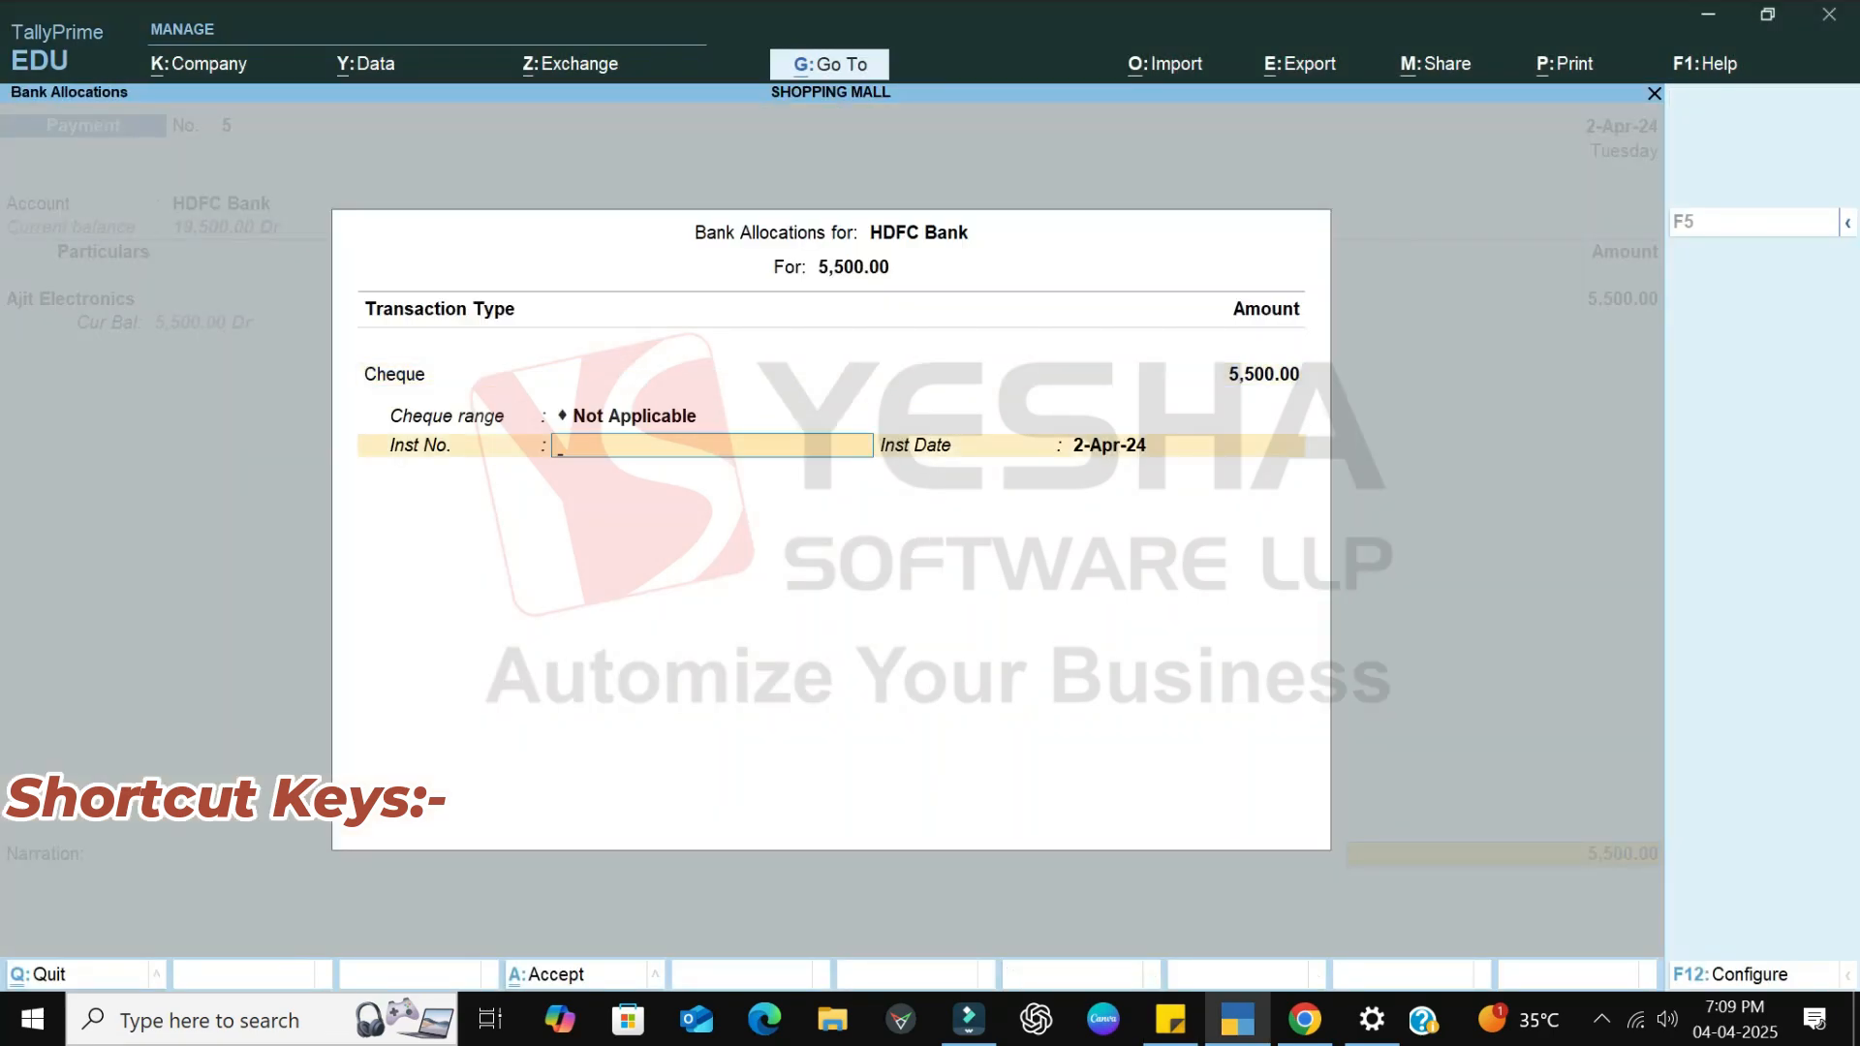
pyautogui.press('Return')
pyautogui.press('Return')
pyautogui.write('Paid Electricity Bill')
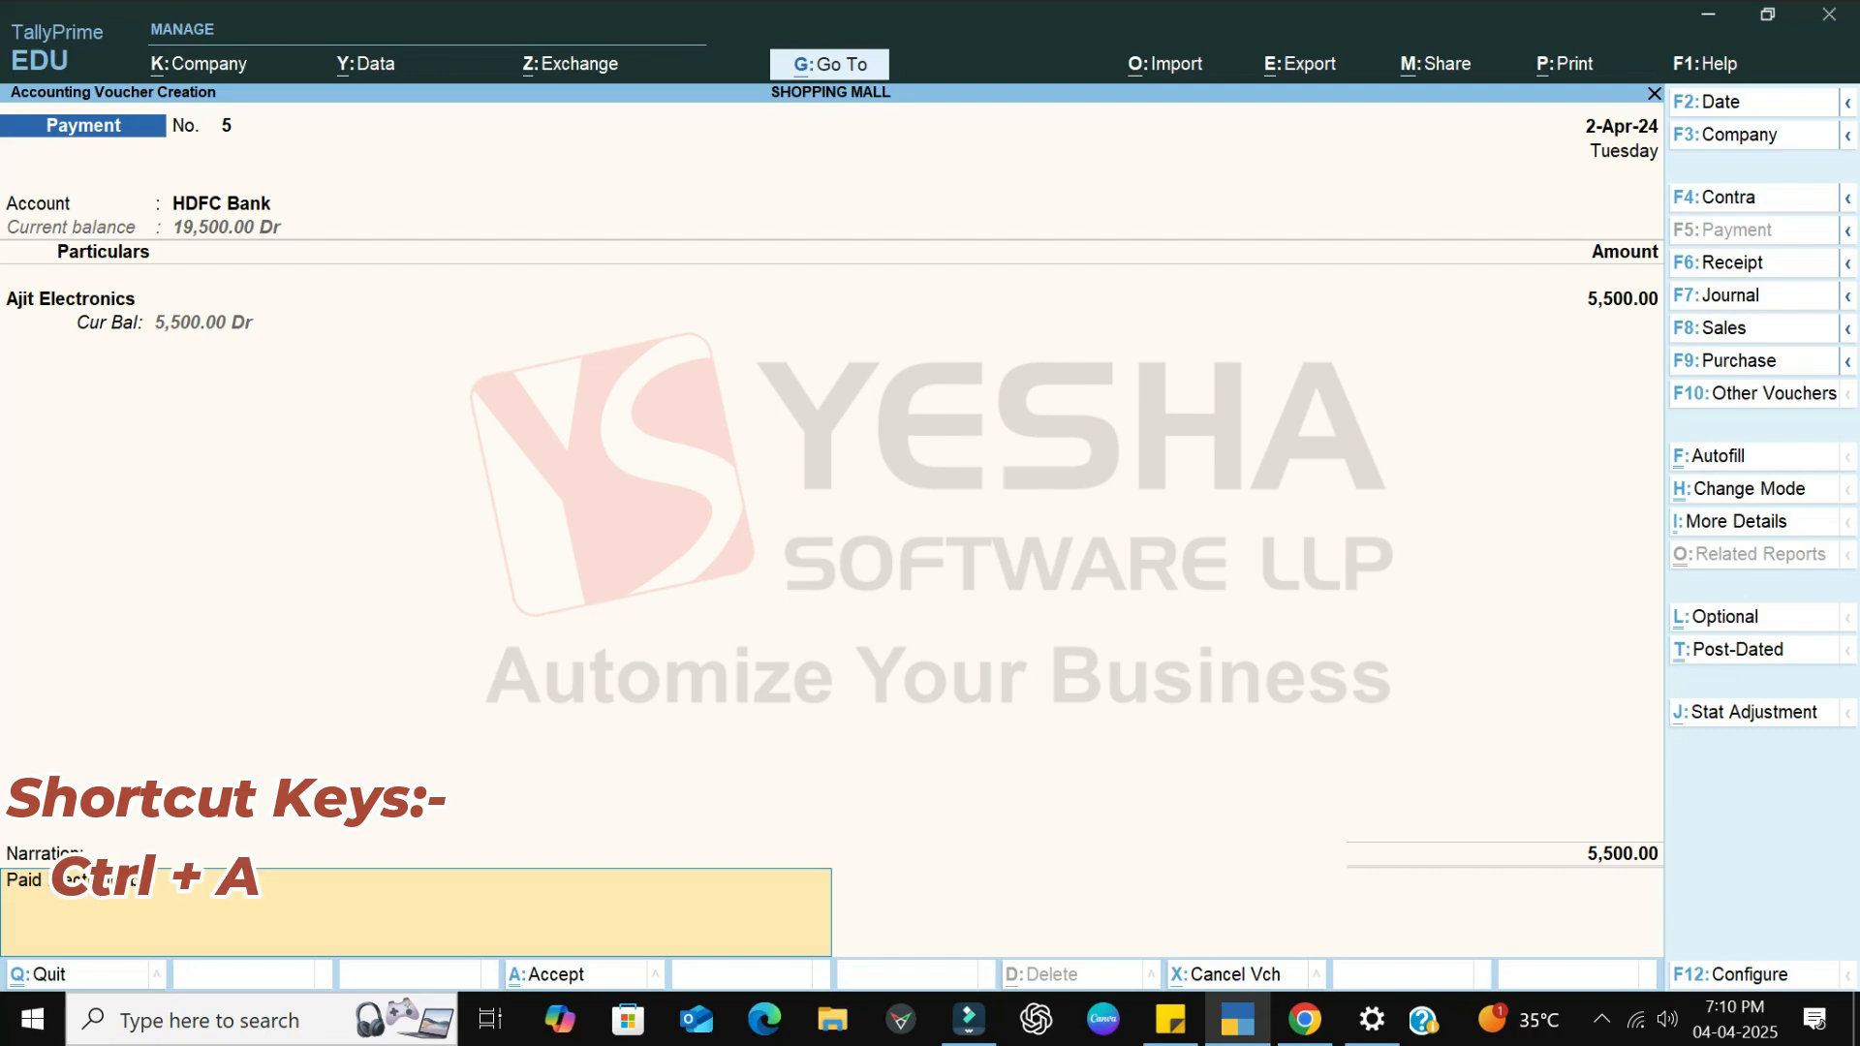
pyautogui.hotkey('ctrl', 'a')
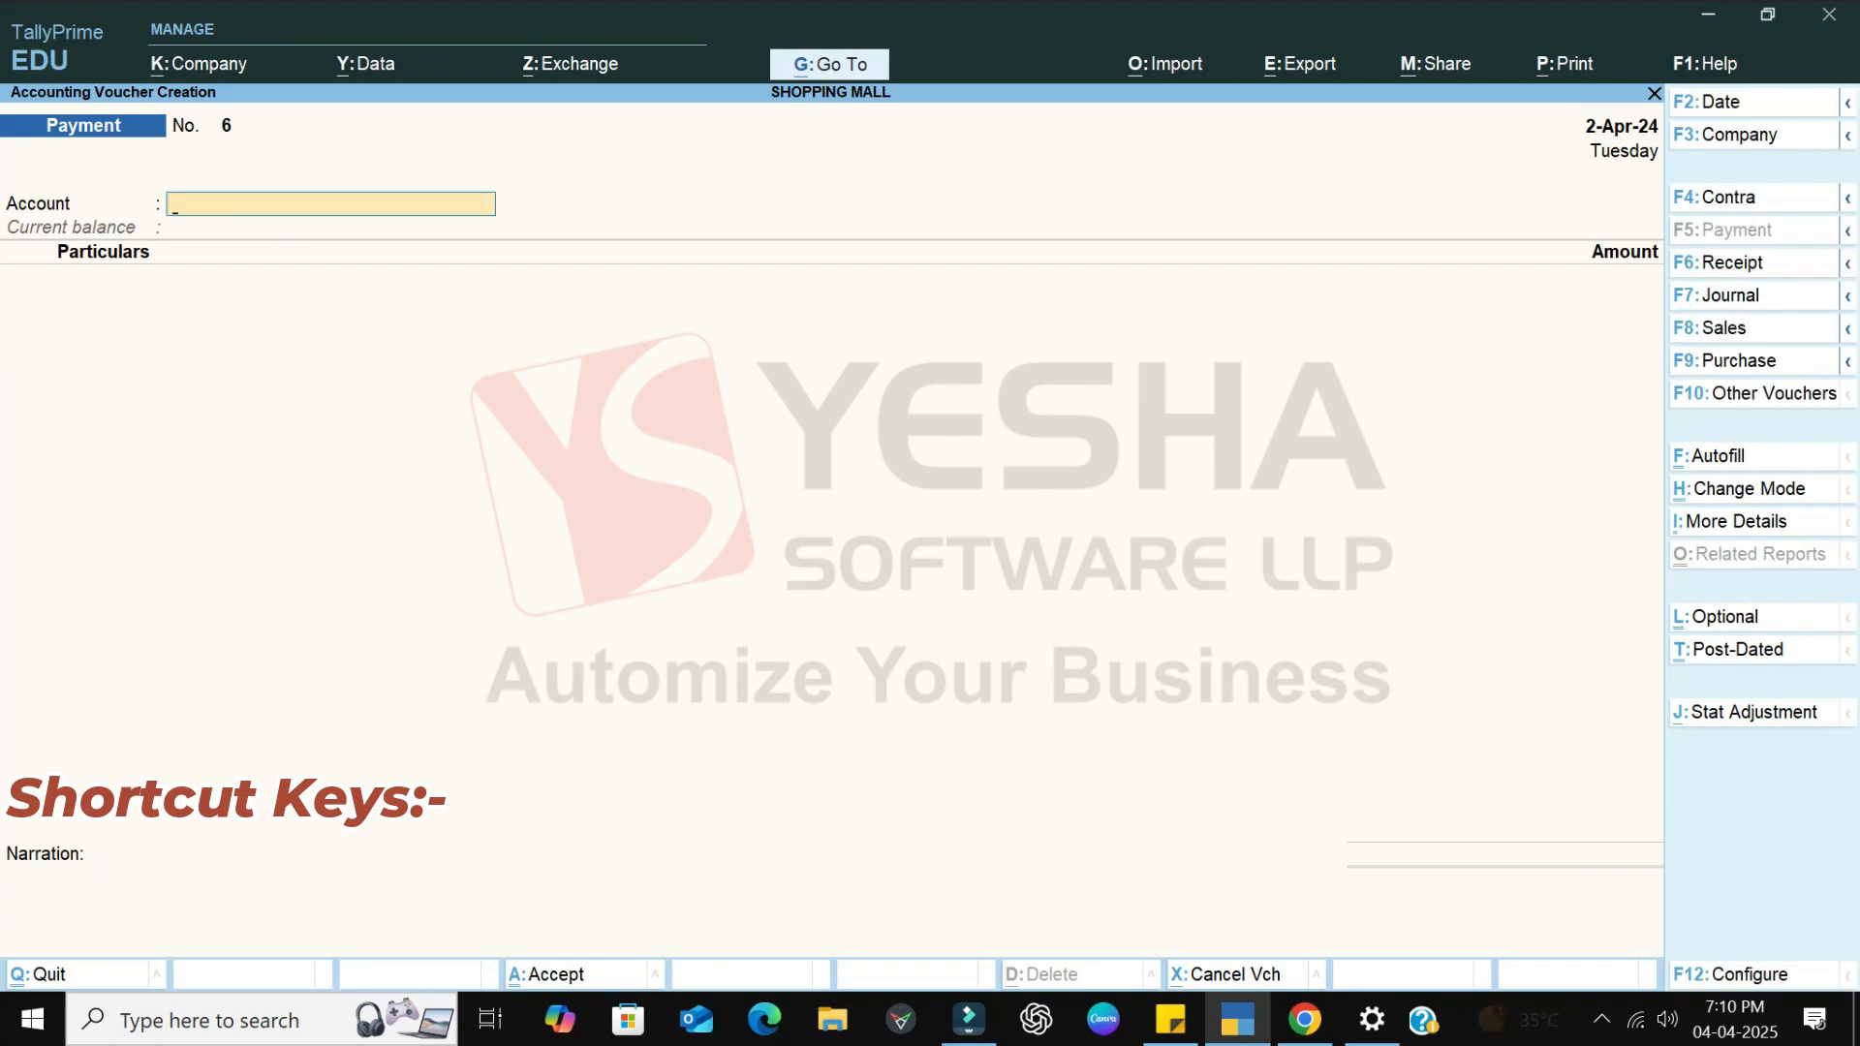
# - Check the sticky note for the water bill and select CASH as the new payment voucher's account
pyautogui.click(1171, 1019)
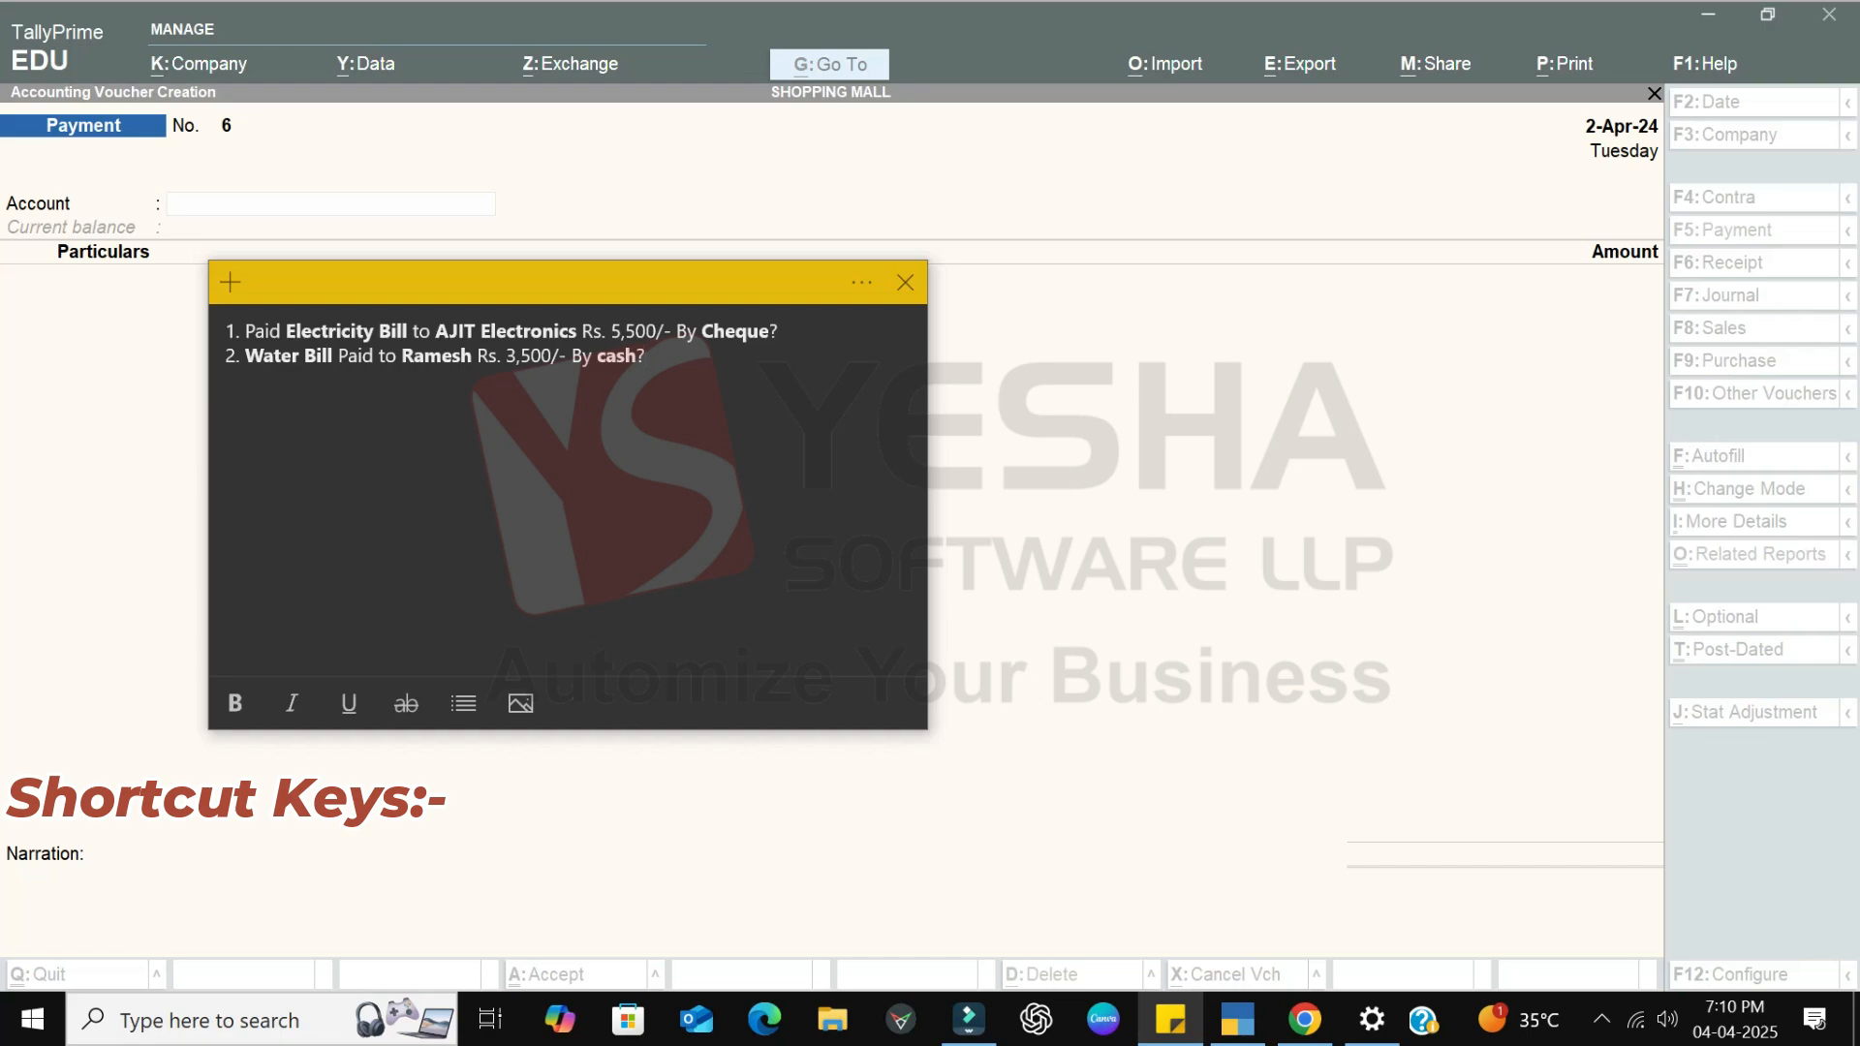
pyautogui.hotkey('alt', 'Tab')
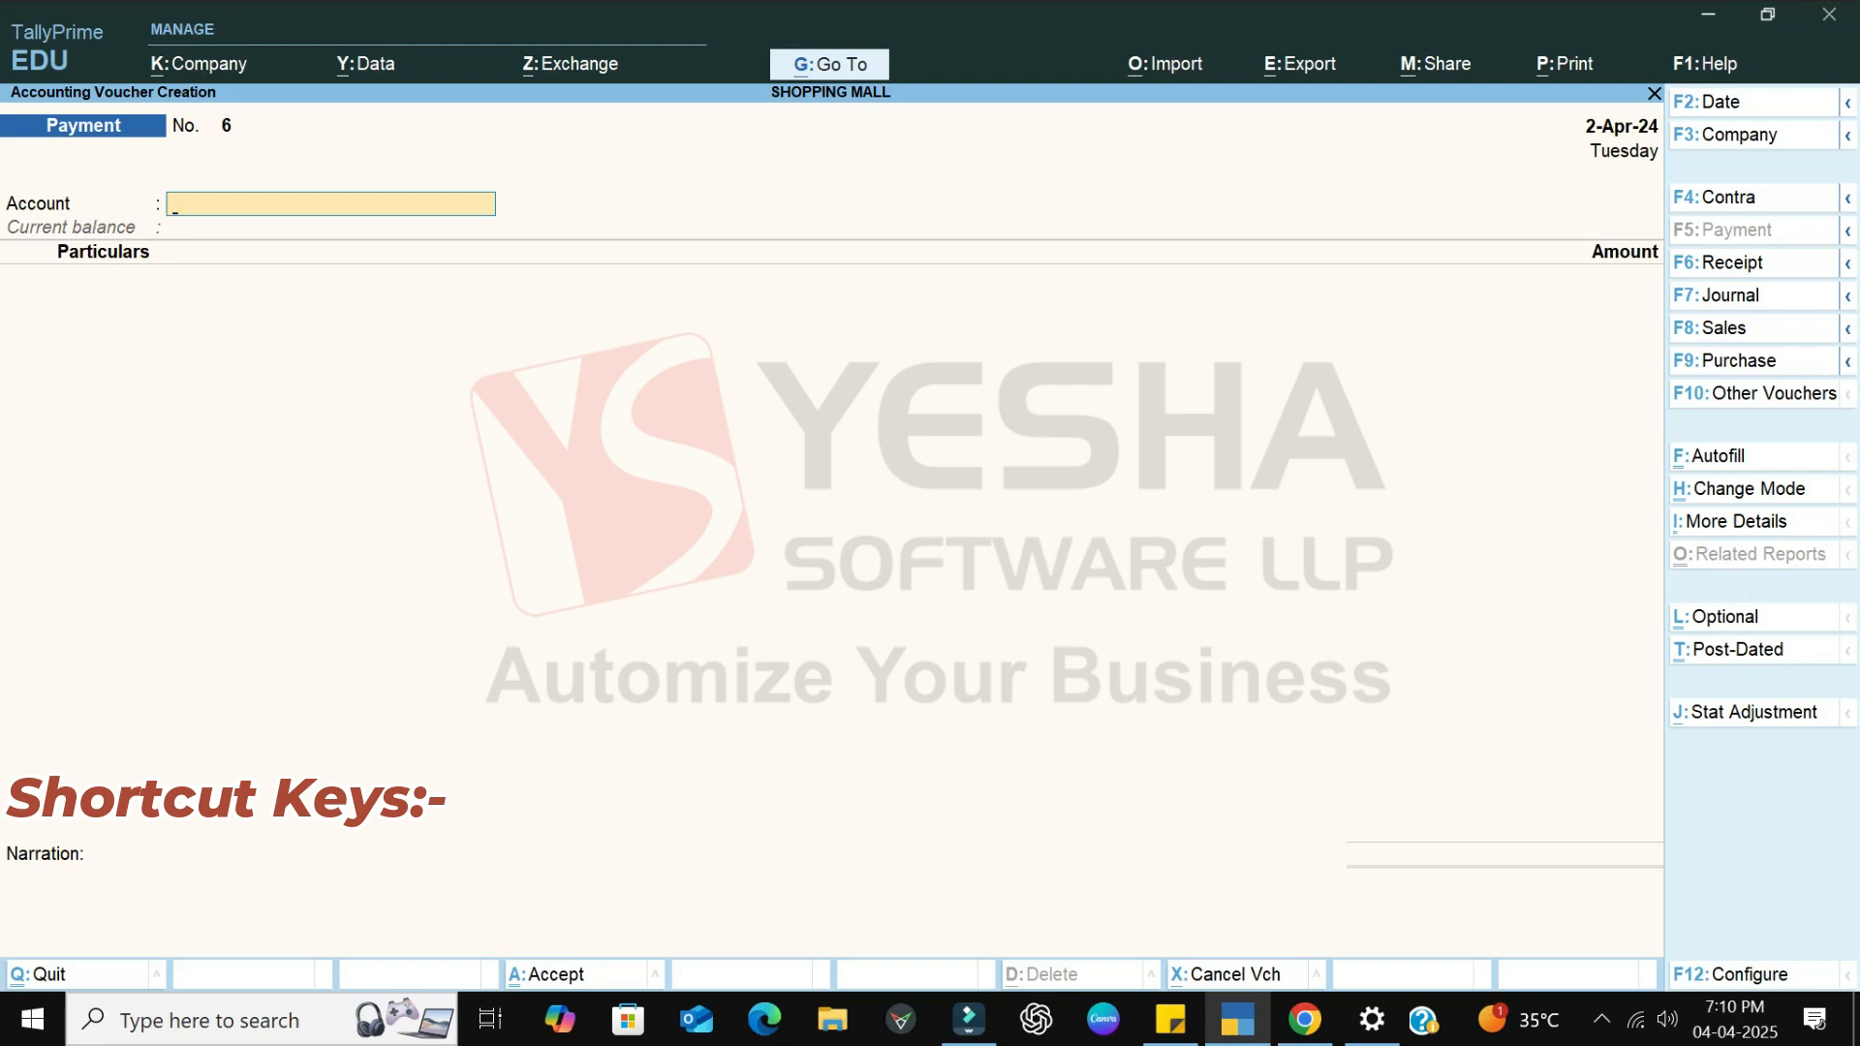
pyautogui.write('Cas')
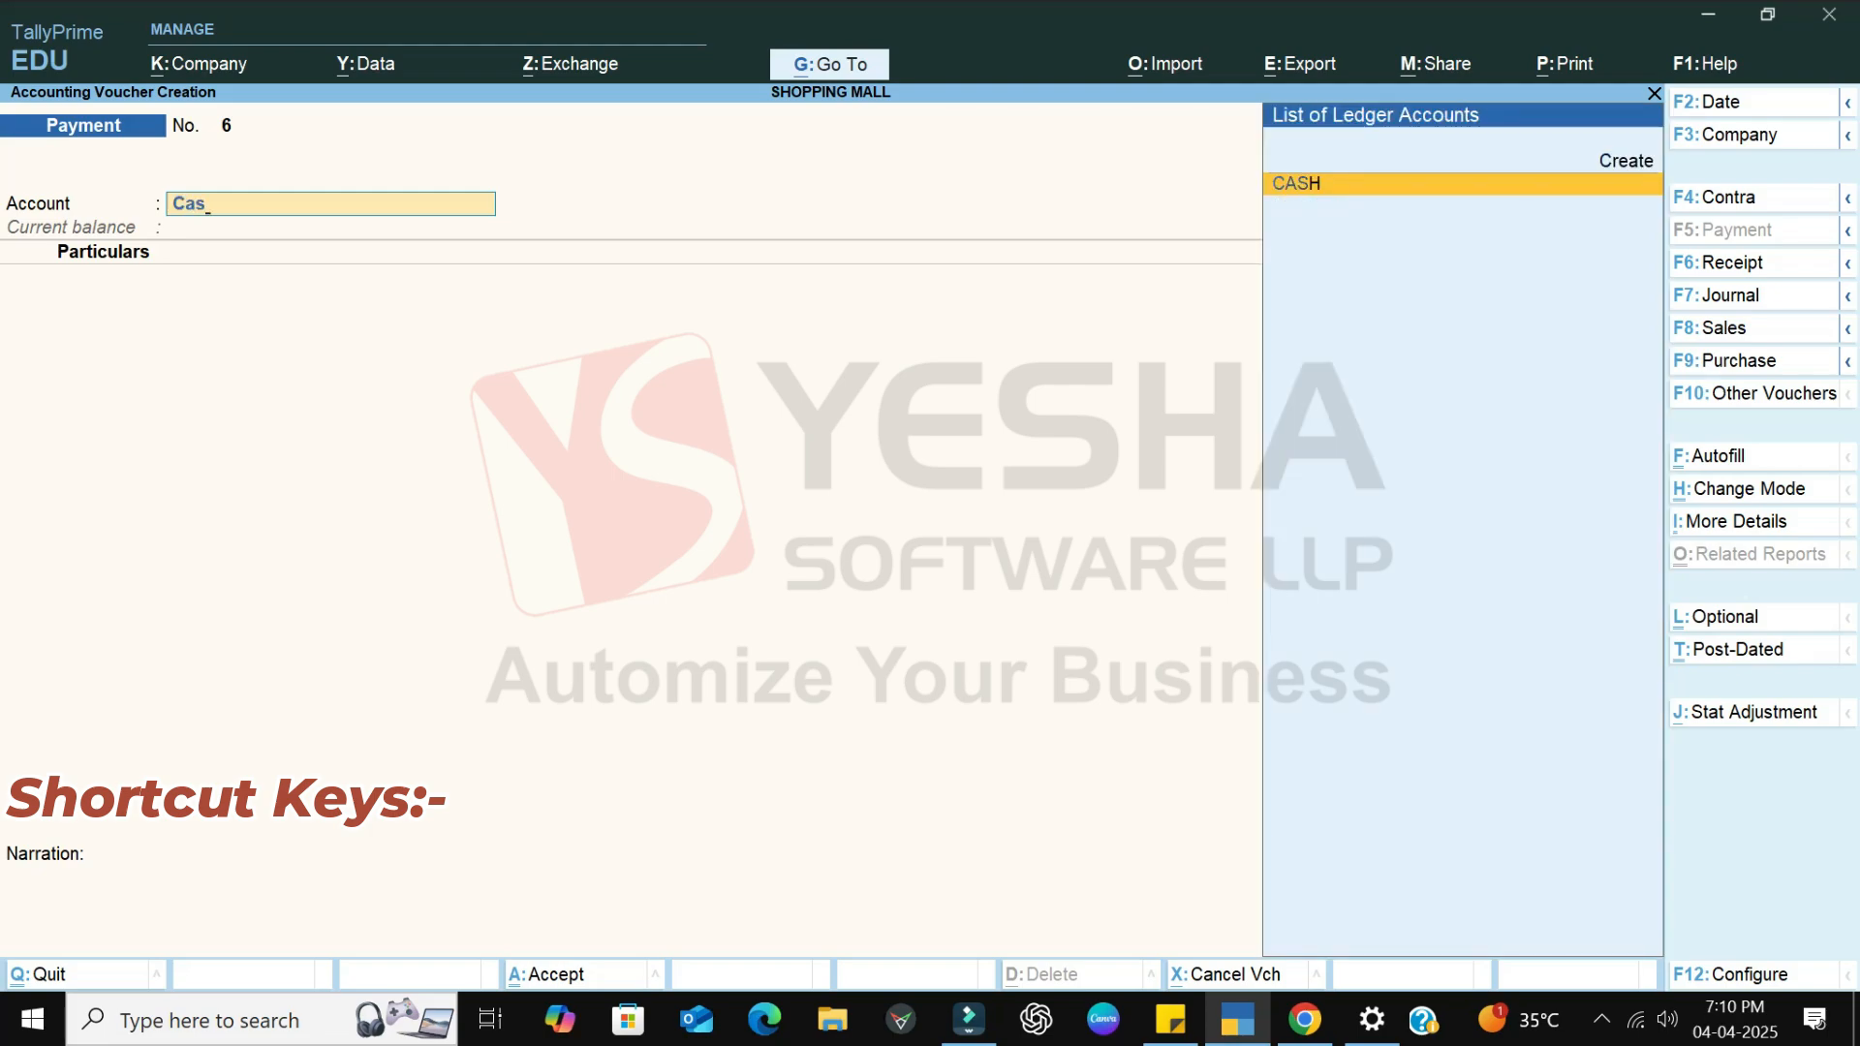
pyautogui.press('Return')
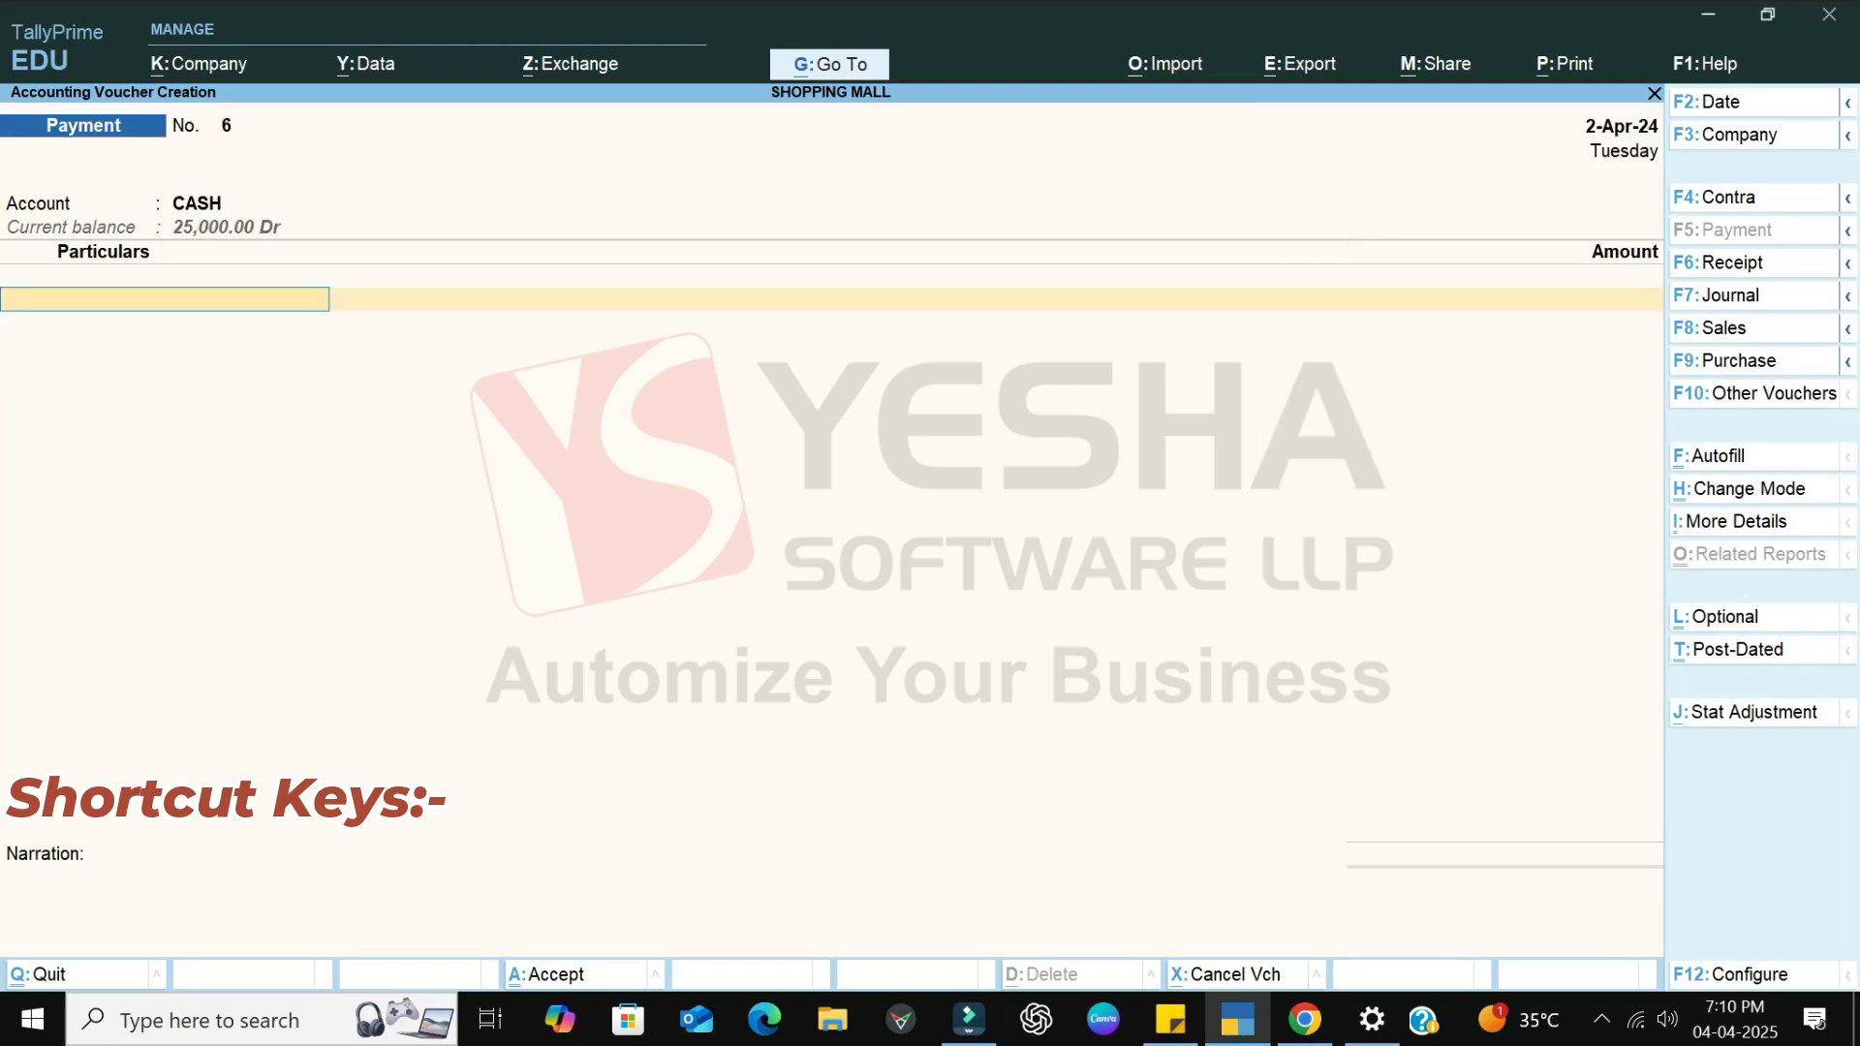
# - Create a ledger with the water bill payee's name under Sundry Creditors from the voucher's particulars and save it
pyautogui.hotkey('alt', 'c')
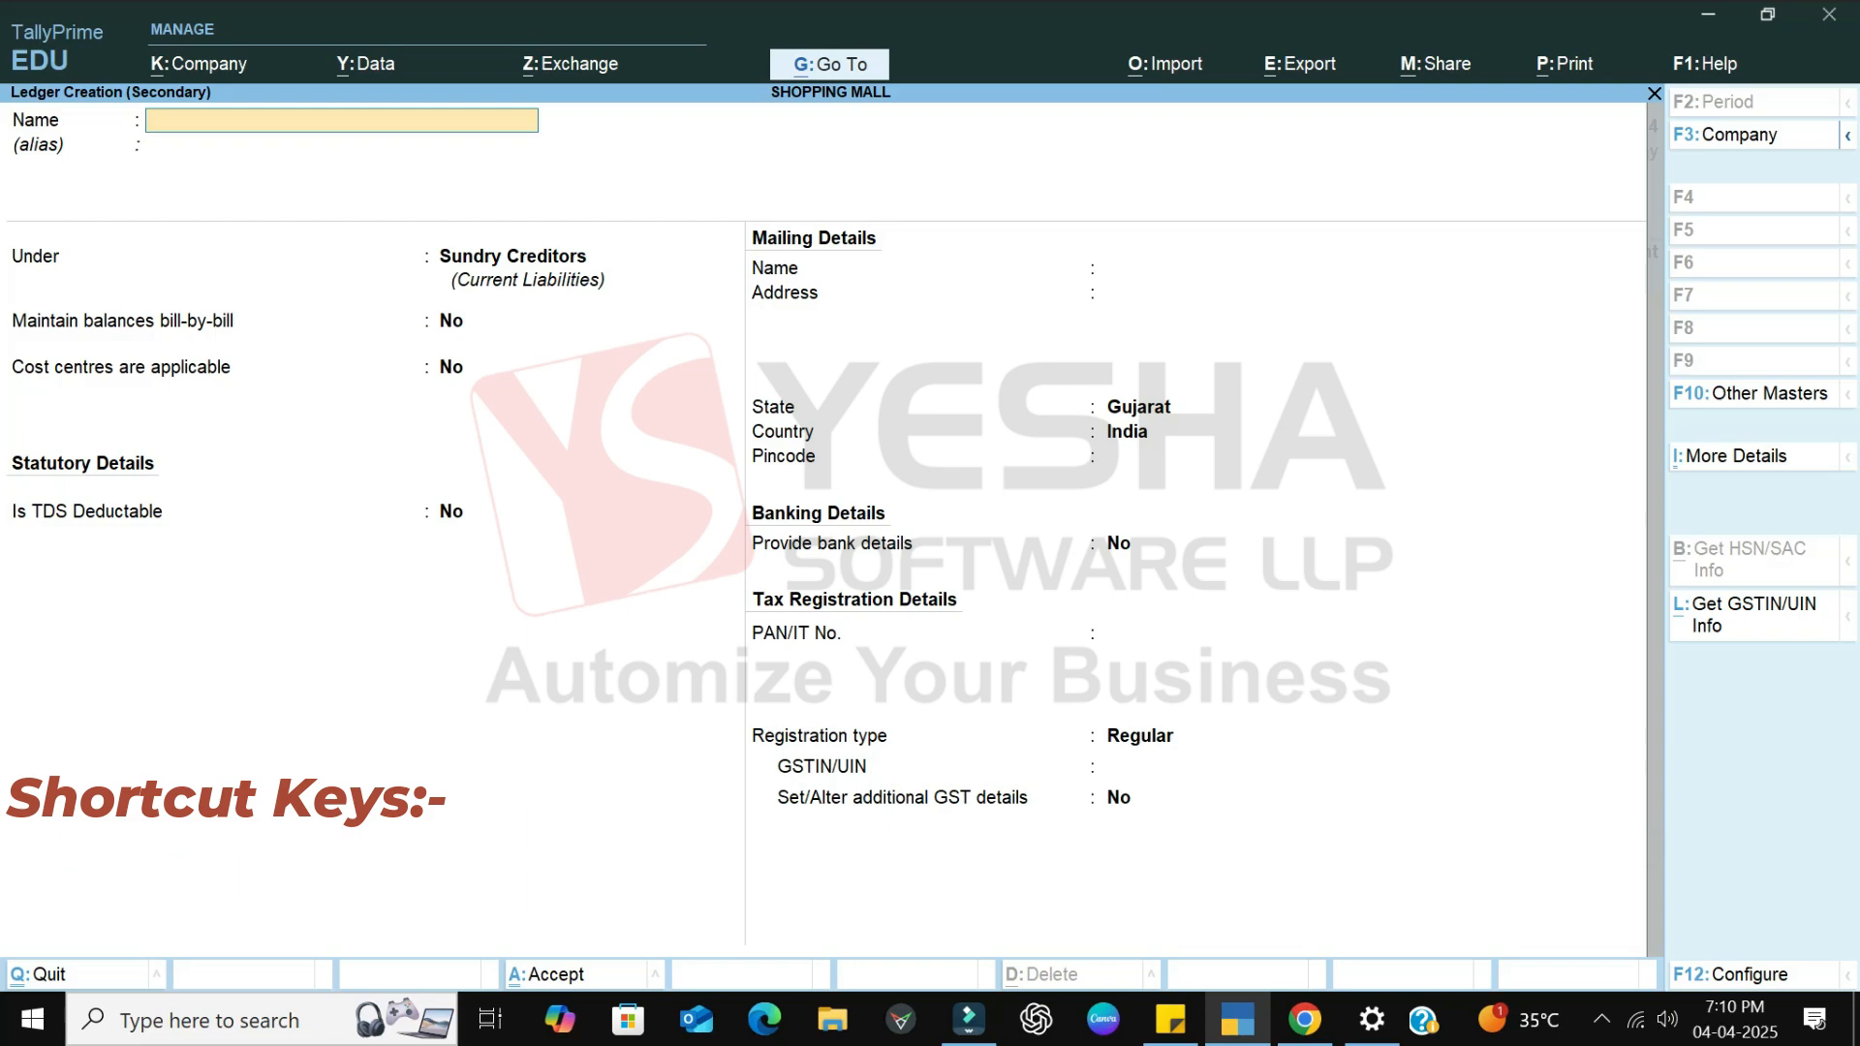
pyautogui.write('Ramesh')
pyautogui.press('Return')
pyautogui.press('Return')
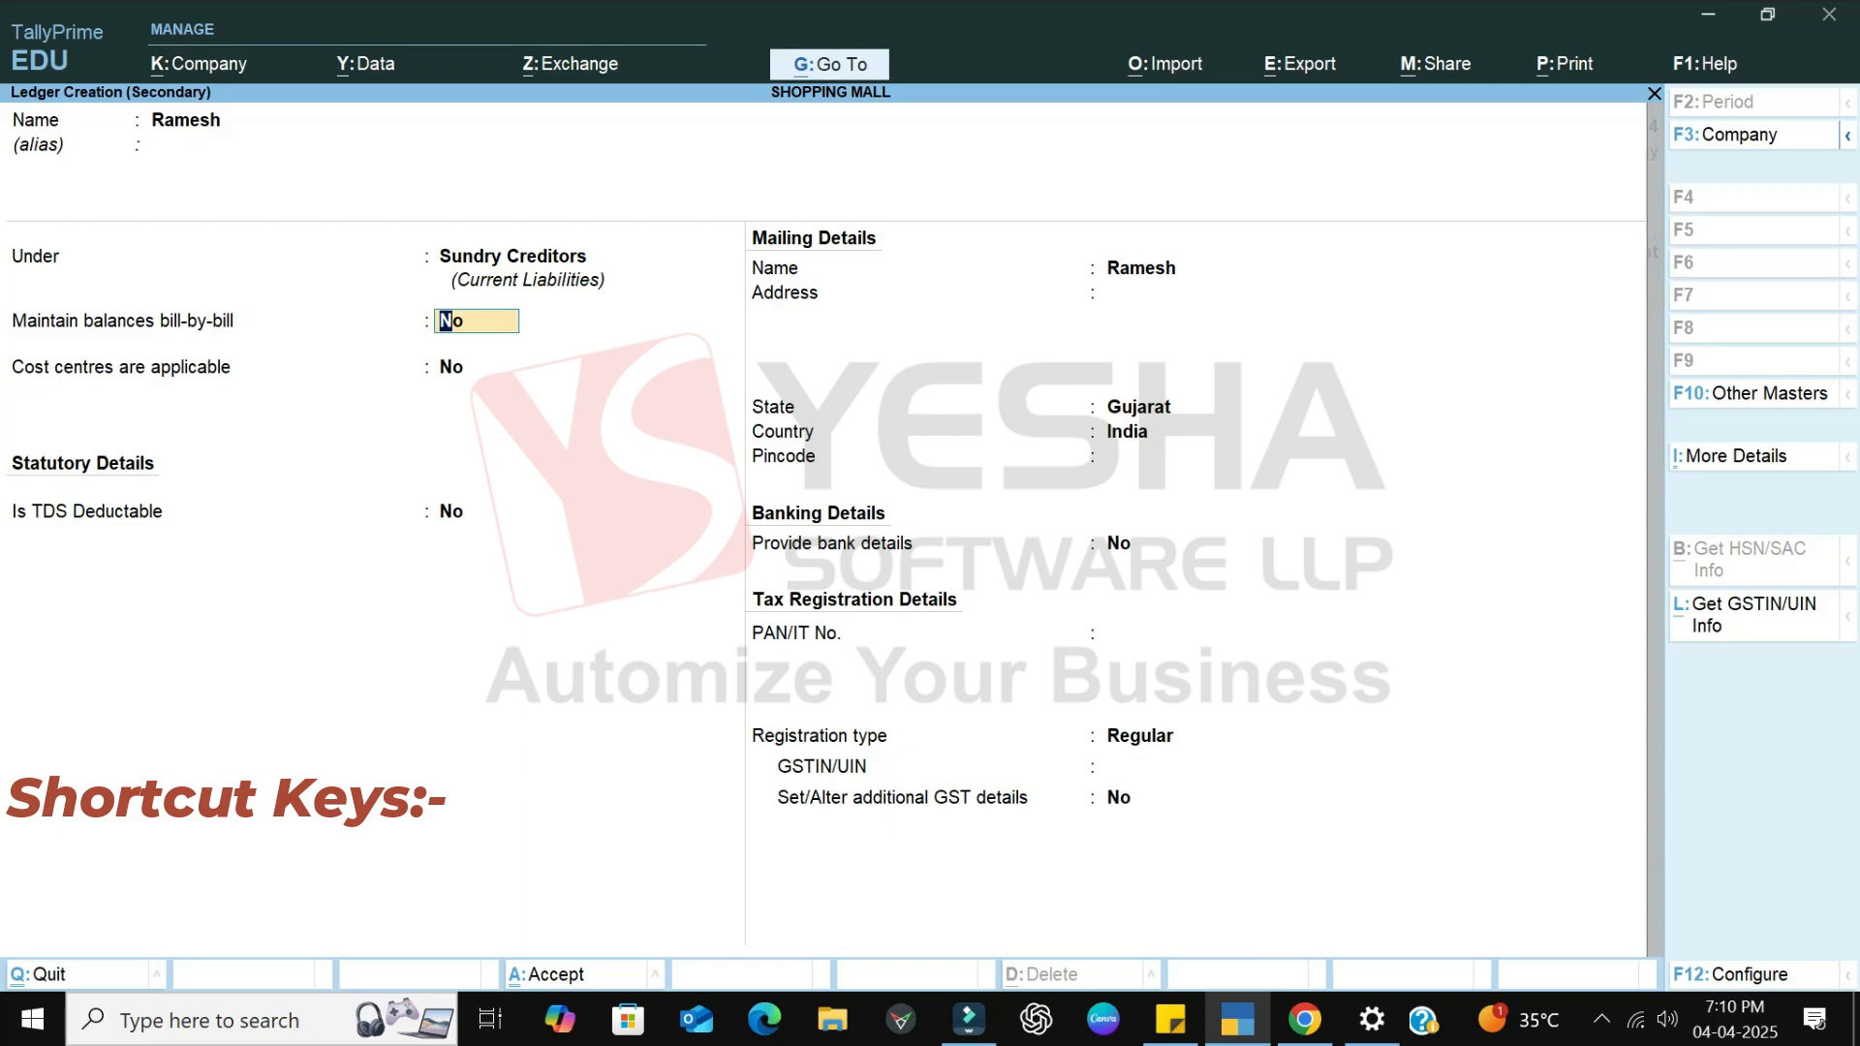
pyautogui.hotkey('ctrl', 'a')
# - Check the sticky note for the water bill amount and enter 3500 for the payee
pyautogui.click(1170, 1019)
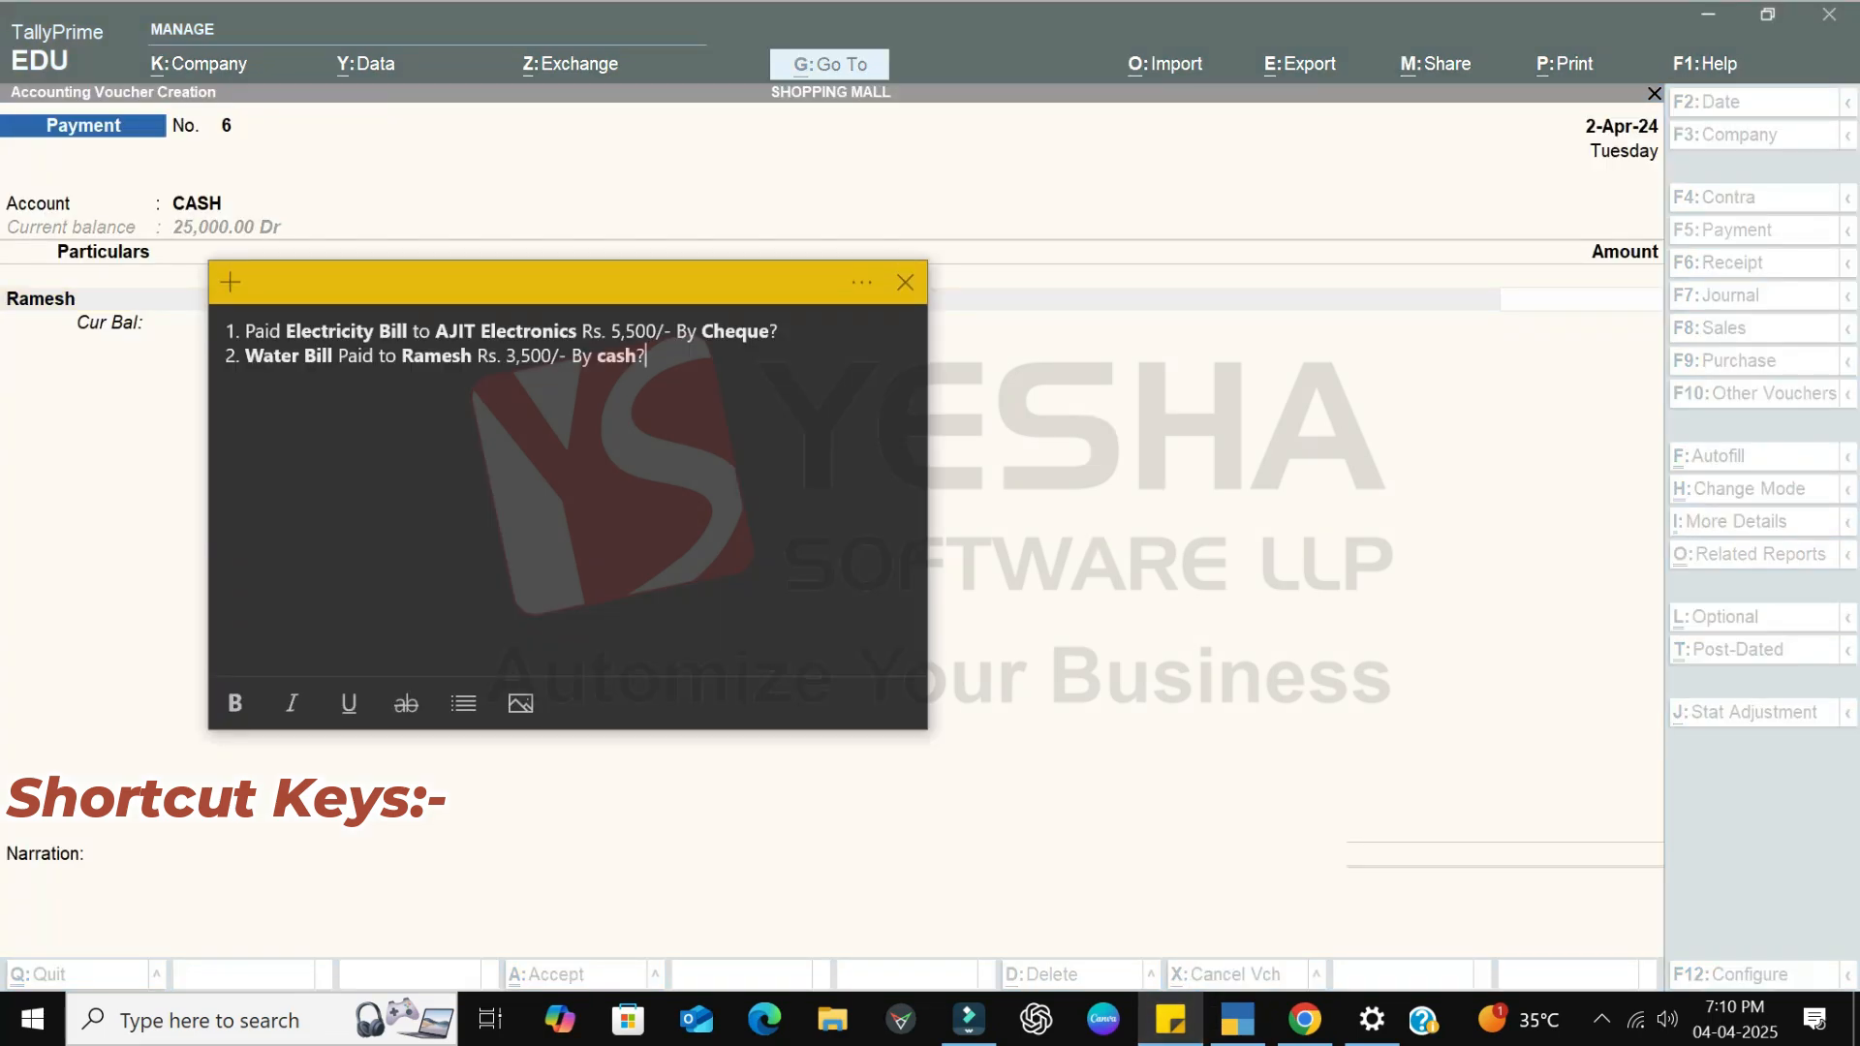
pyautogui.hotkey('alt', 'Tab')
pyautogui.write('3500')
pyautogui.press('Return')
pyautogui.press('Return')
# - Add the narration "Paid Water bill" and save the cash payment voucher
pyautogui.write('Pai')
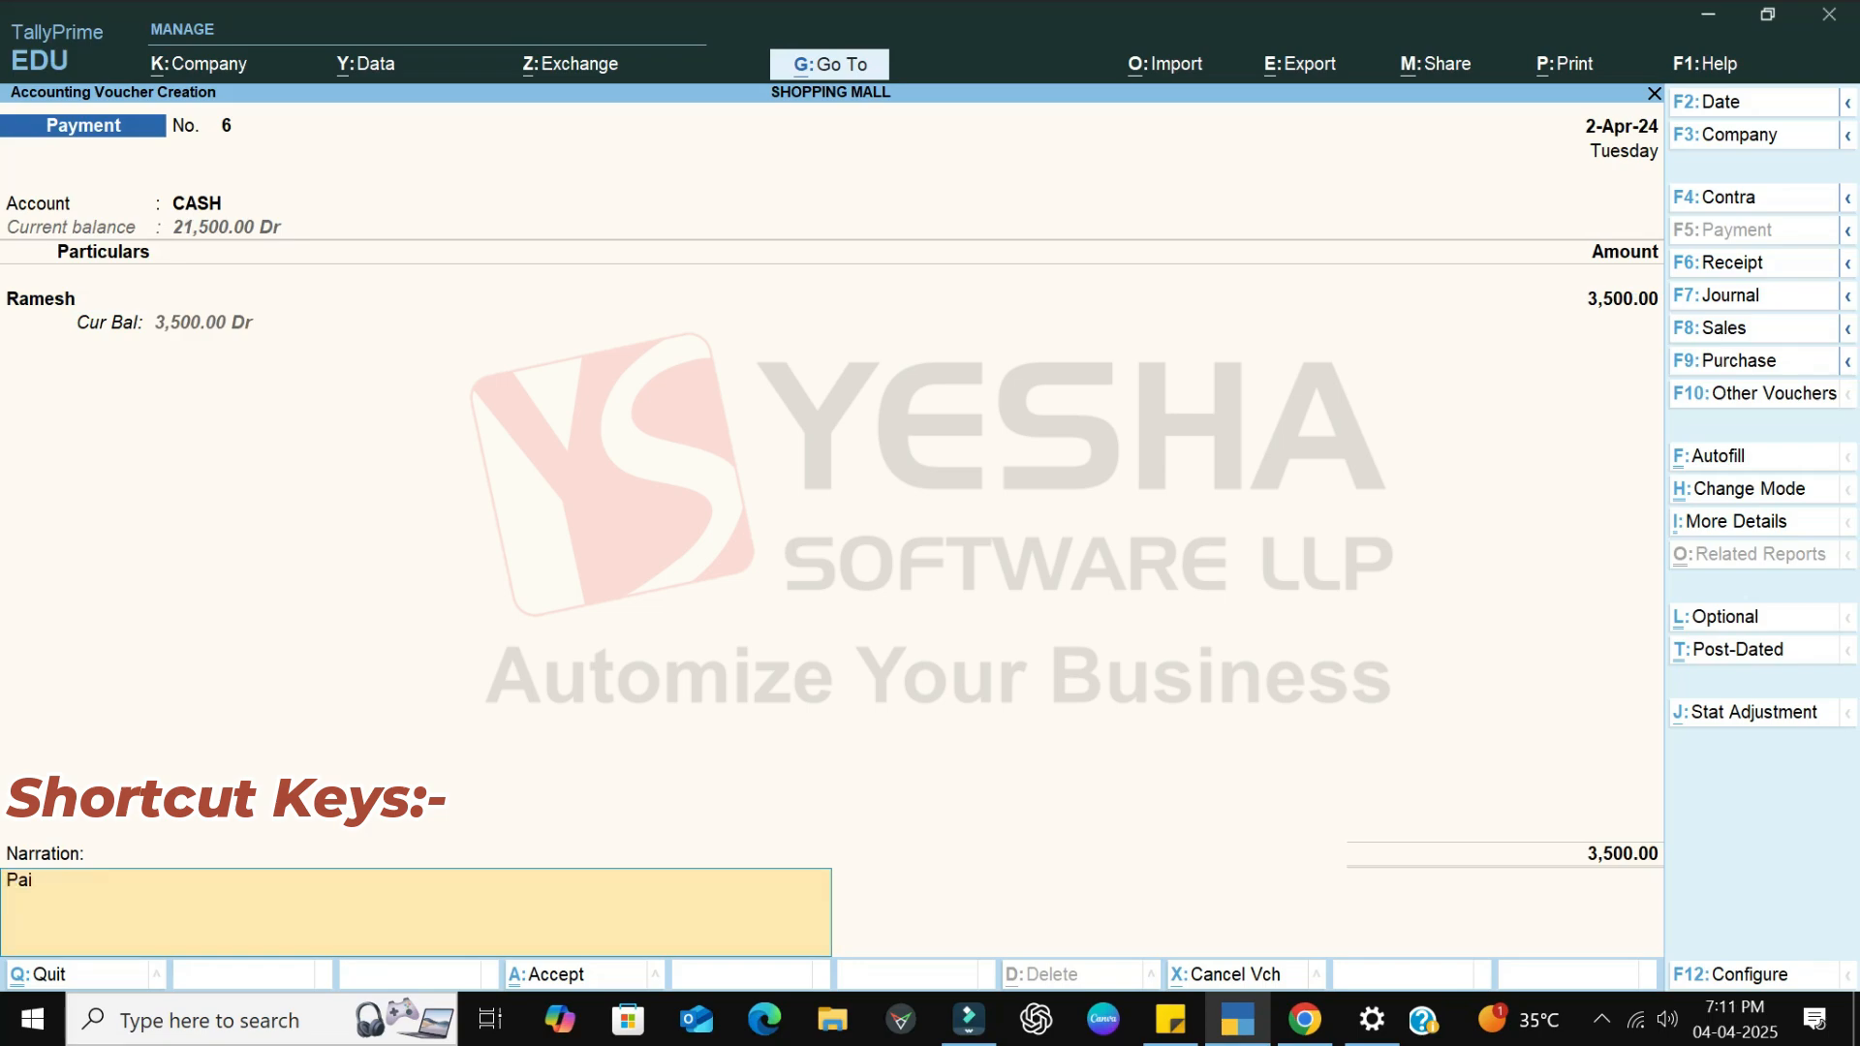
pyautogui.write('d Water bill')
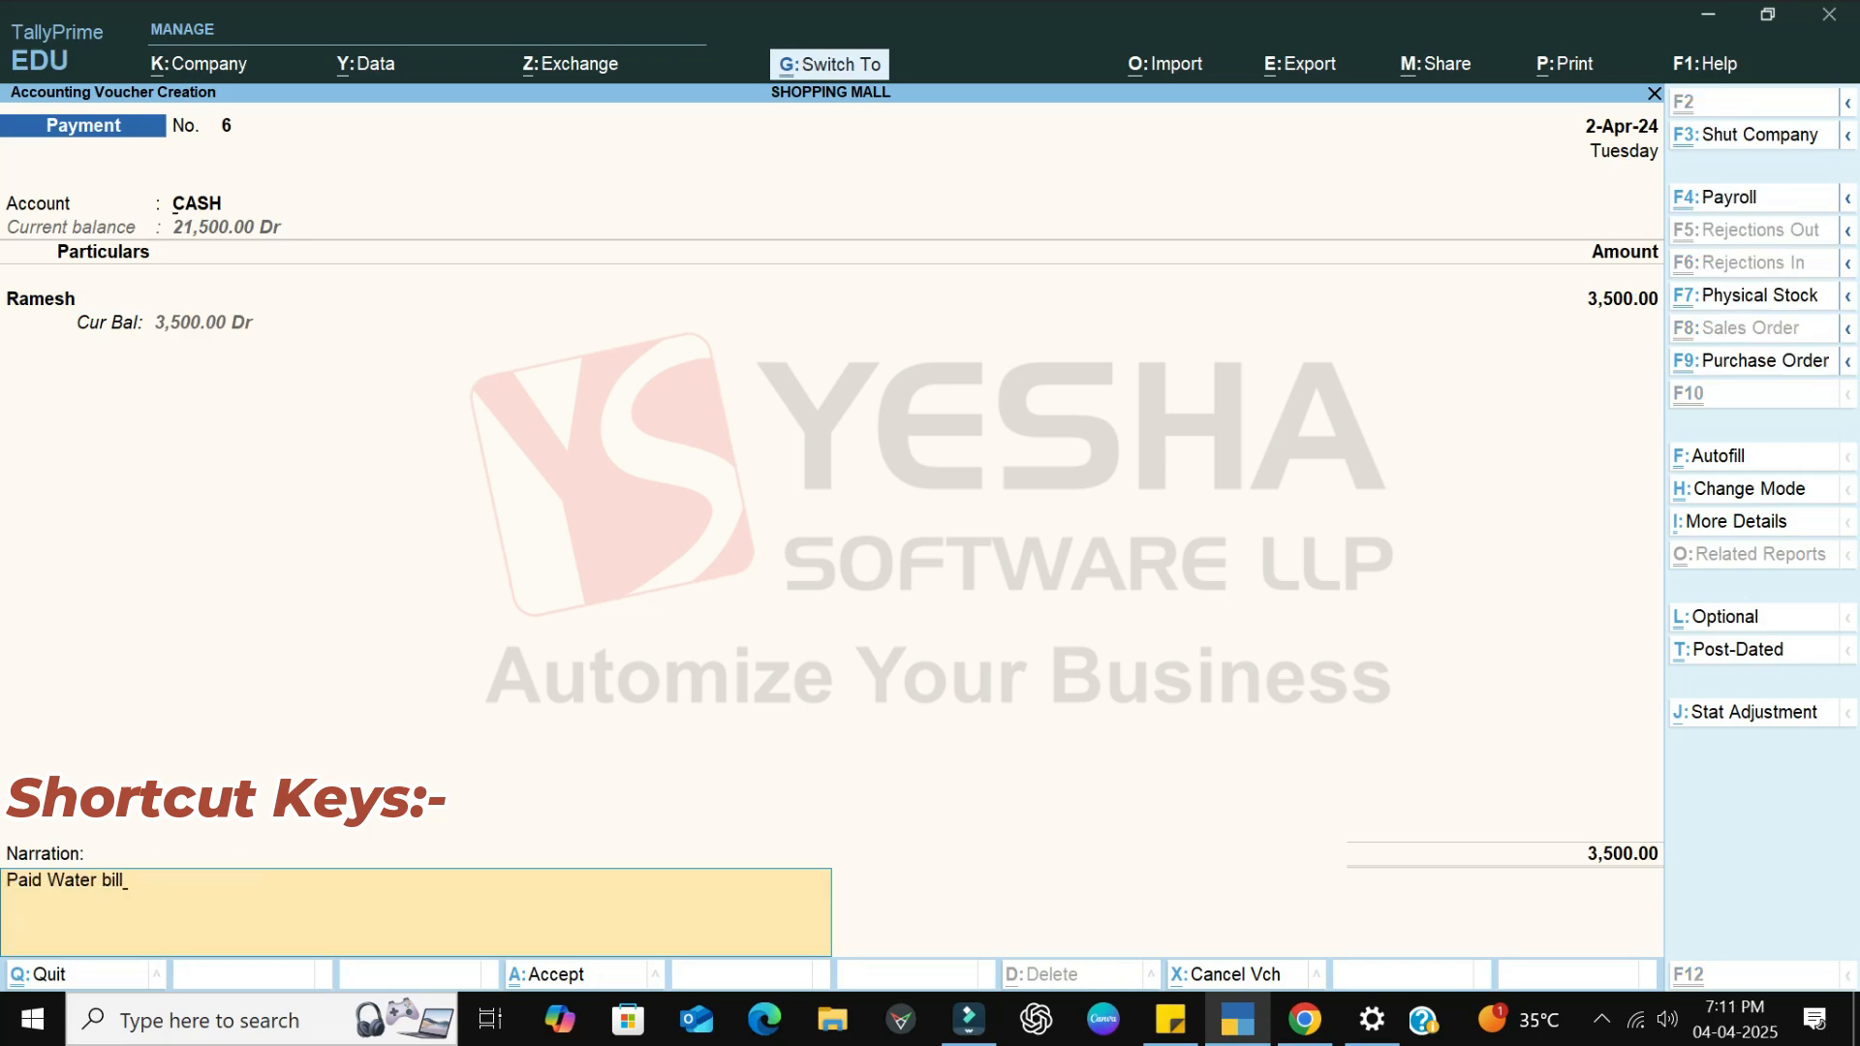
pyautogui.hotkey('ctrl', 'a')
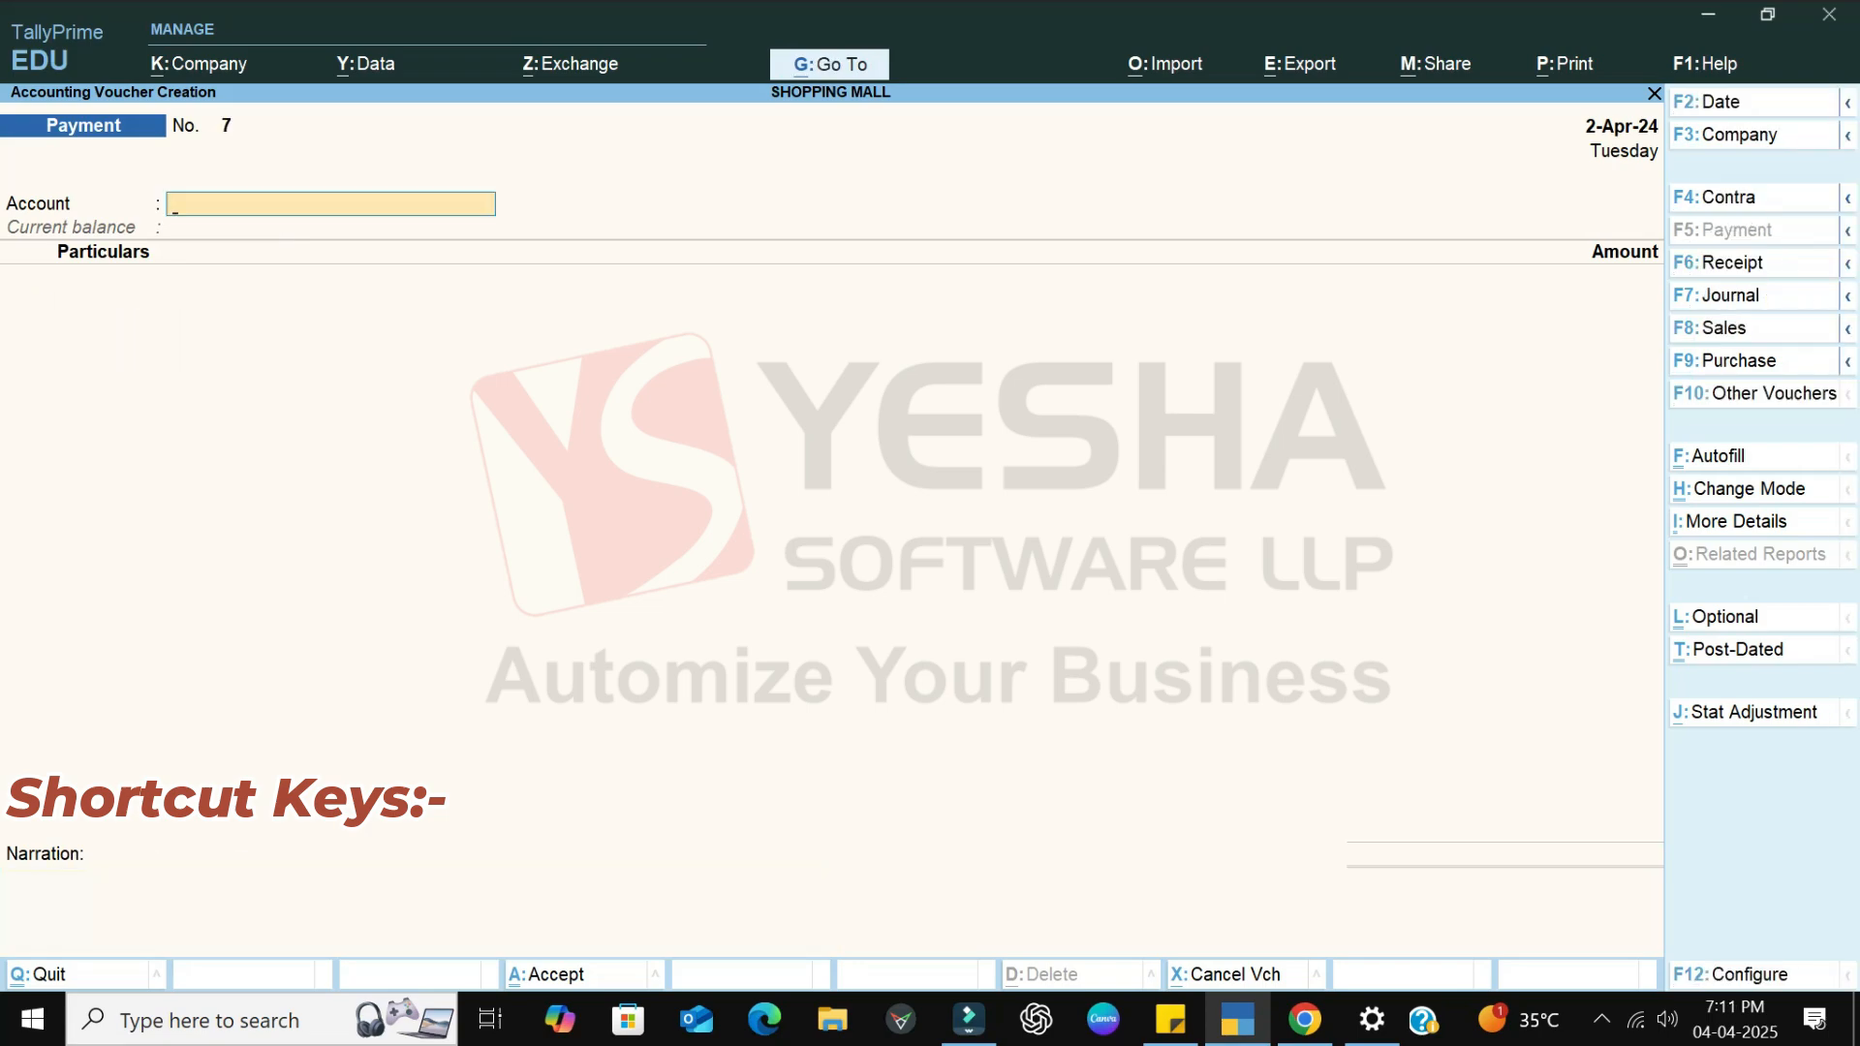
# - Leave voucher creation and open the Day Book
pyautogui.press('Escape')
pyautogui.press('y')
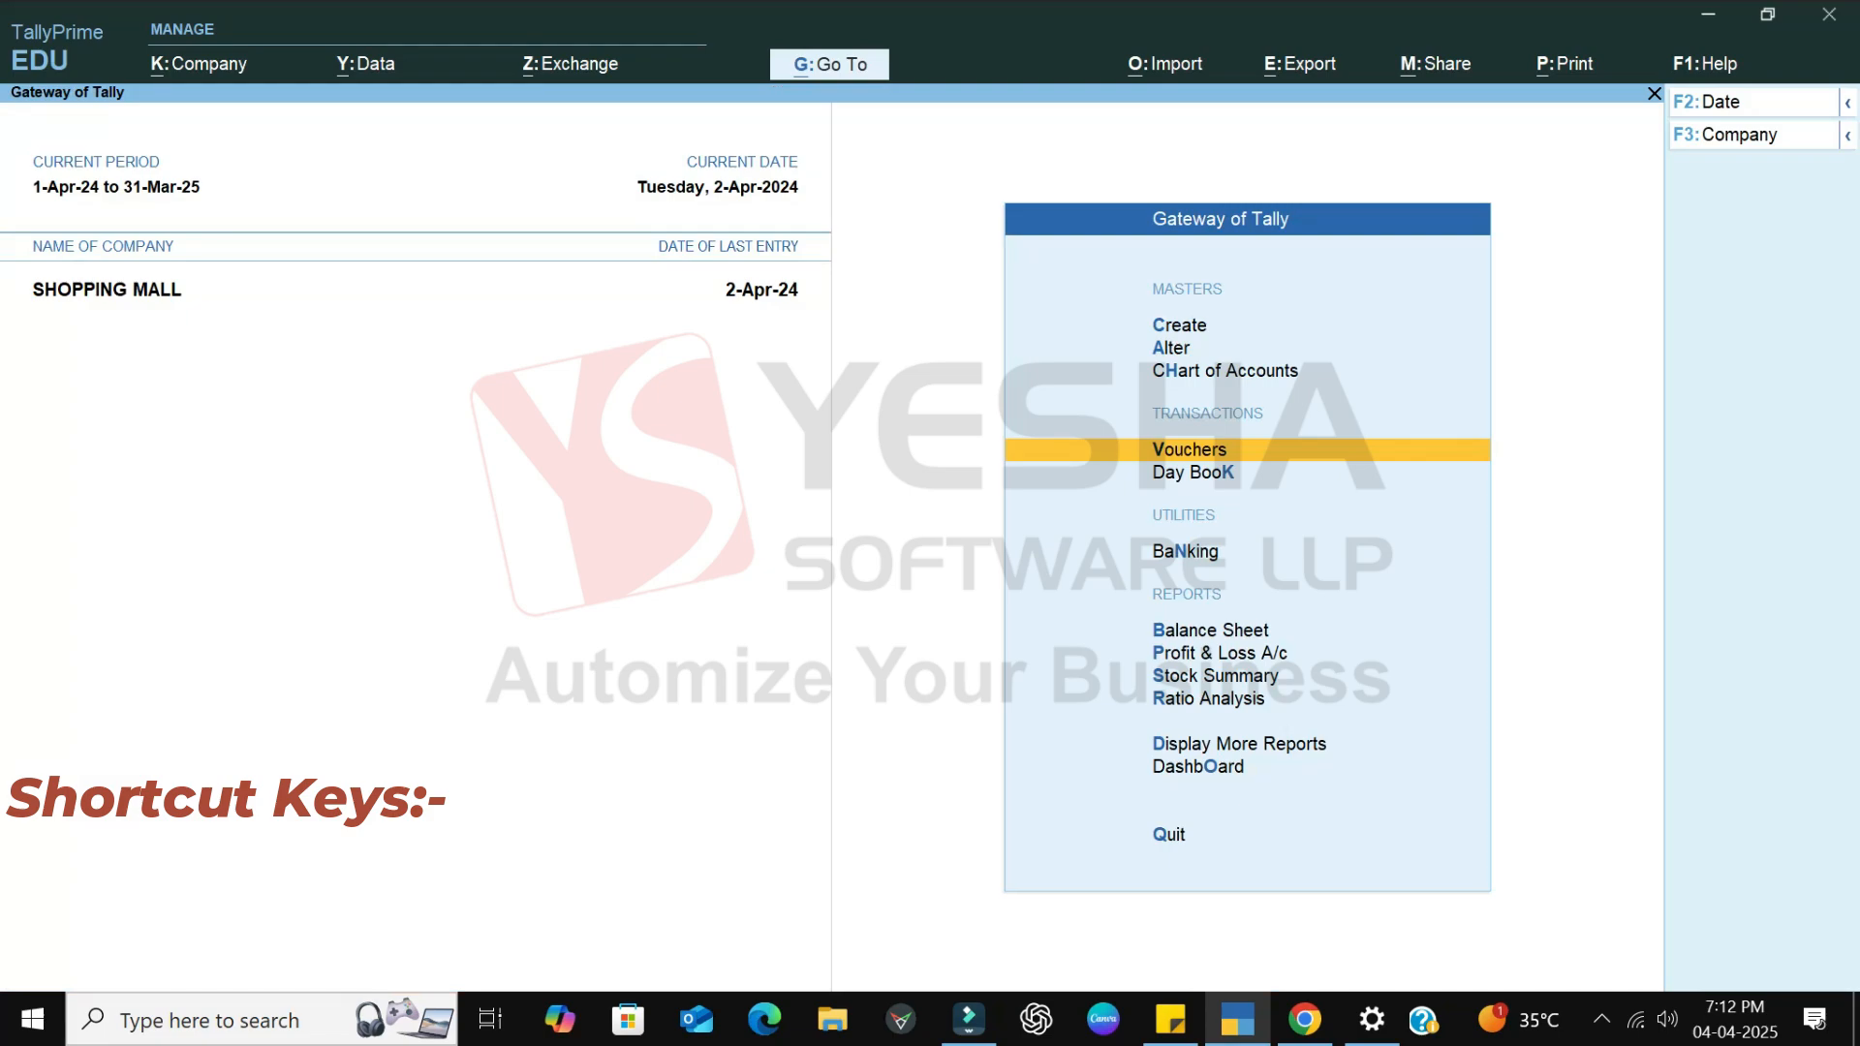
pyautogui.press('Down')
pyautogui.press('Return')
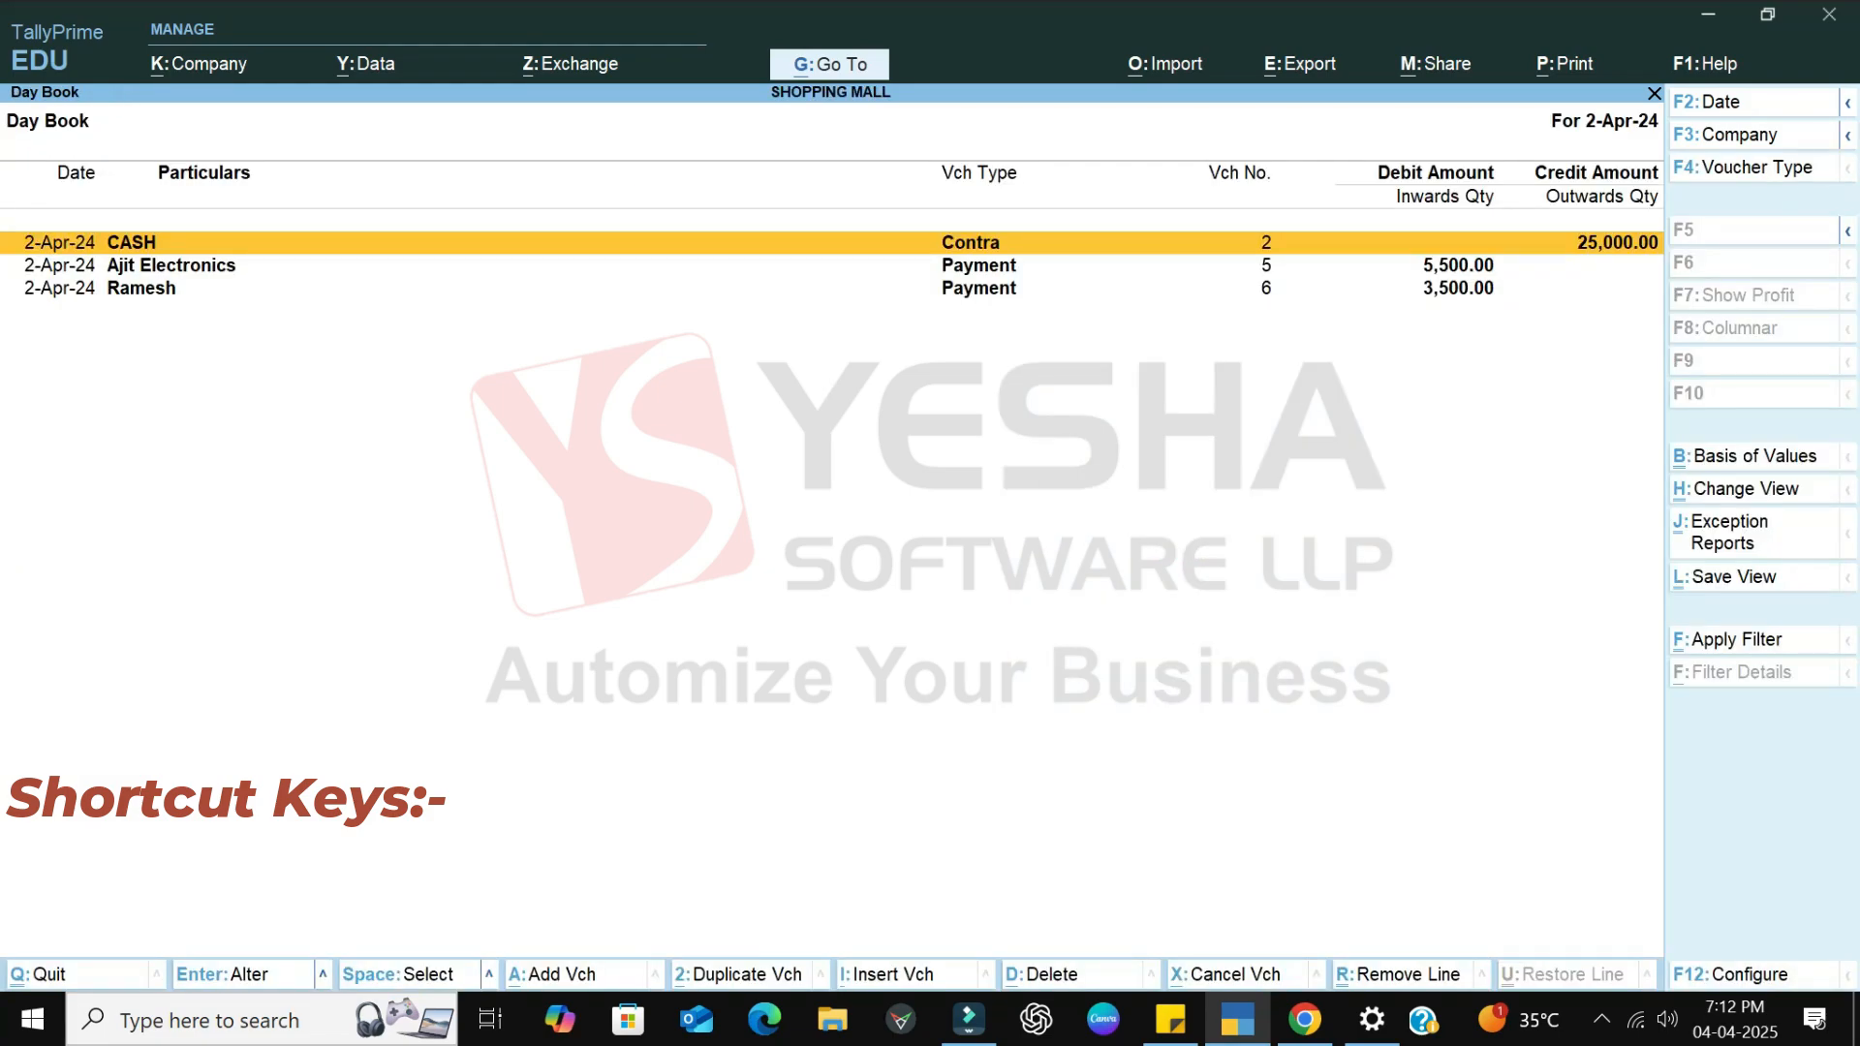
# - Review the Ajit Electronics payment voucher from the Day Book, close it, and open the water bill payment voucher
pyautogui.press('Down')
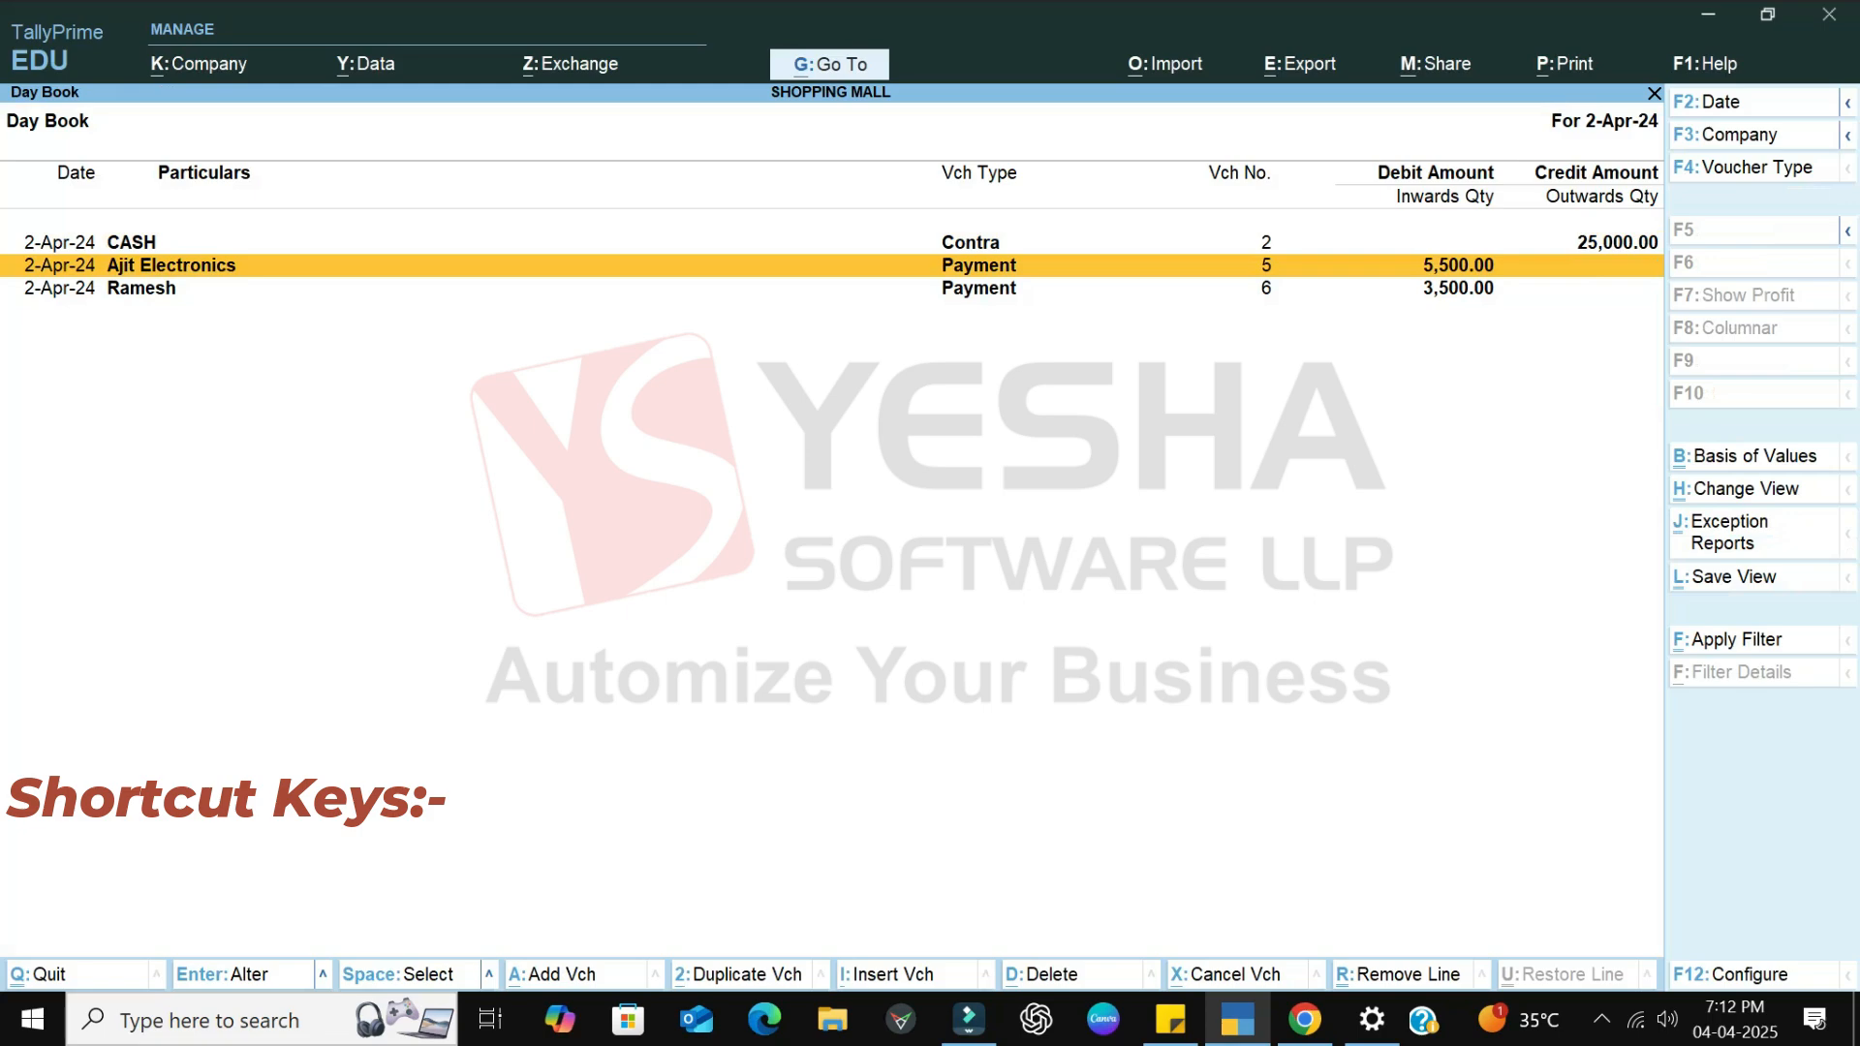
pyautogui.press('Return')
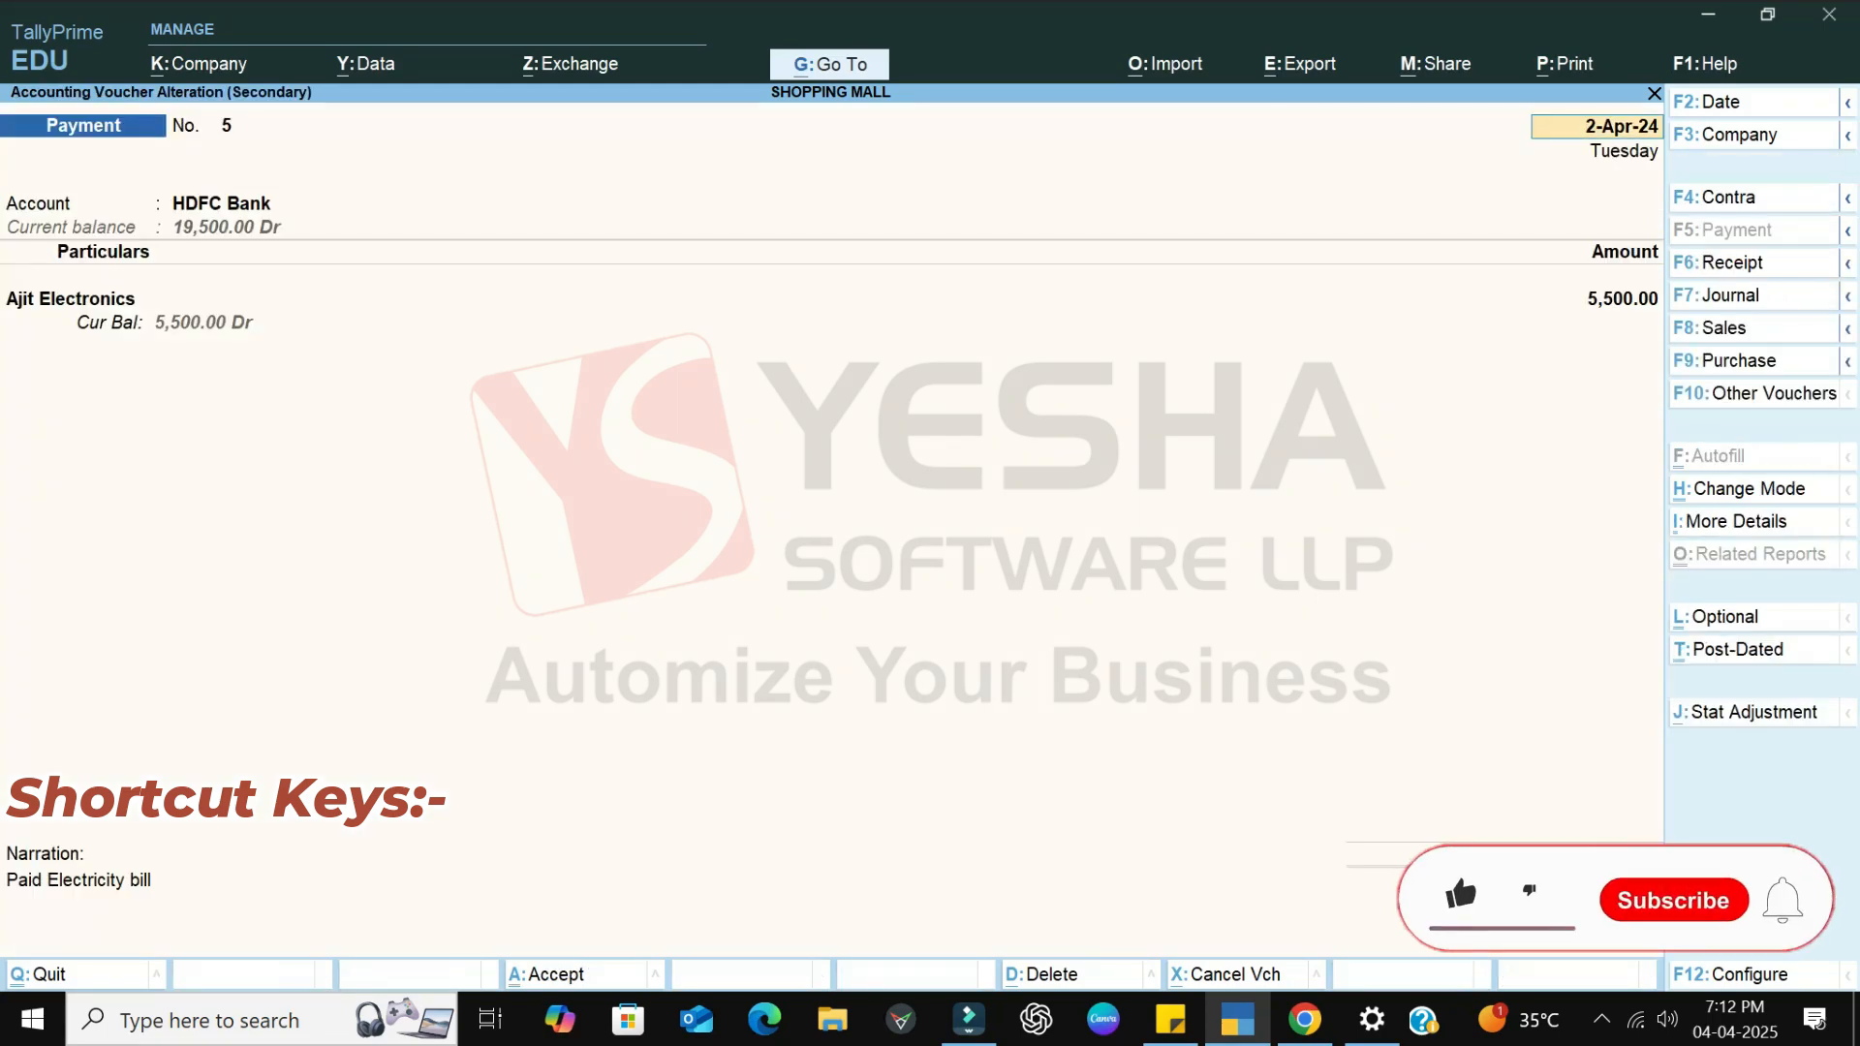
pyautogui.press('Escape')
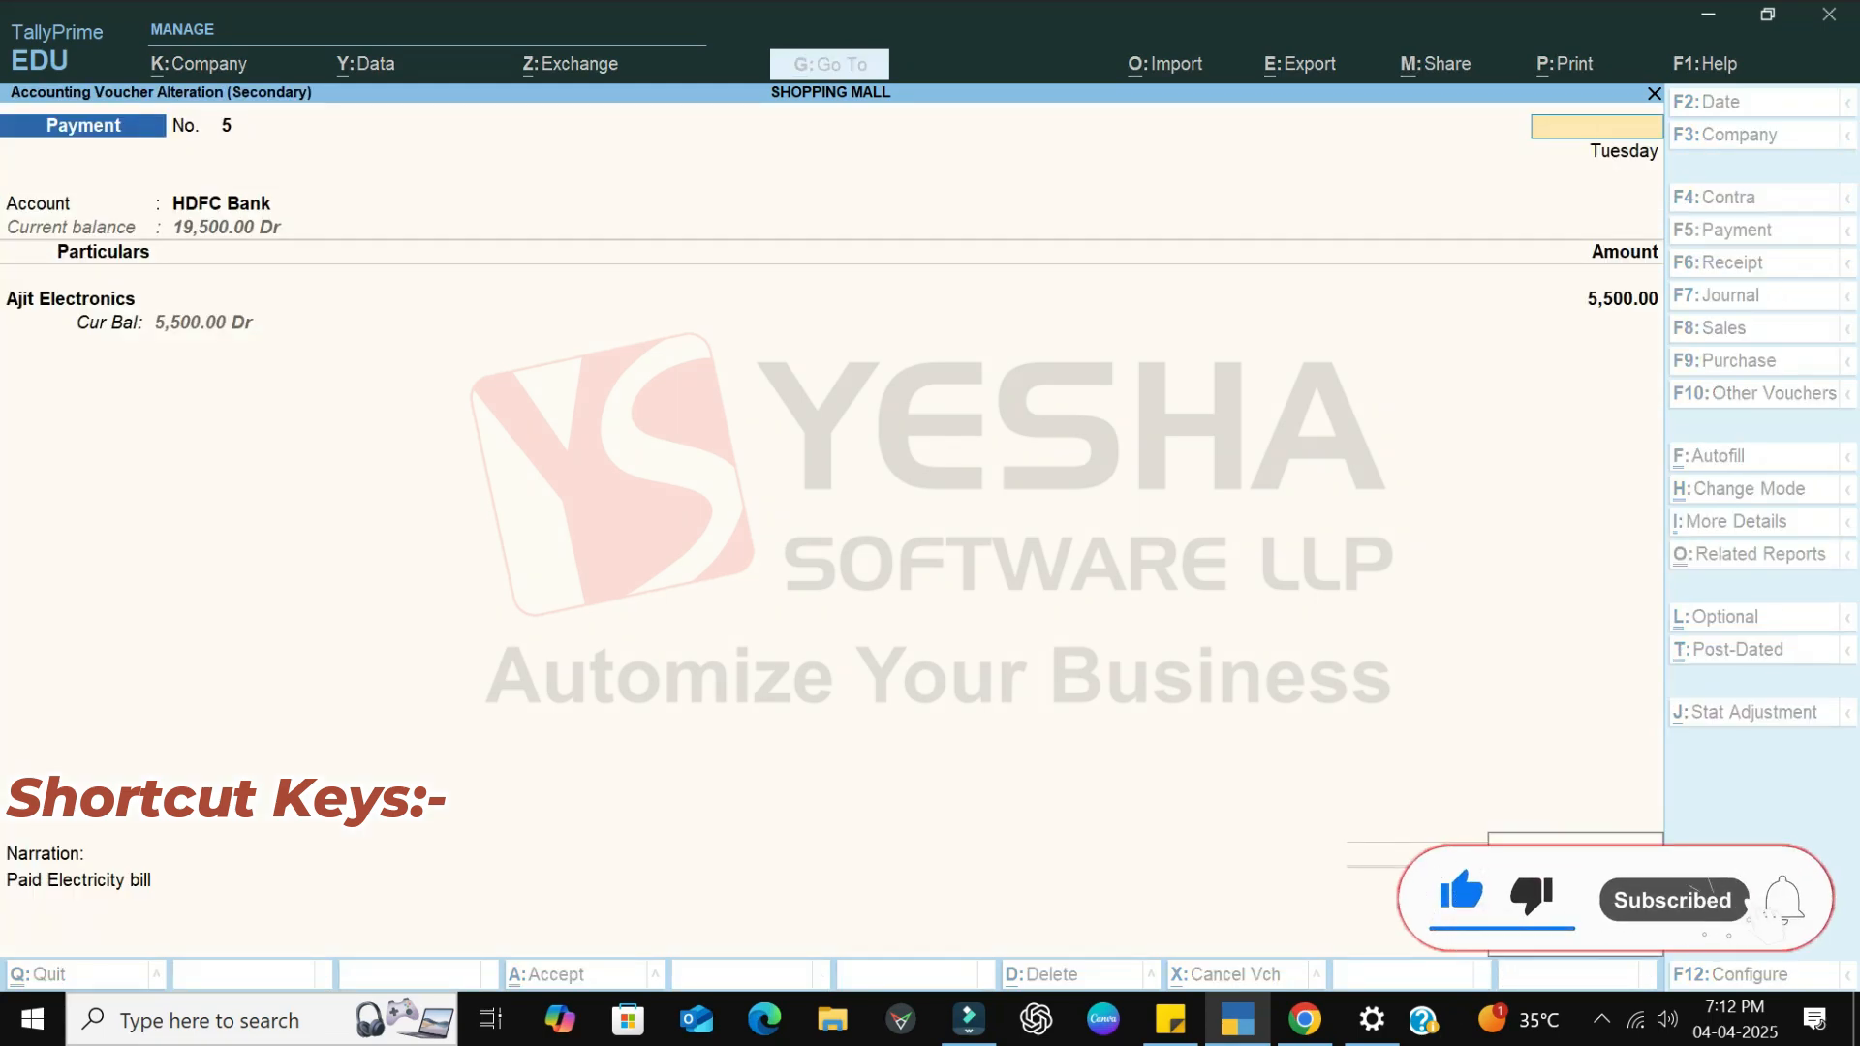
pyautogui.press('Escape')
pyautogui.press('Down')
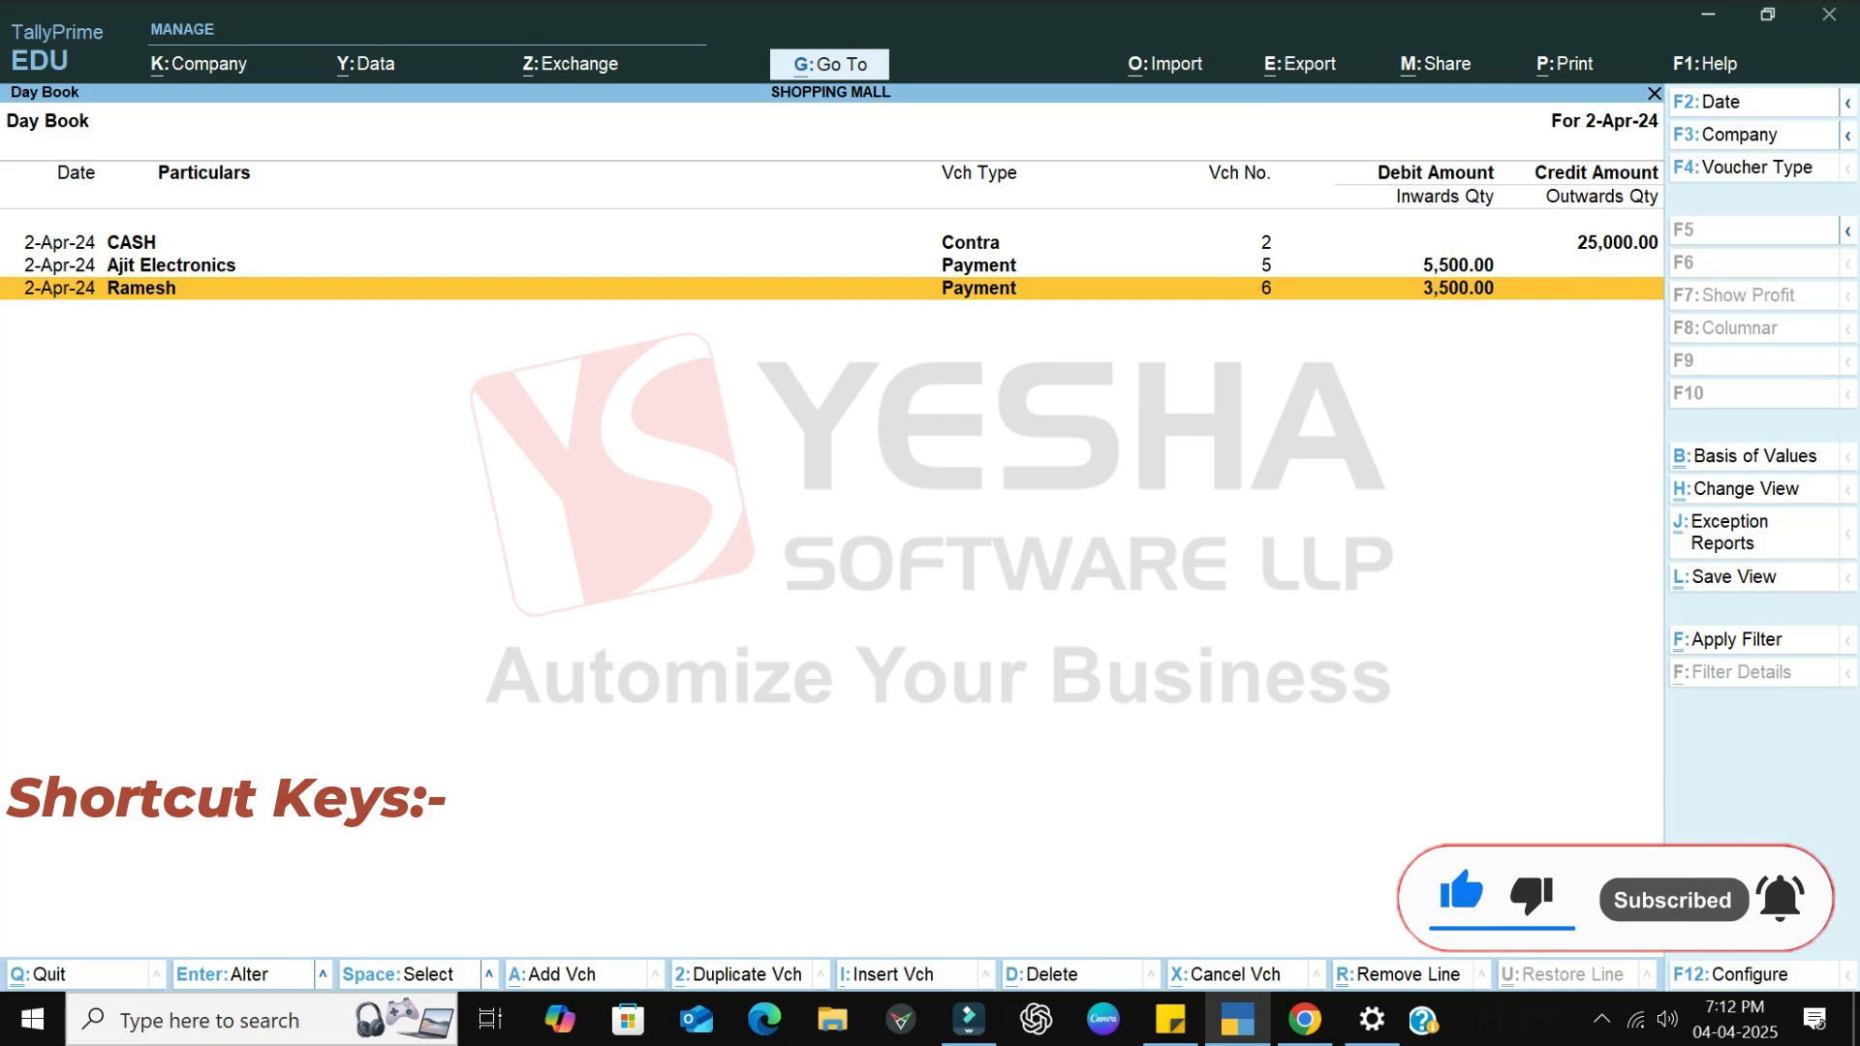
pyautogui.press('Return')
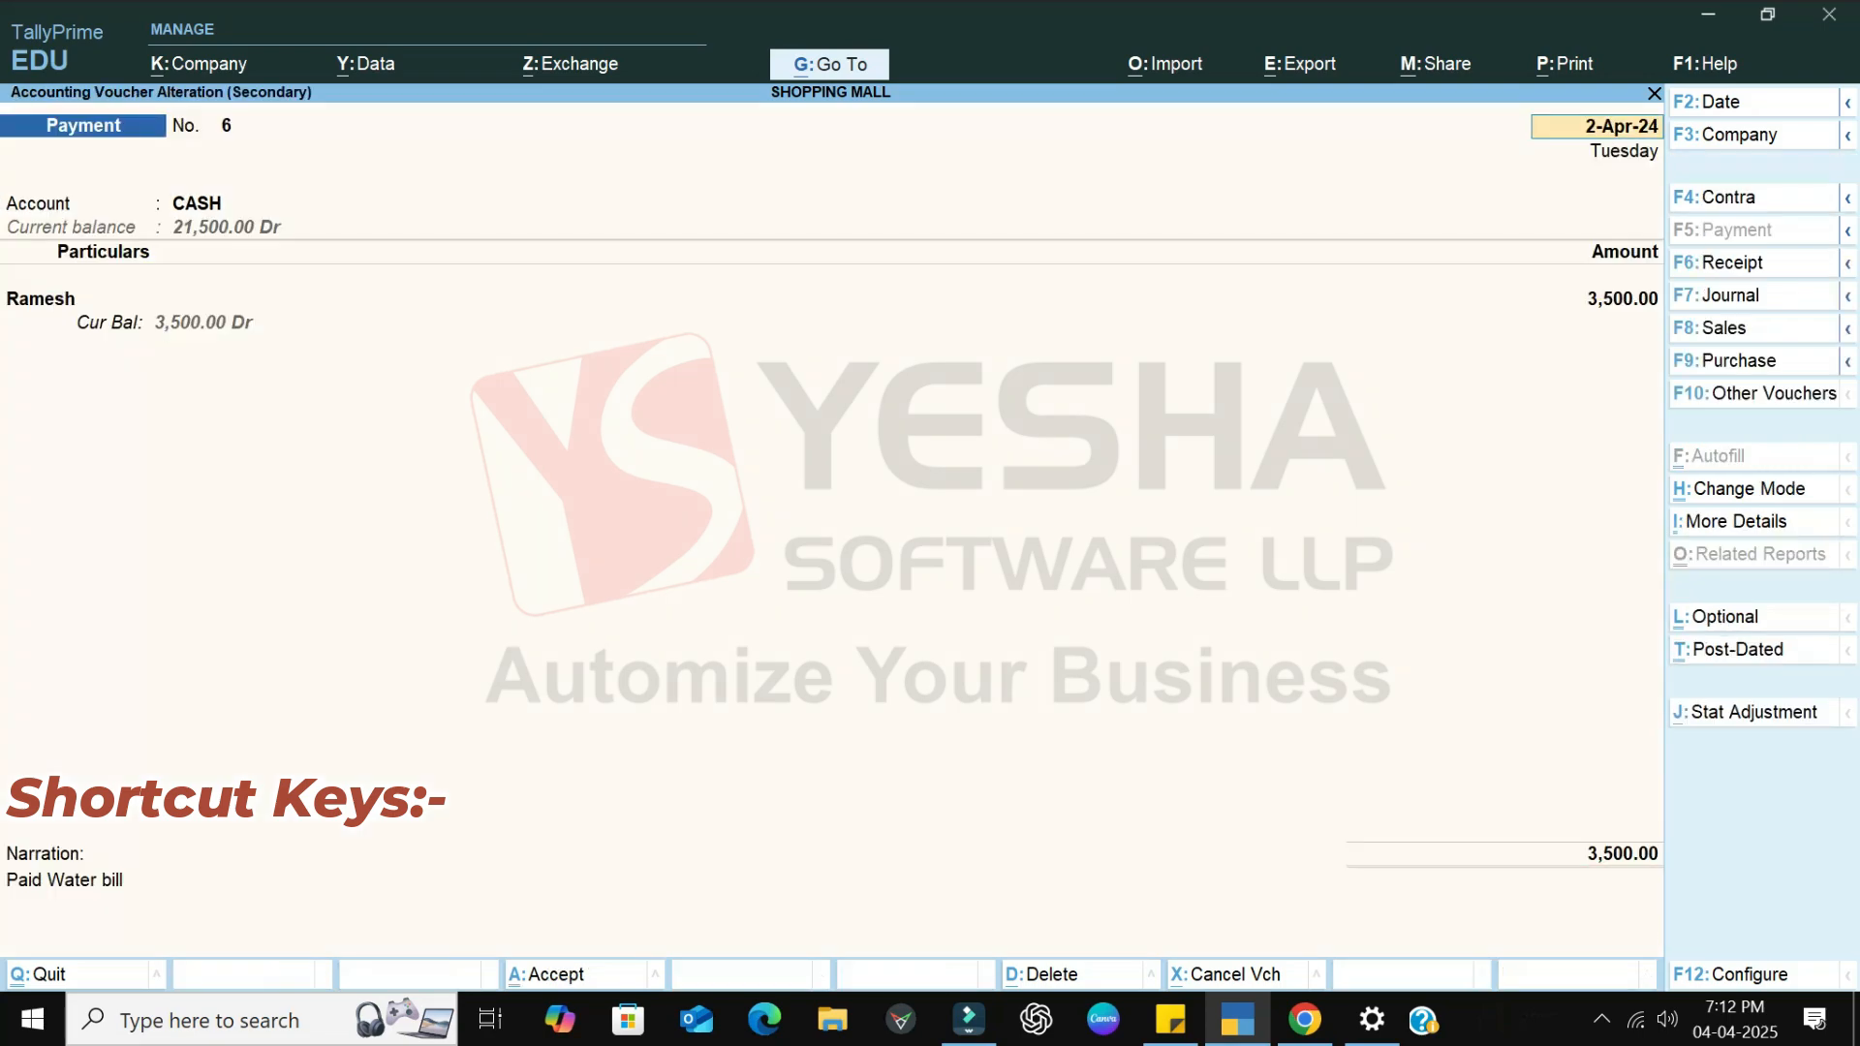